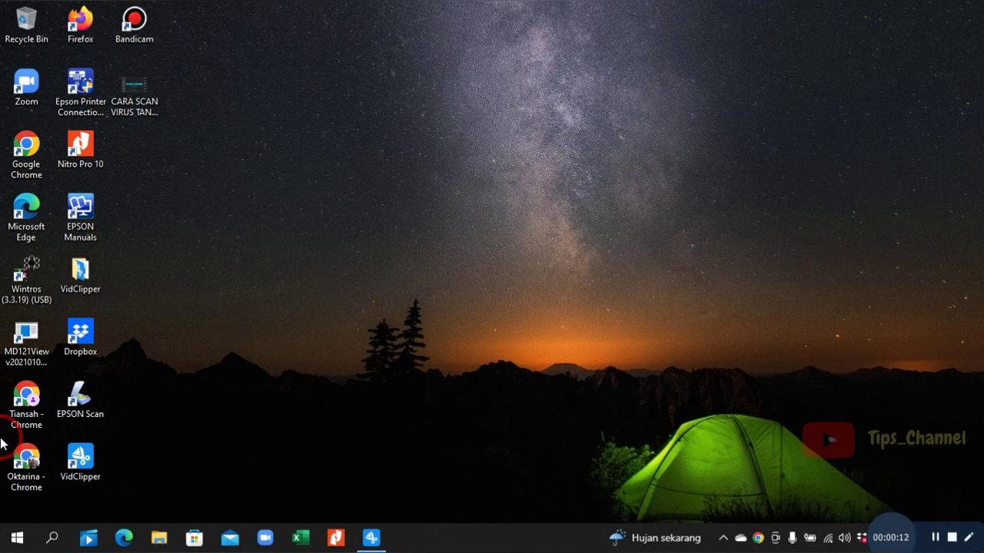
# Launch Chrome, search for kahoot and open the kahoot.com website
pyautogui.click(28, 458)
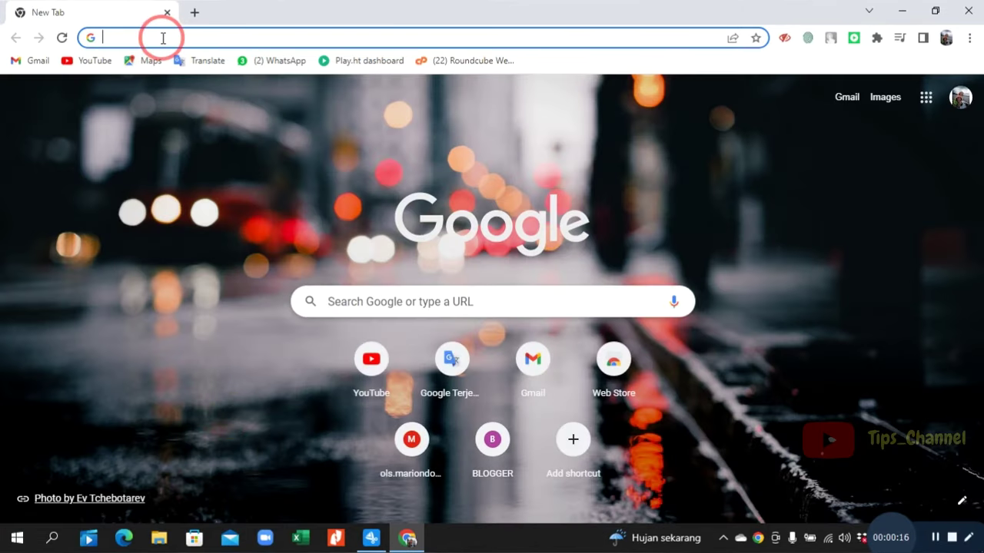
pyautogui.write('ka')
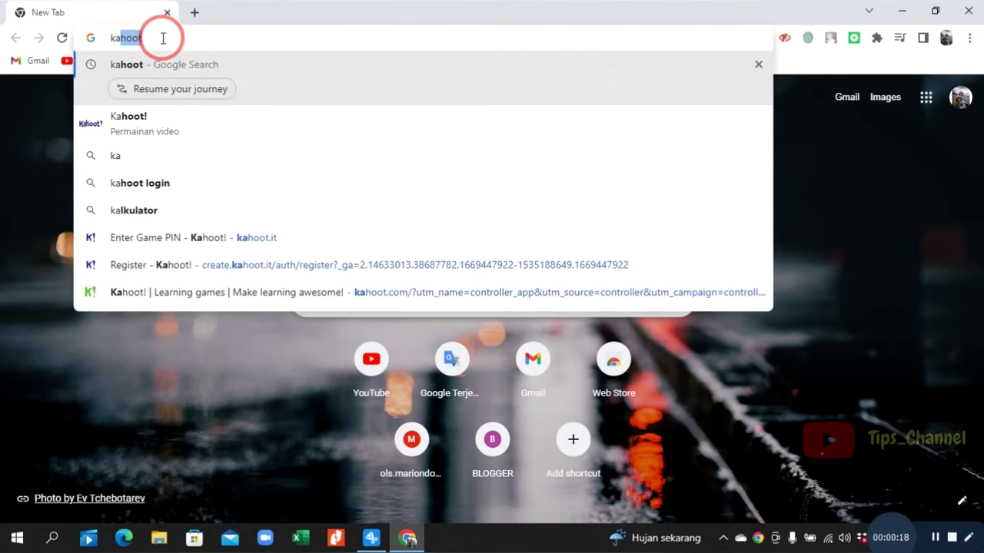
pyautogui.write('hoo')
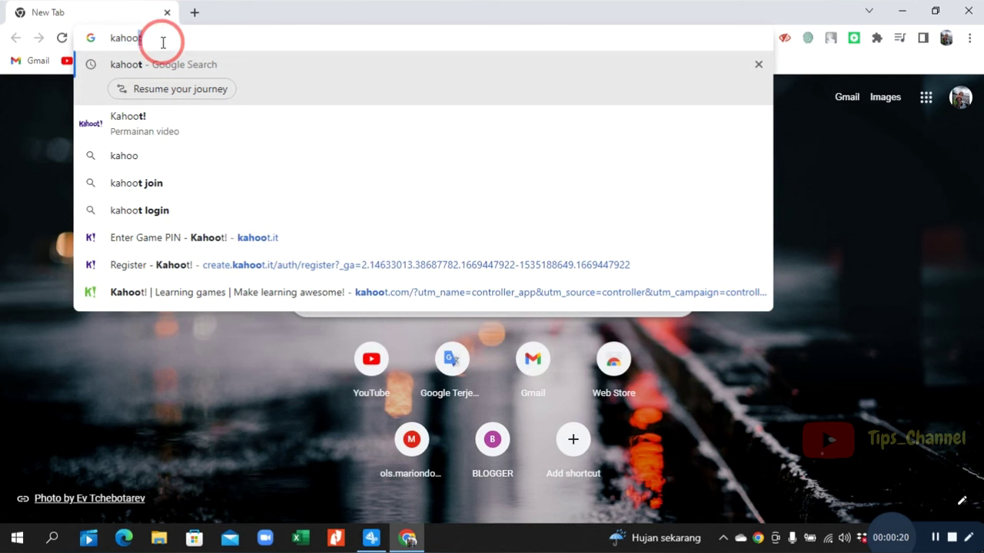
pyautogui.click(160, 121)
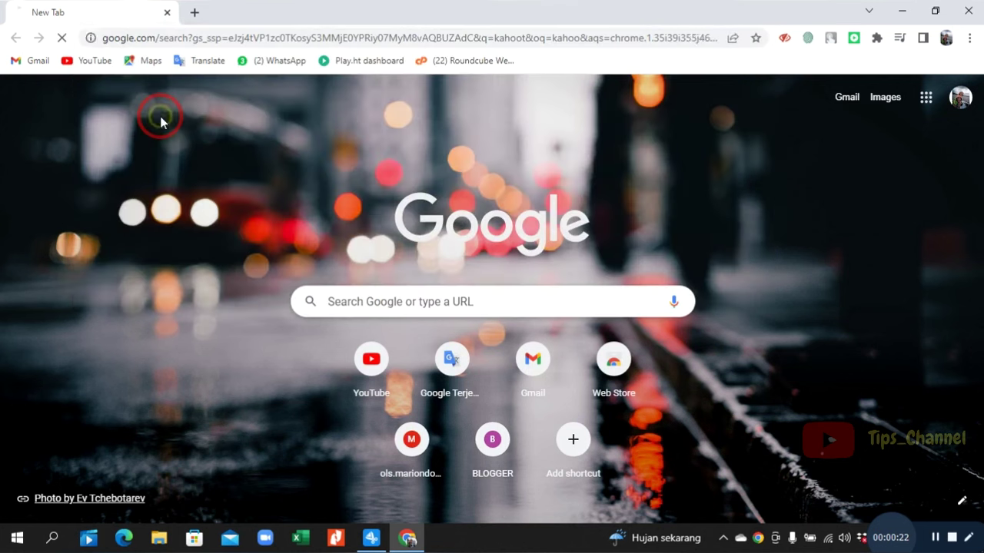
pyautogui.scroll(-5, 361, 153)
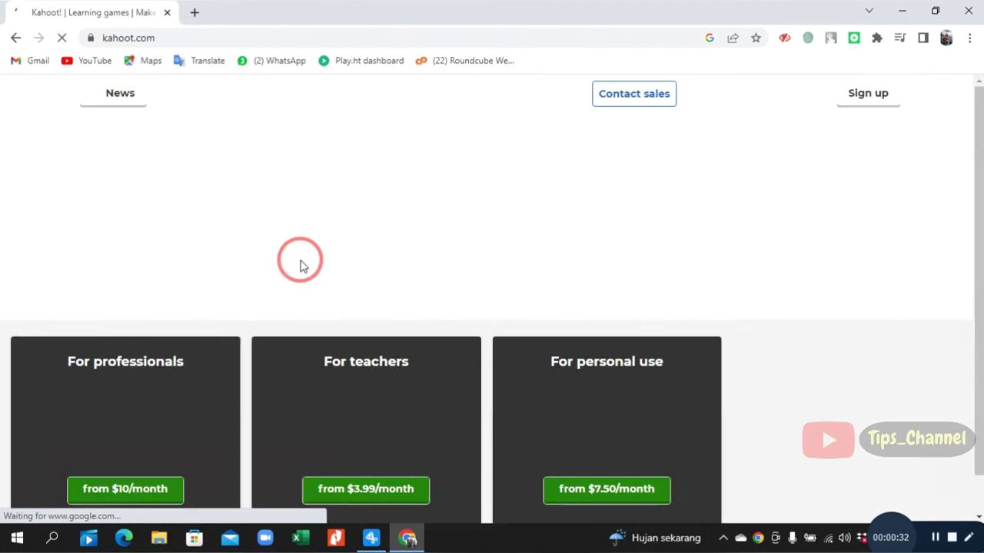
# Start registering on Kahoot! with a Personal account type, choosing Your students as the people played with most often
pyautogui.scroll(-3, 881, 134)
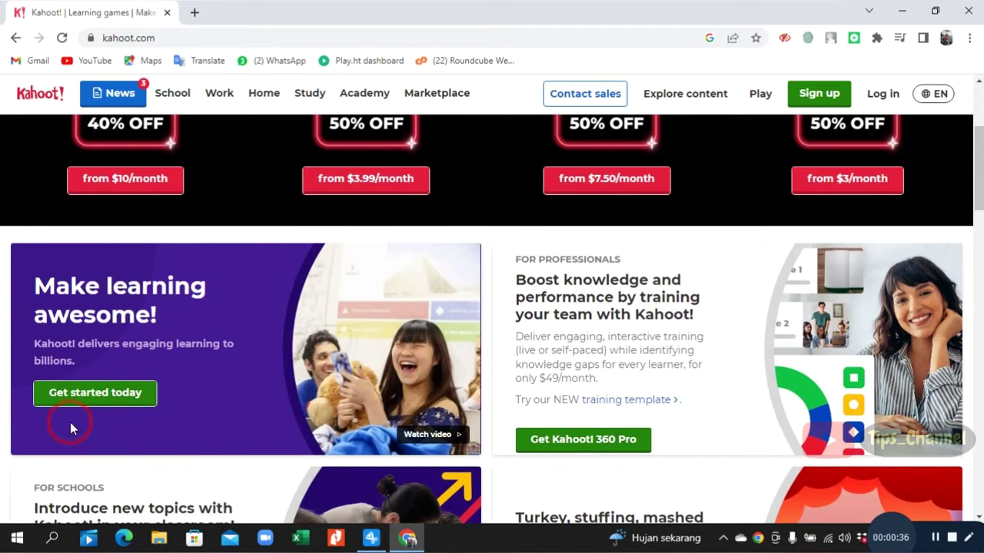
pyautogui.click(116, 397)
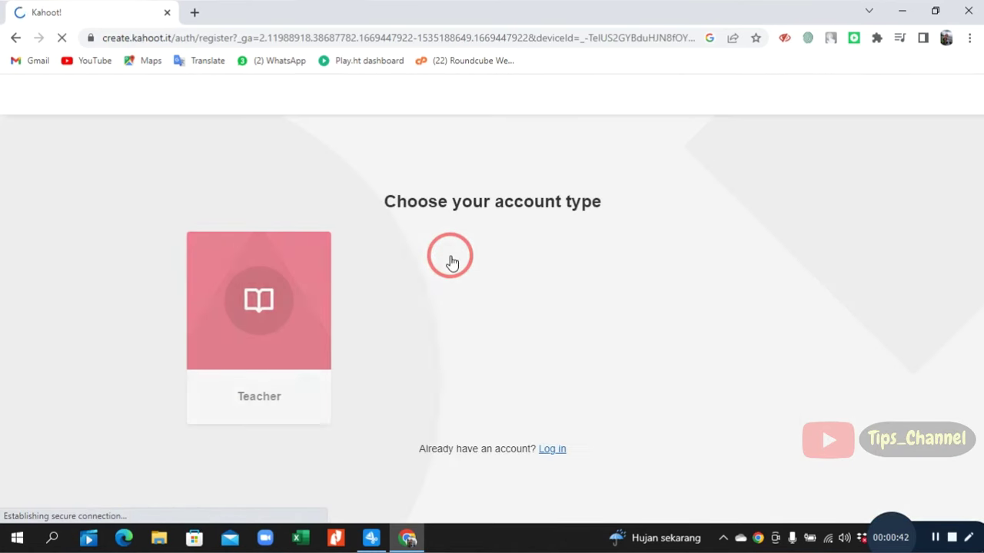
pyautogui.click(571, 405)
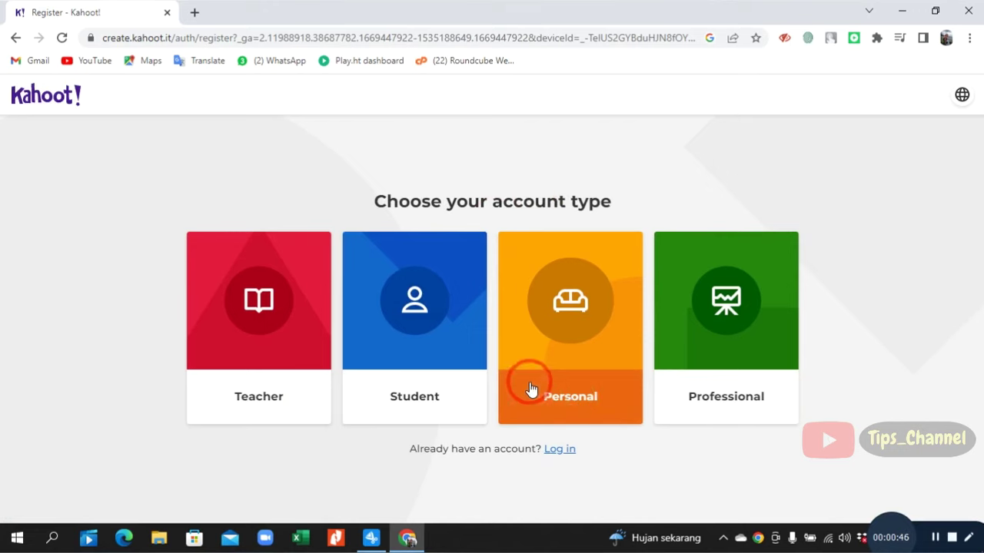
pyautogui.click(567, 400)
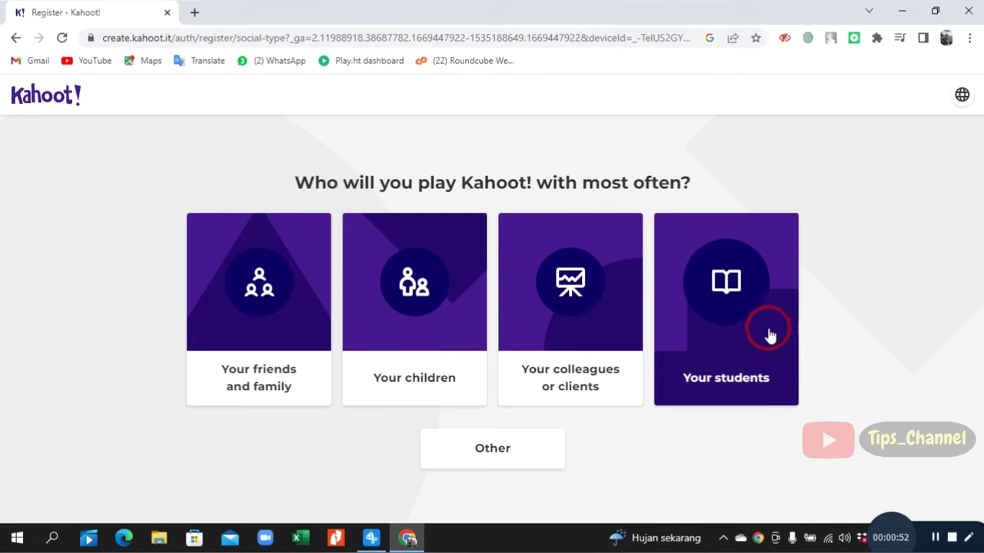
pyautogui.click(731, 395)
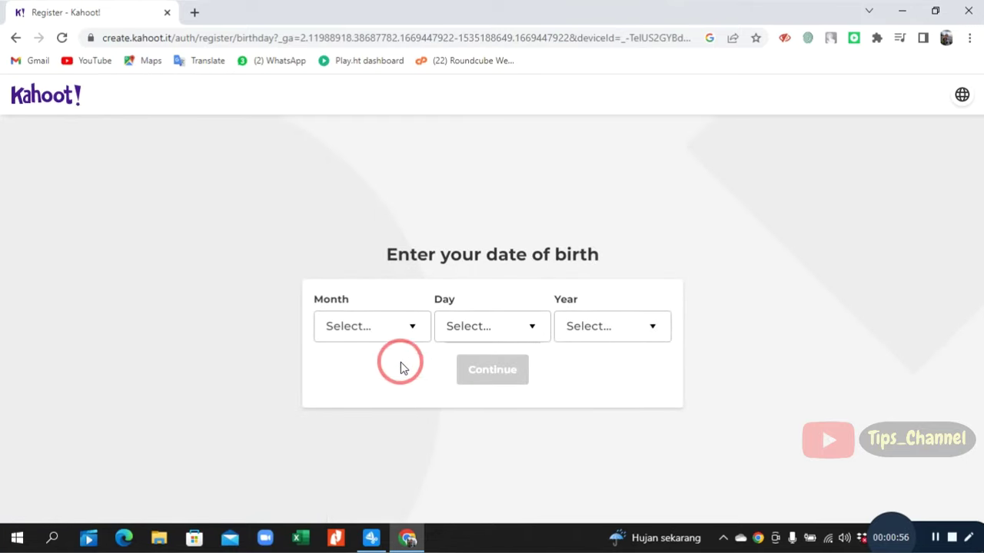
# Fill in the month, day and year of the date of birth and continue
pyautogui.click(397, 328)
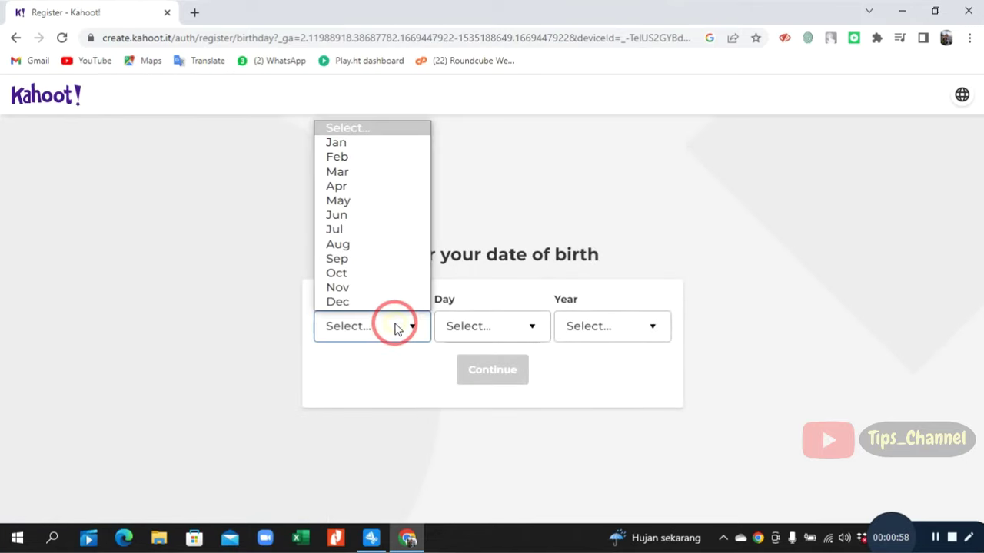
pyautogui.click(366, 274)
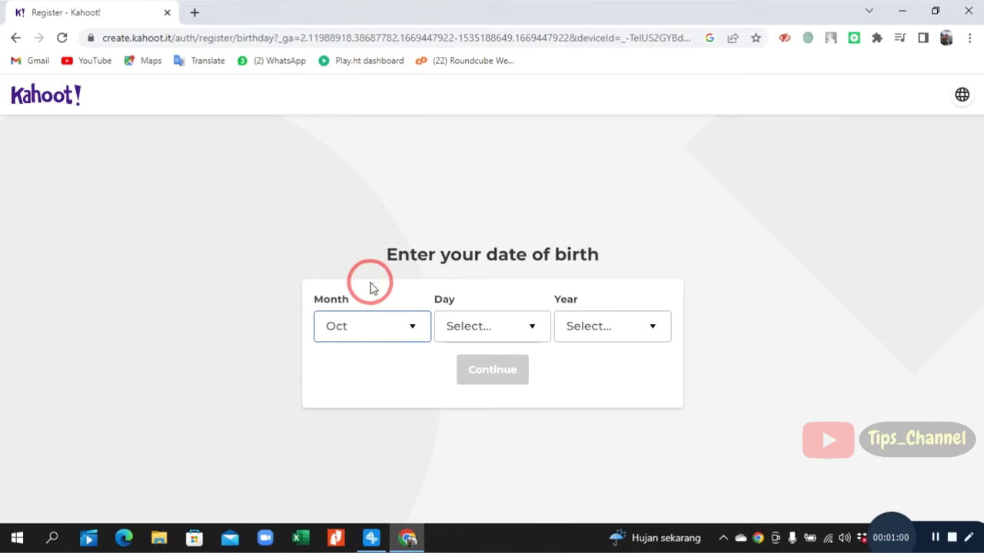
pyautogui.click(504, 329)
pyautogui.scroll(-3, 503, 276)
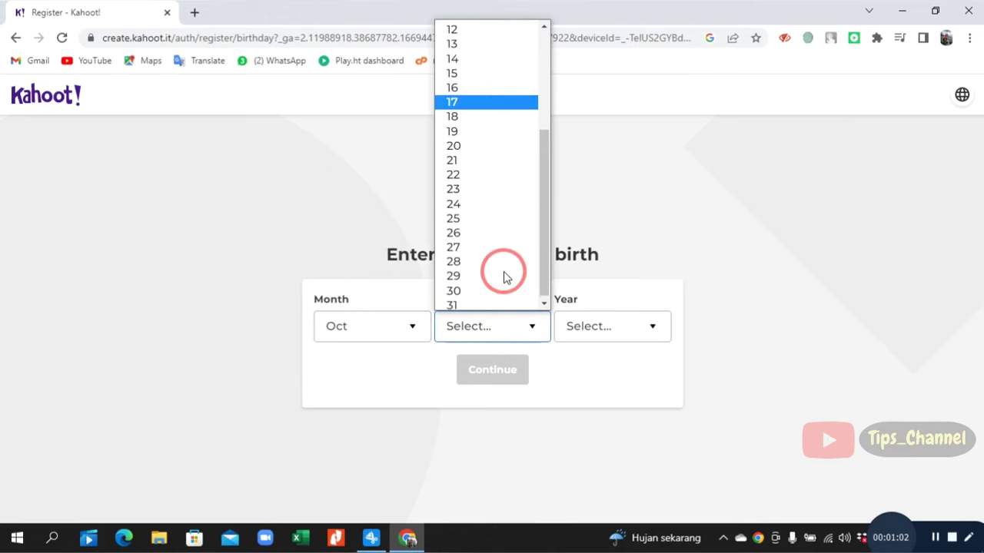
pyautogui.click(451, 245)
pyautogui.click(572, 326)
pyautogui.scroll(-8, 603, 223)
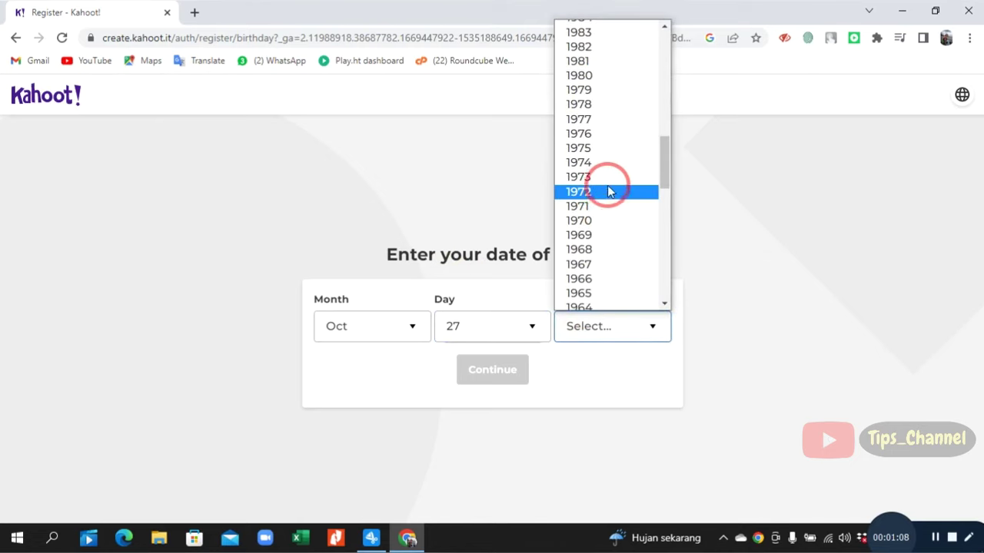
pyautogui.scroll(2, 608, 187)
pyautogui.scroll(2, 618, 177)
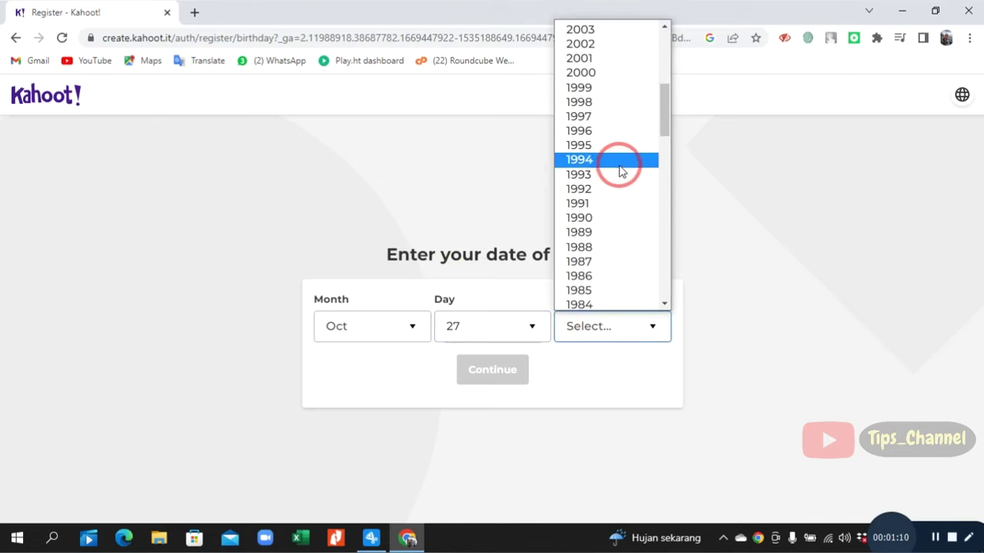
pyautogui.click(580, 132)
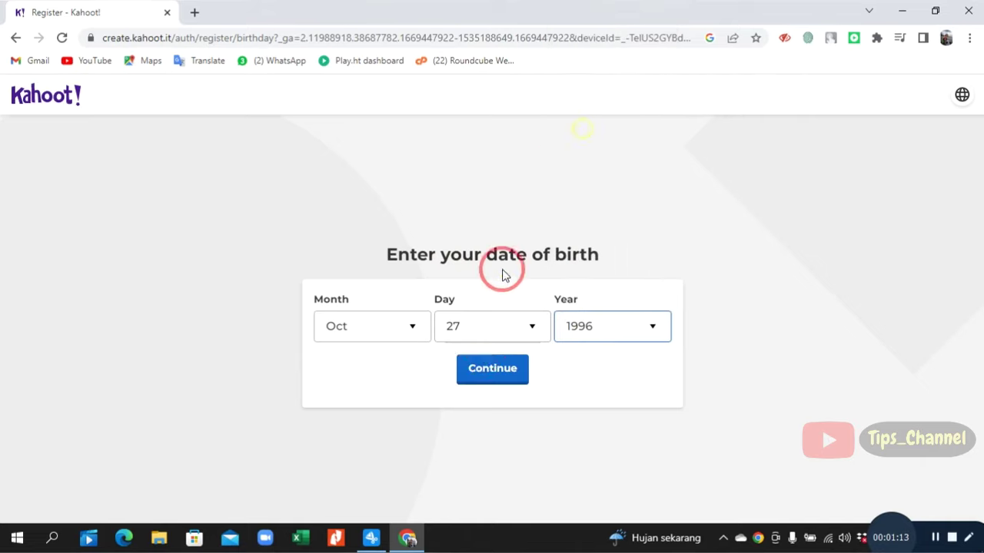
pyautogui.click(484, 379)
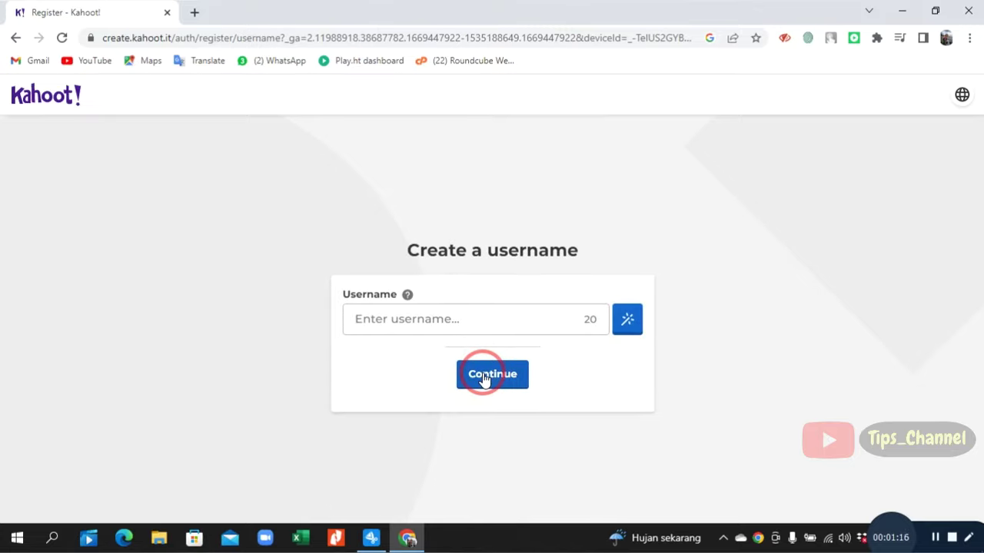
# Try to continue the registration with a five-letter username
pyautogui.click(470, 318)
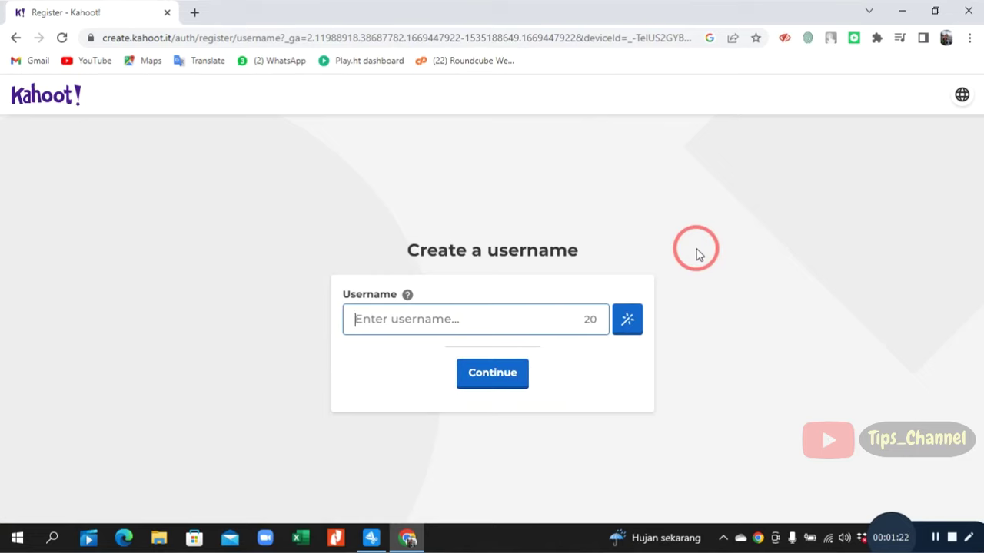
pyautogui.write('Adoff')
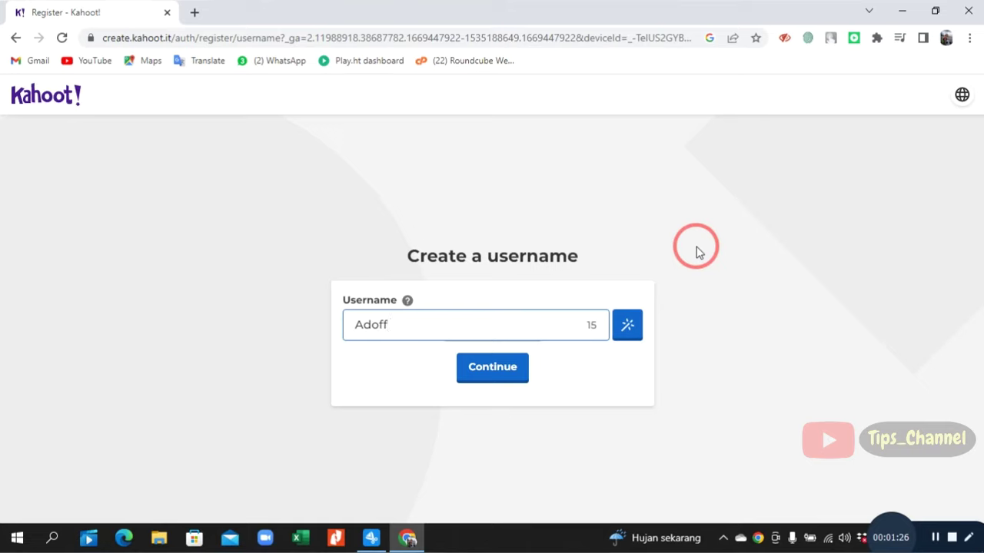
pyautogui.click(511, 372)
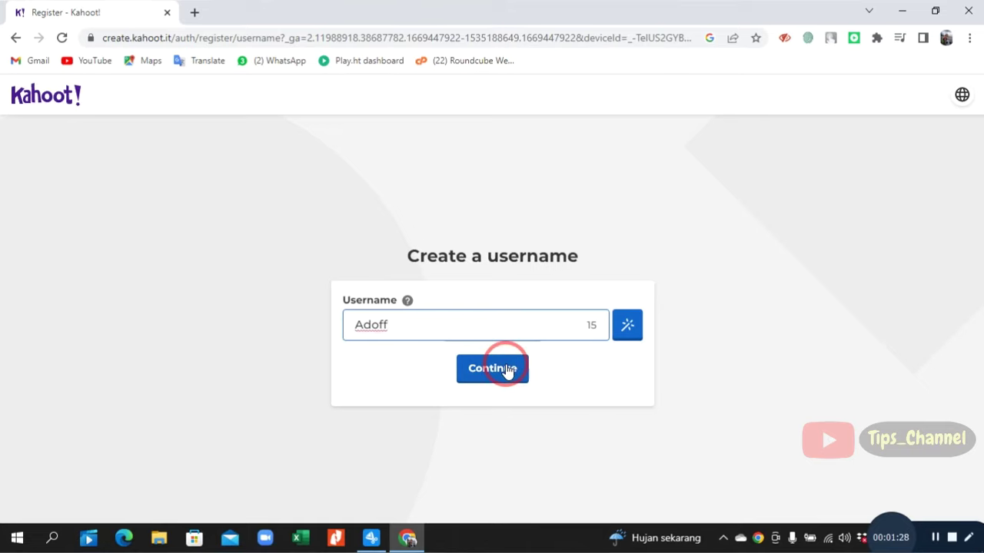
pyautogui.click(489, 370)
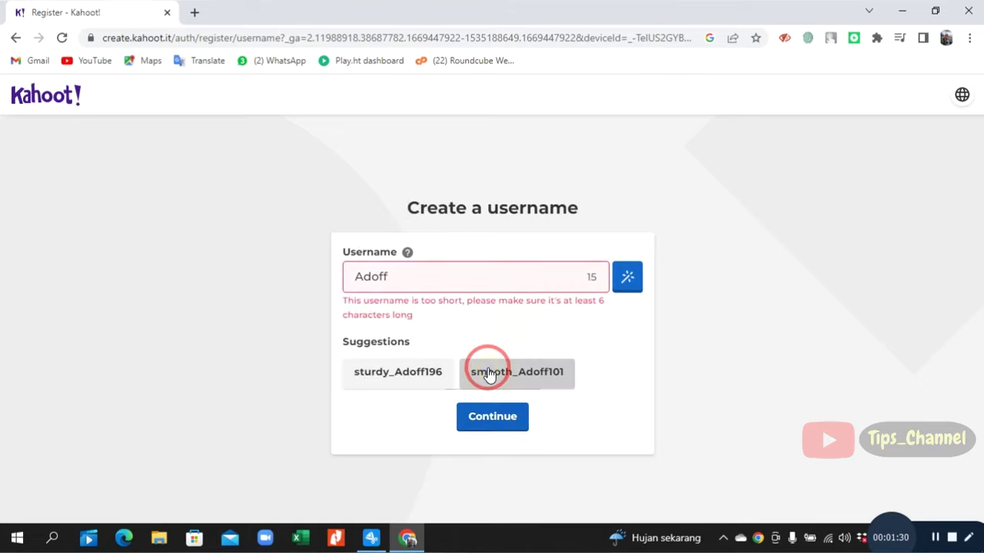
# Submit a longer username instead, accept the suggested variant with a number appended, and continue
pyautogui.moveTo(434, 274); pyautogui.dragTo(346, 275)
pyautogui.write('Firstian')
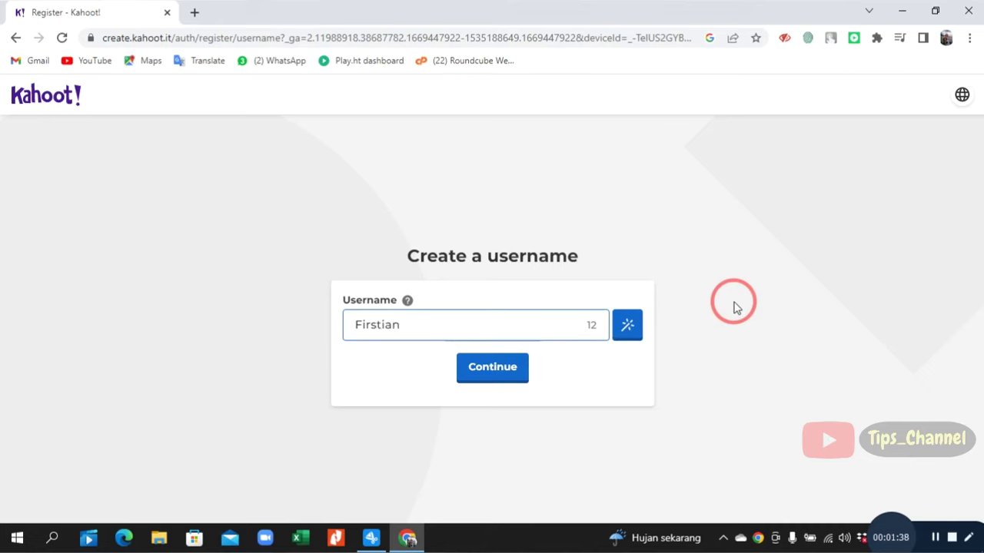
pyautogui.click(500, 380)
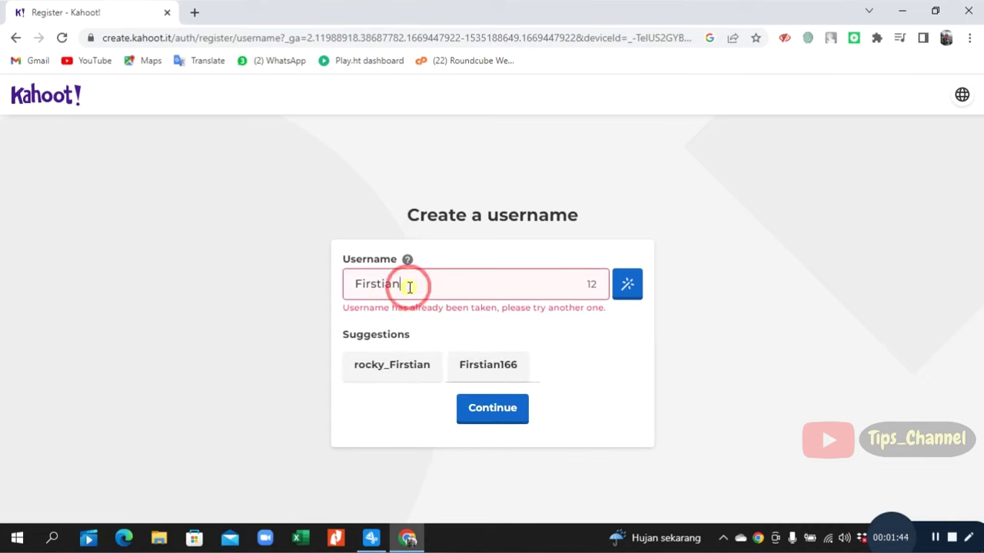
pyautogui.click(514, 376)
pyautogui.click(487, 376)
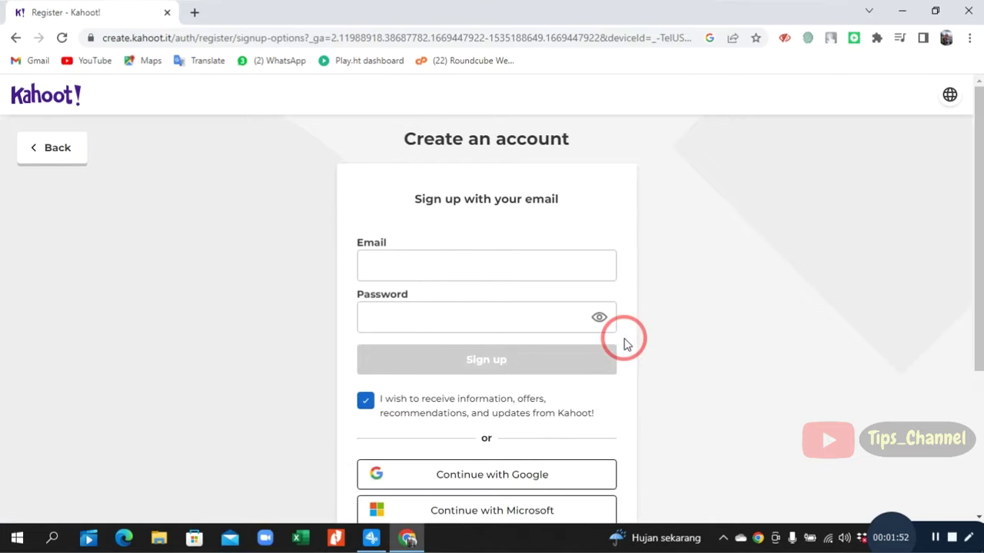
# Sign up through Google and confirm the account creation, keeping Kahoot! information and offers enabled
pyautogui.scroll(-1, 659, 317)
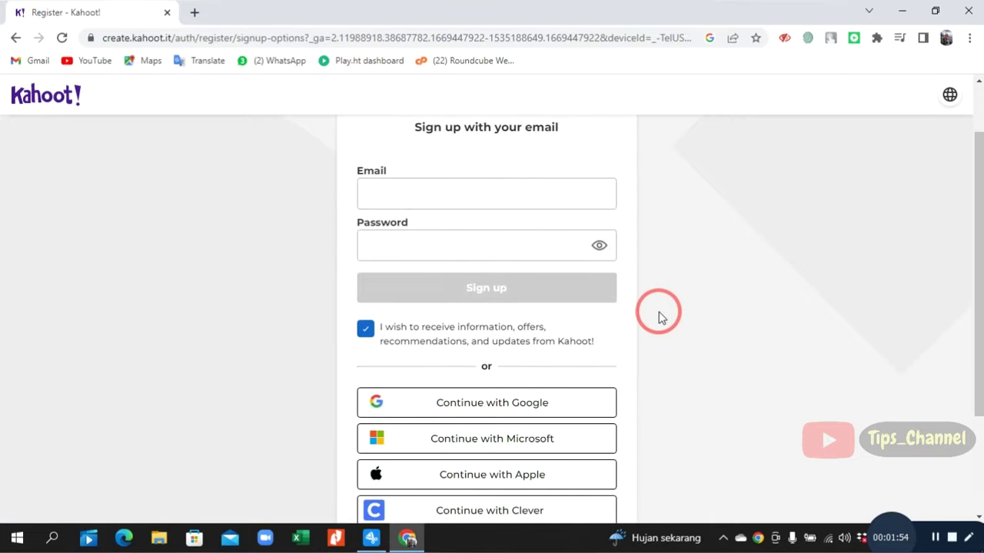
pyautogui.click(556, 406)
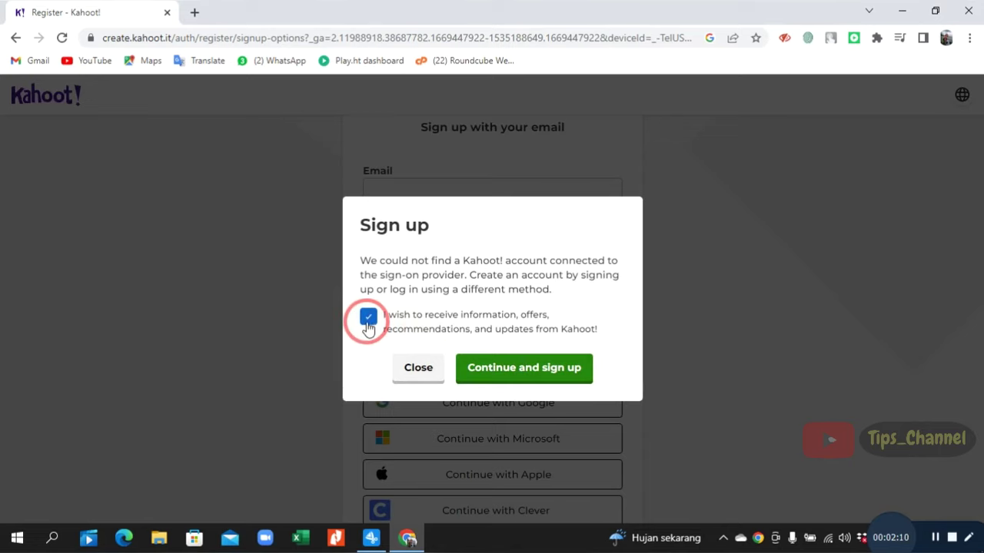
pyautogui.click(522, 376)
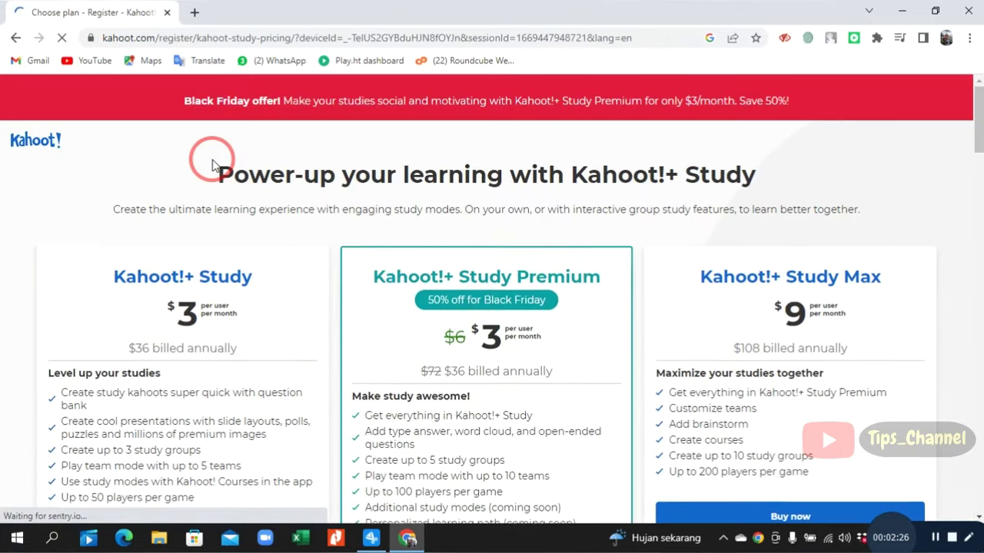
# Choose the free Basic plan from the Kahoot!+ Study pricing page
pyautogui.scroll(-5, 212, 165)
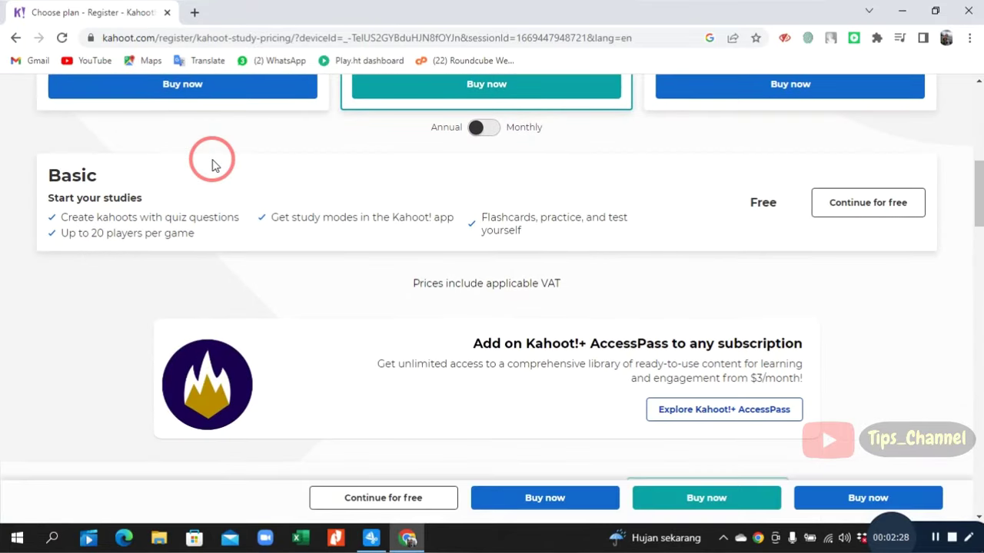
pyautogui.scroll(-1, 213, 163)
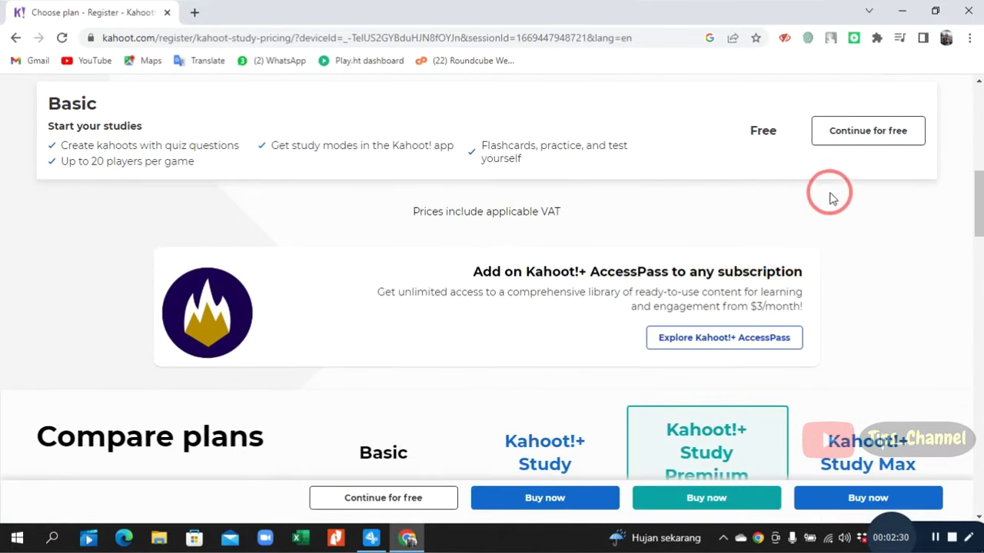
pyautogui.scroll(1, 828, 196)
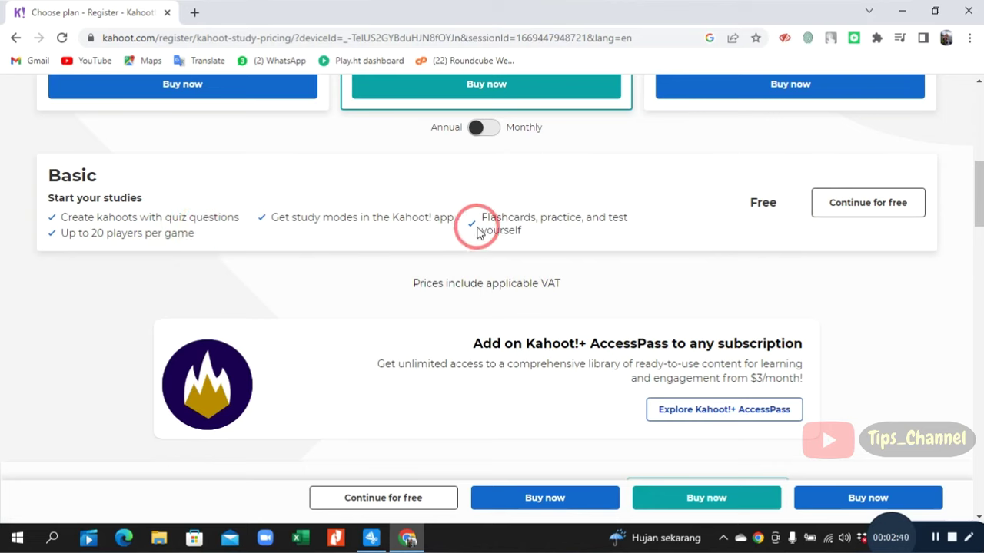
pyautogui.click(892, 202)
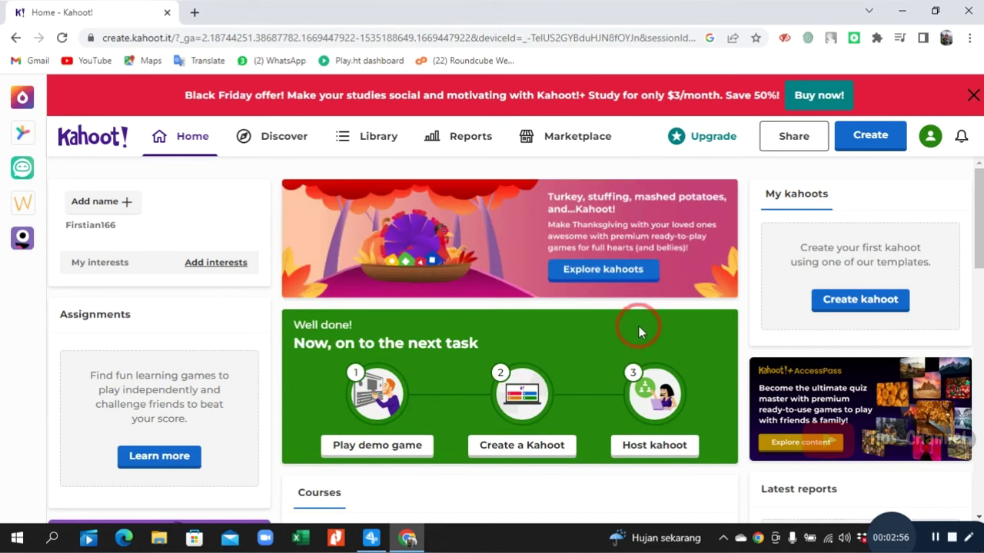
# Create a new kahoot and open it in the quiz creator
pyautogui.scroll(-4, 636, 330)
pyautogui.scroll(-1, 655, 328)
pyautogui.scroll(4, 656, 326)
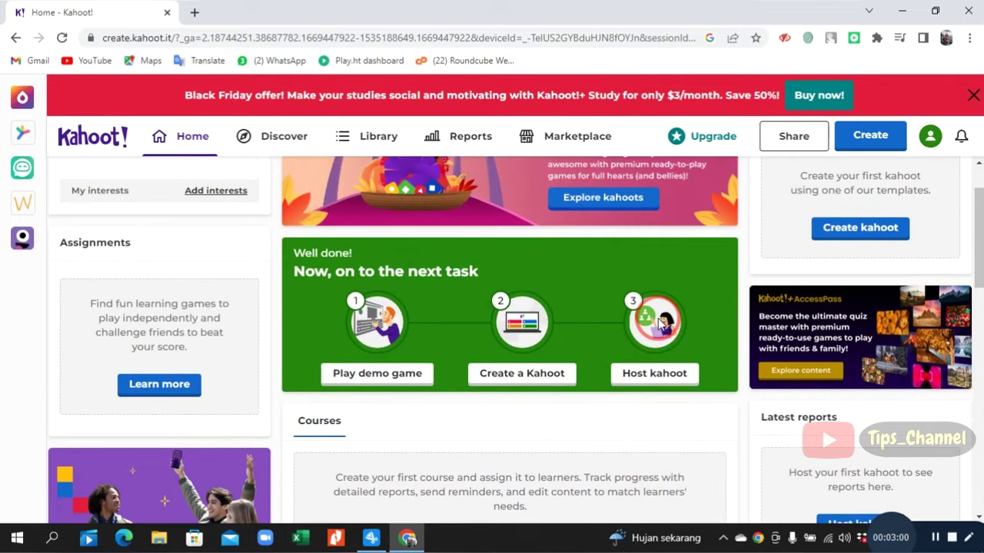
pyautogui.scroll(1, 657, 320)
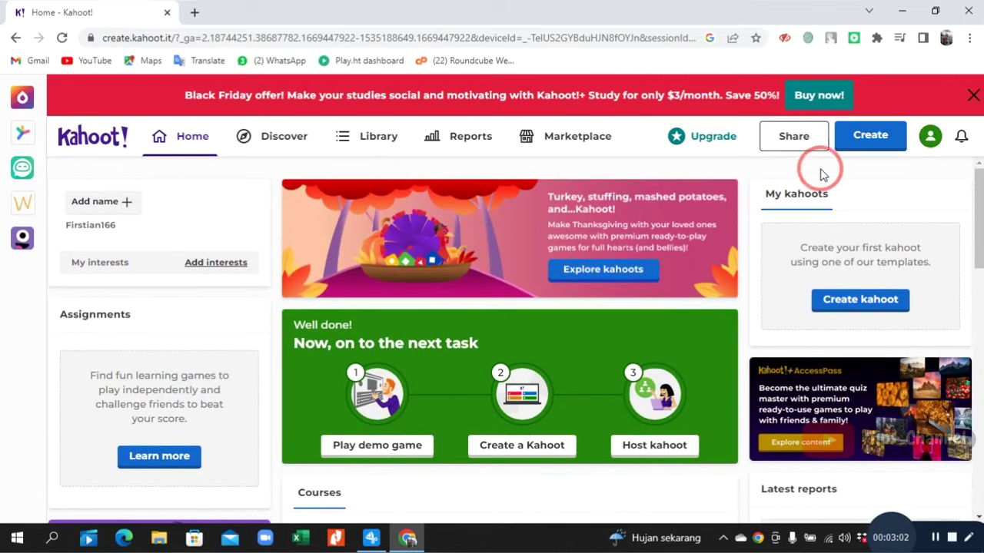
pyautogui.click(866, 139)
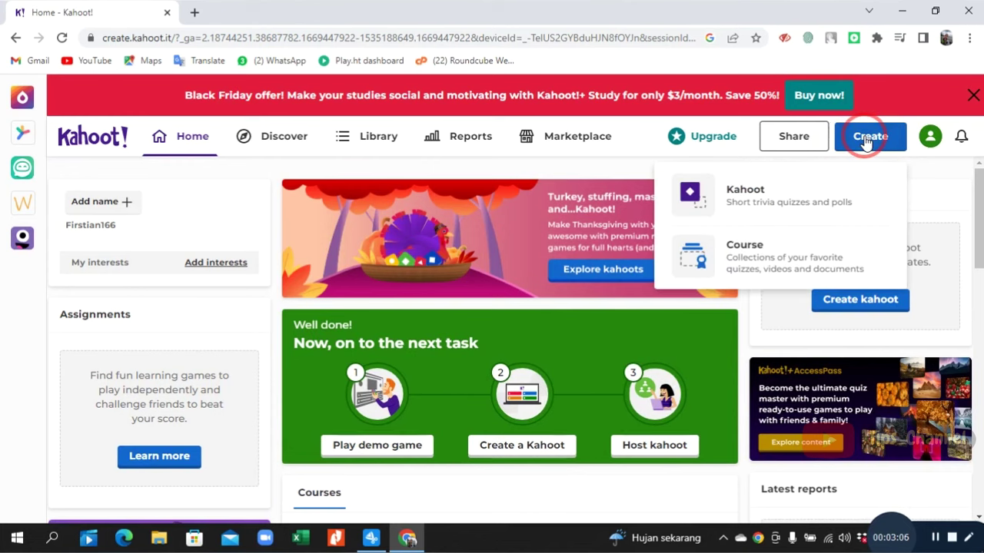
pyautogui.click(849, 199)
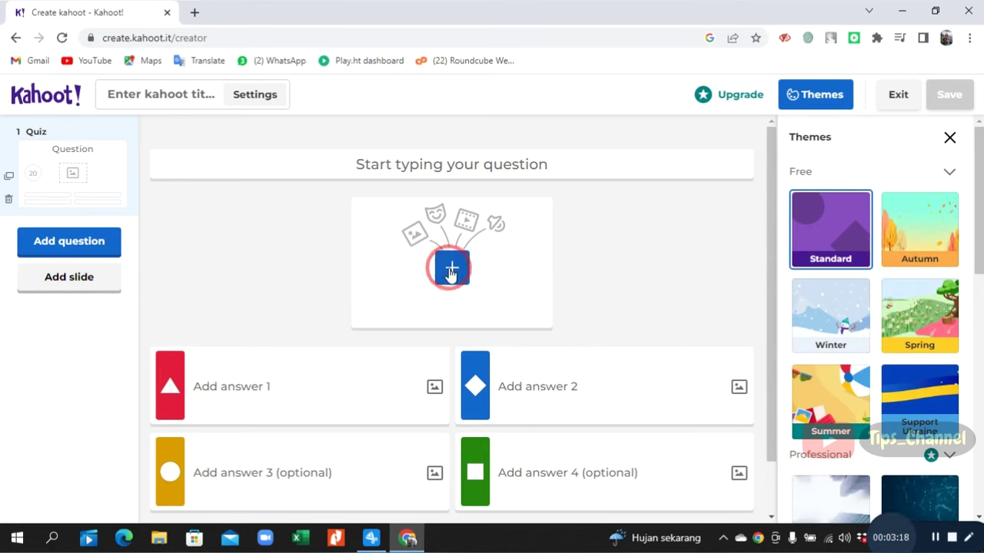
pyautogui.scroll(-2, 581, 214)
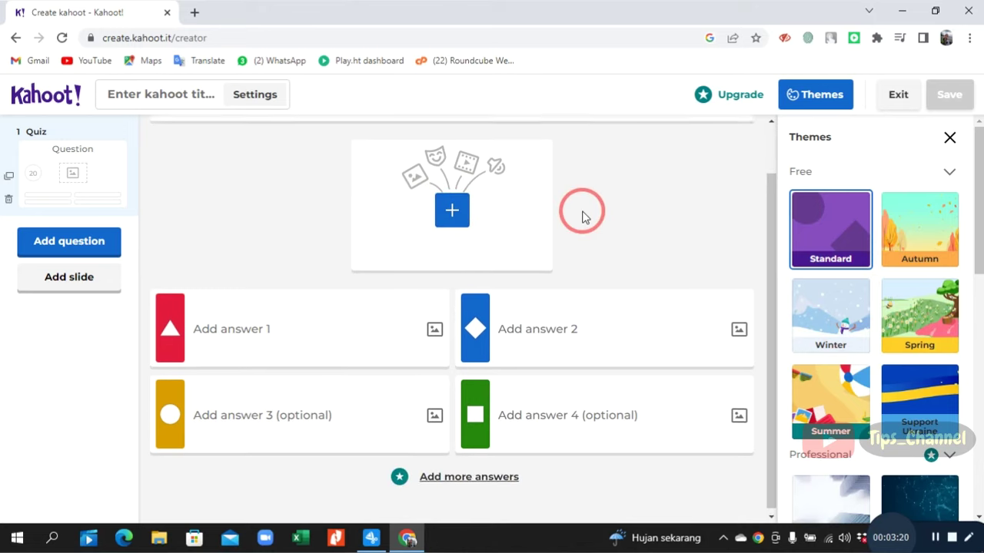
pyautogui.scroll(2, 582, 214)
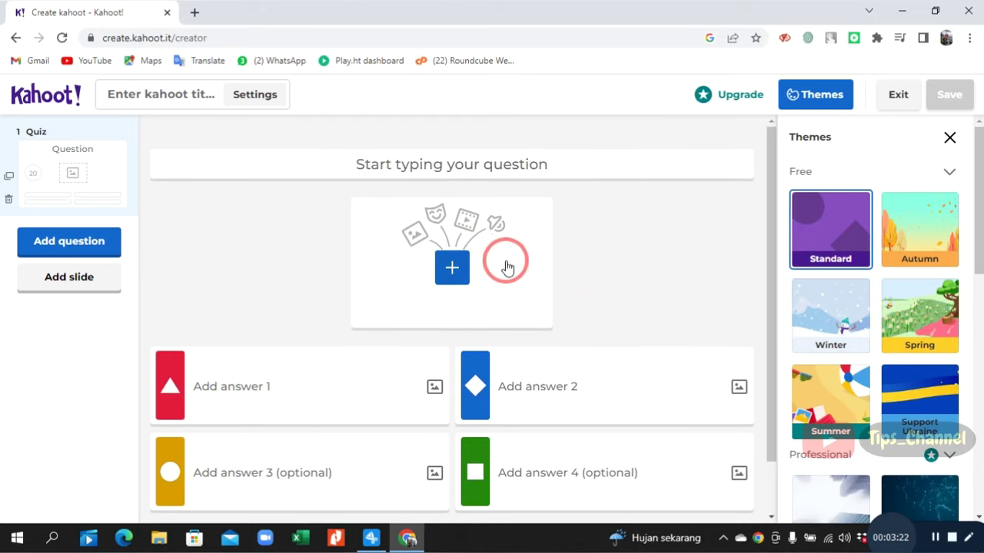
pyautogui.click(453, 271)
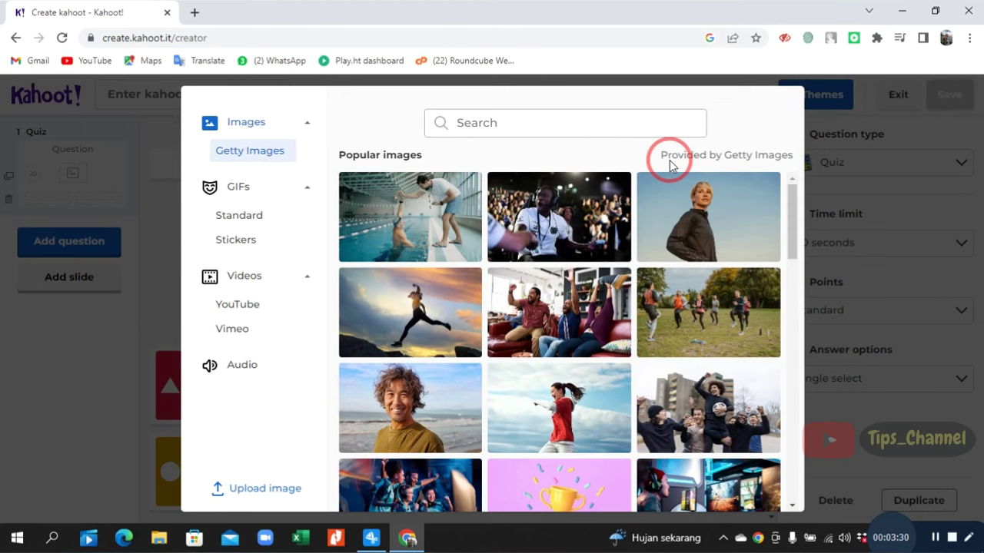
pyautogui.scroll(-5, 773, 226)
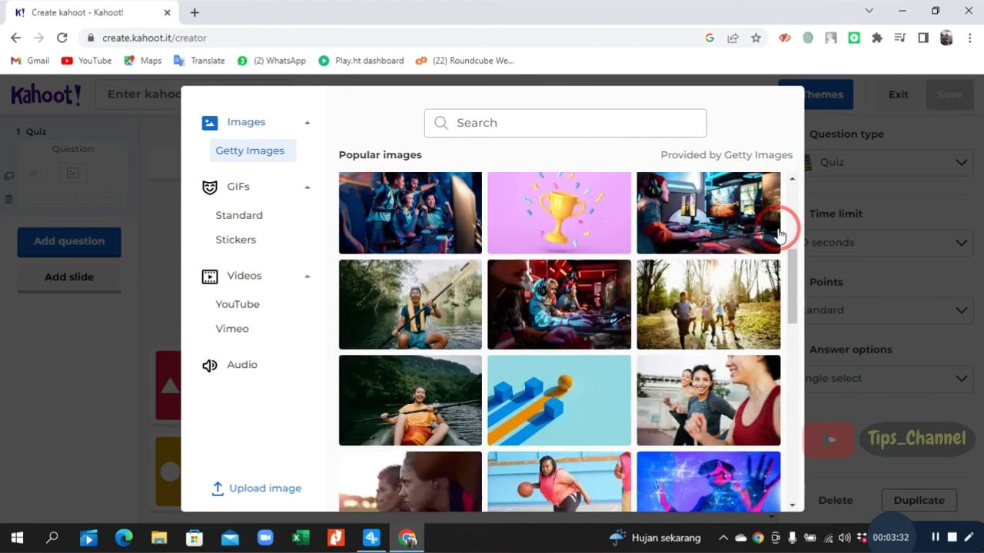
pyautogui.click(36, 417)
# Add the popular Getty image of a cheering group around a man holding a football as the question's media
pyautogui.click(458, 277)
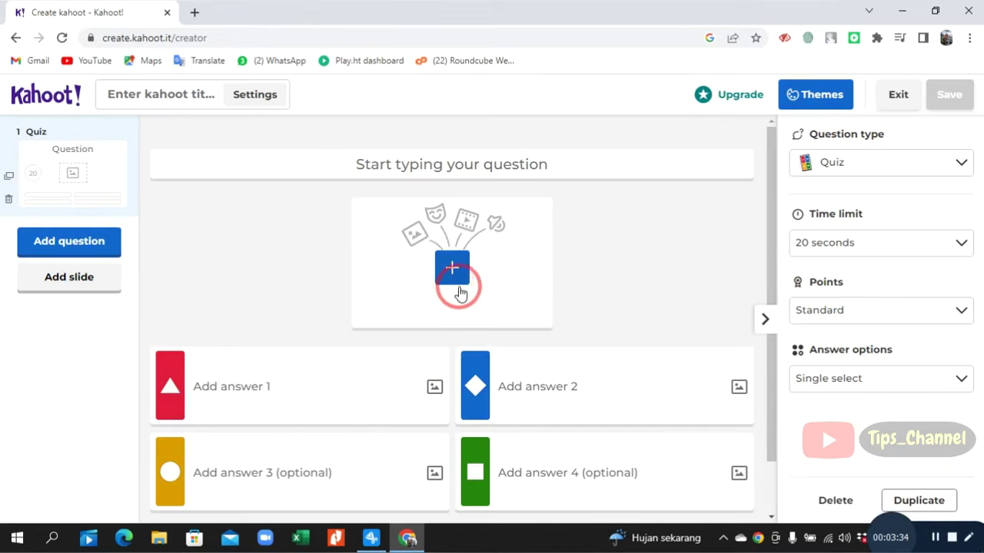
pyautogui.click(451, 327)
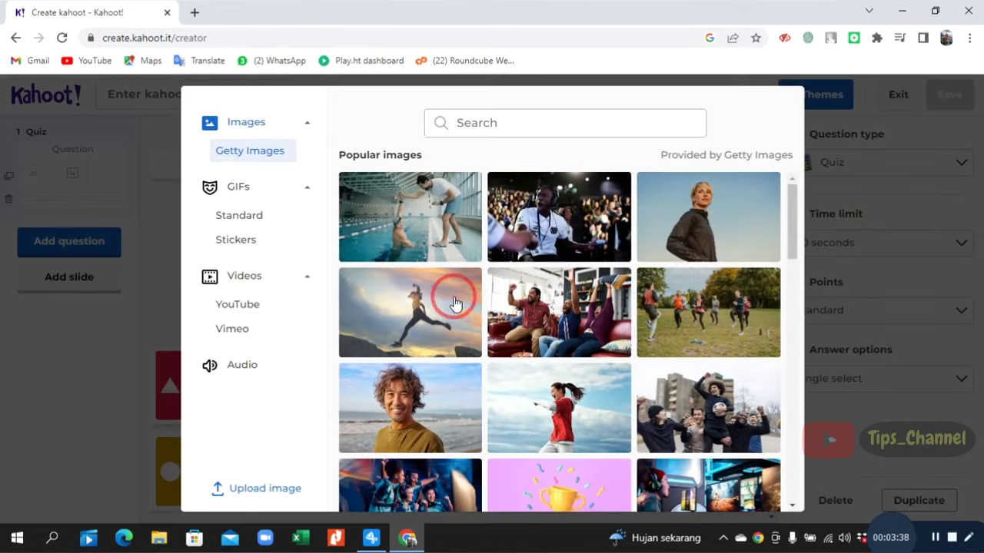
pyautogui.click(278, 212)
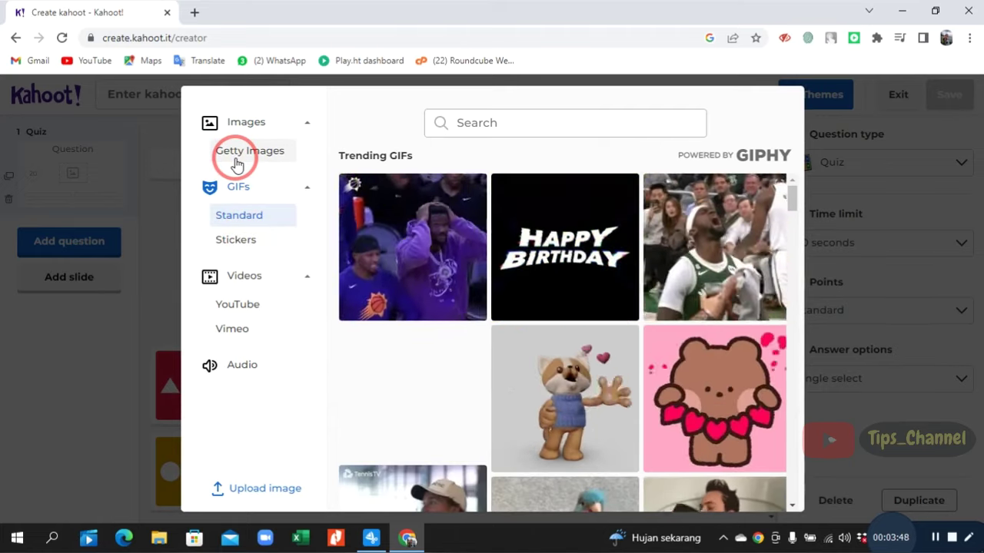
pyautogui.click(235, 162)
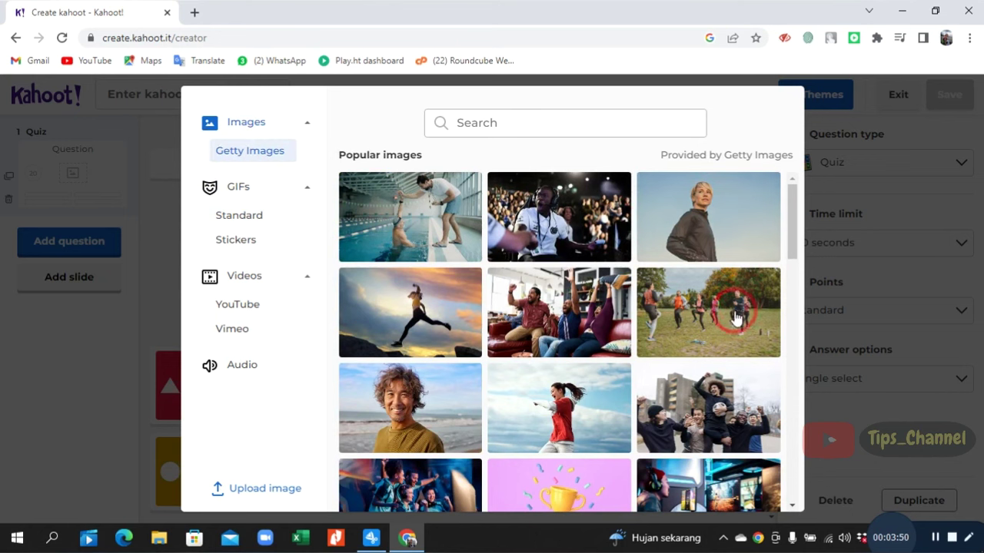
pyautogui.click(543, 307)
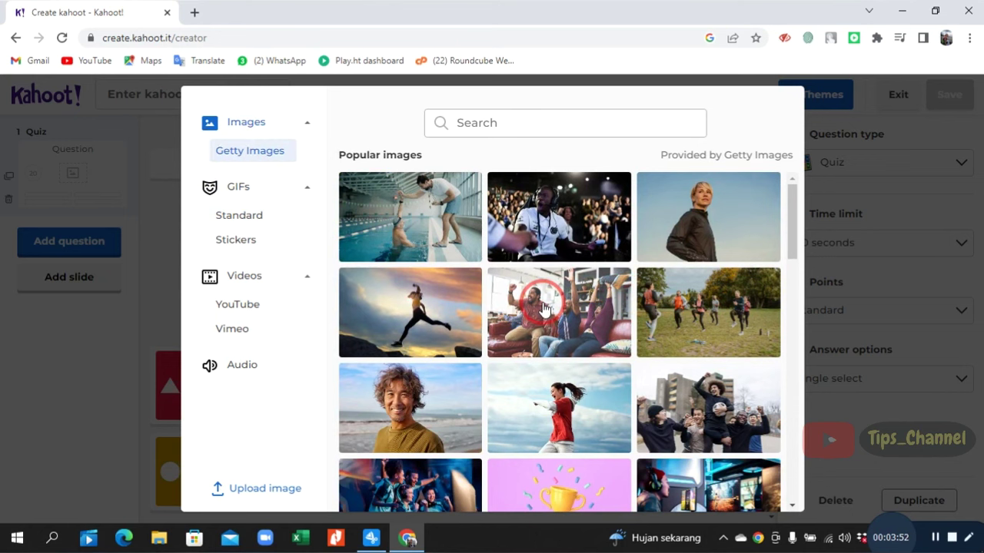
pyautogui.scroll(-2, 543, 308)
pyautogui.click(588, 330)
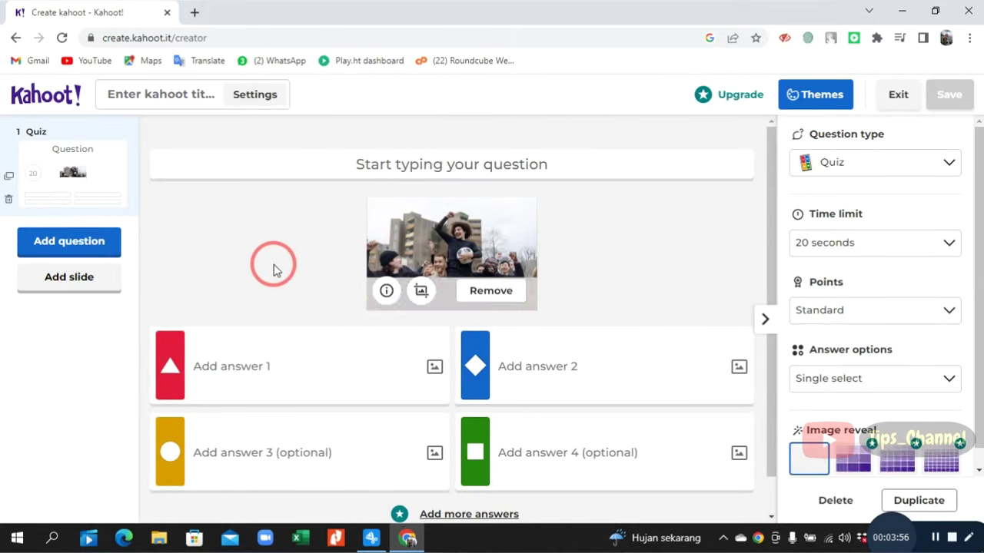
# Enter the question text "Messi merupakan pemain sepakbola dari negara"
pyautogui.scroll(-1, 275, 269)
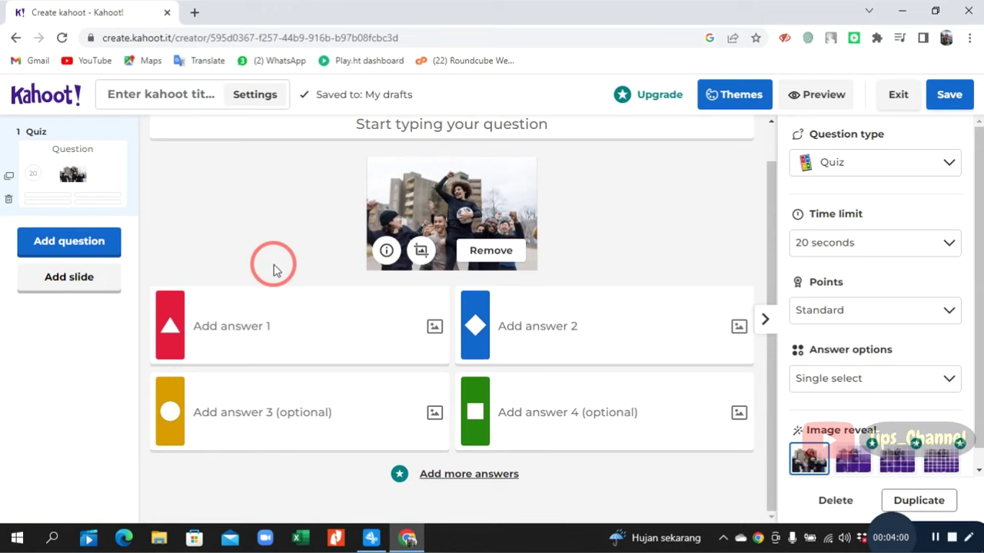
pyautogui.scroll(1, 275, 268)
pyautogui.click(465, 171)
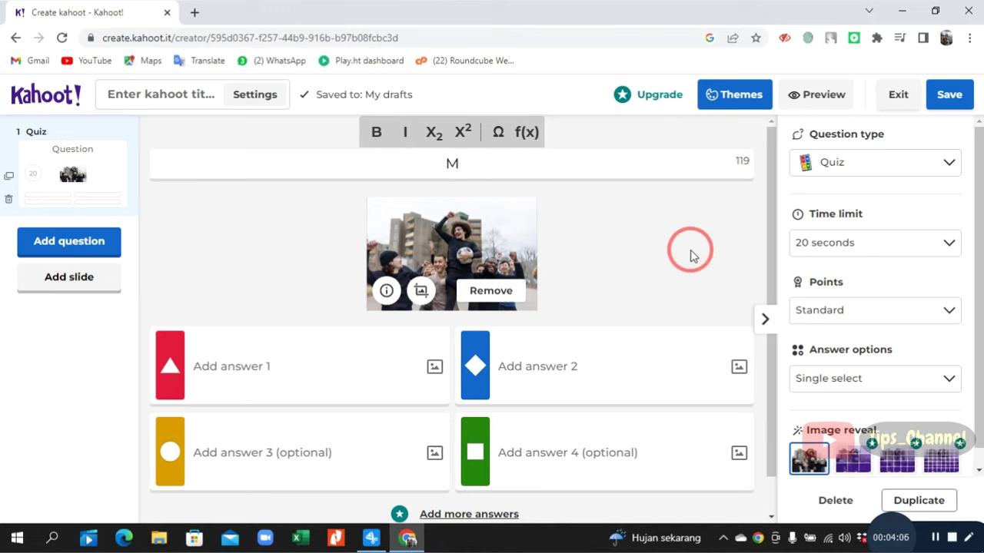
pyautogui.write('Messi merupakan ')
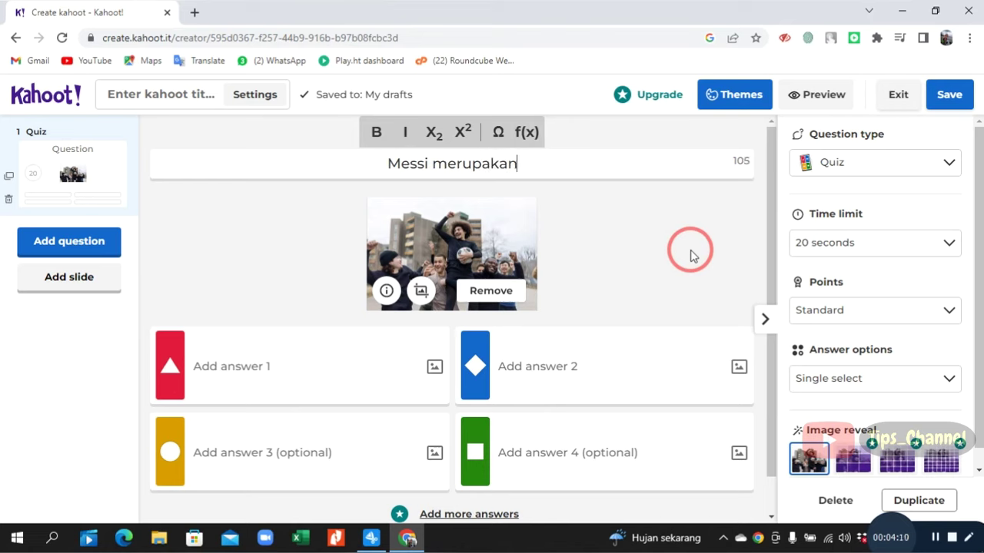
pyautogui.write('pemain ')
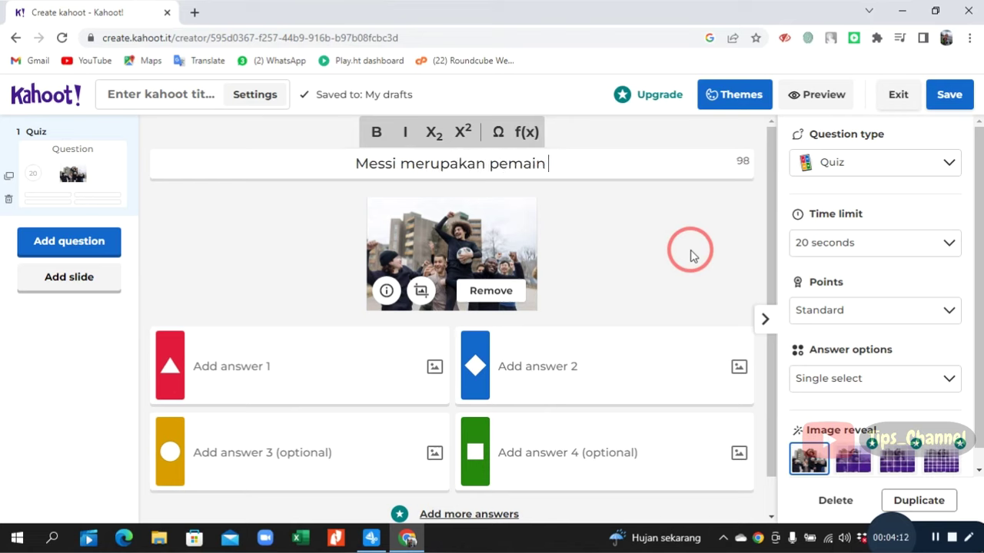
pyautogui.write('sepakbola')
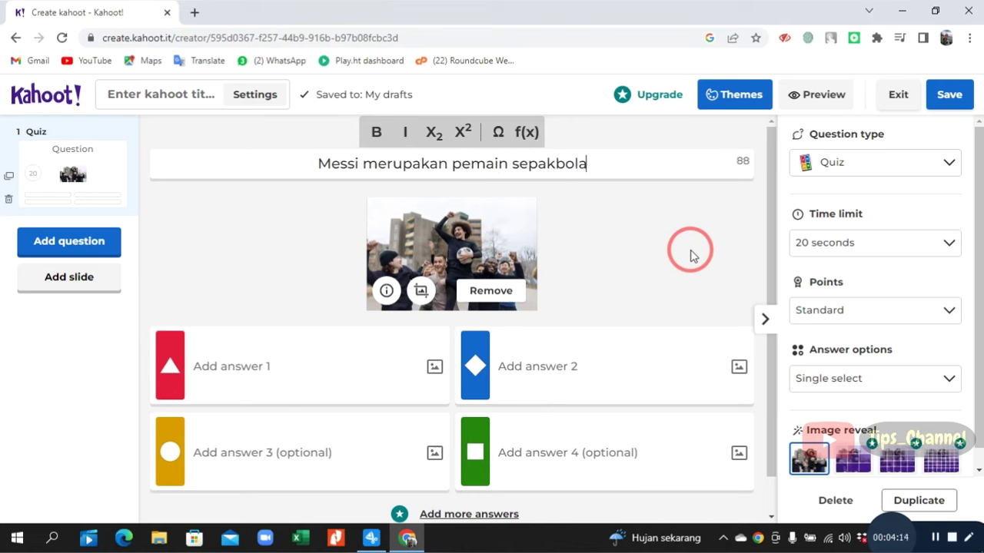
pyautogui.write(' dari')
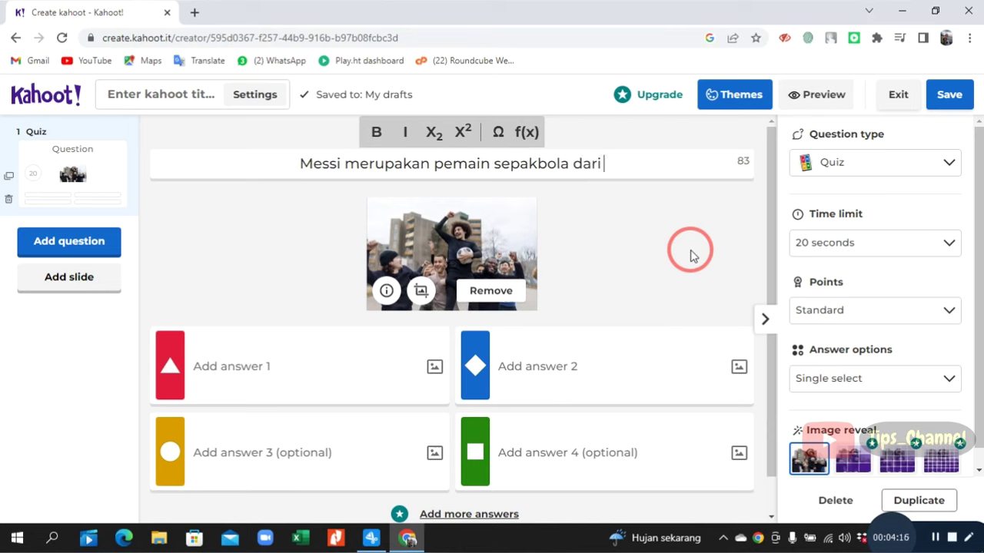
pyautogui.write(' negara')
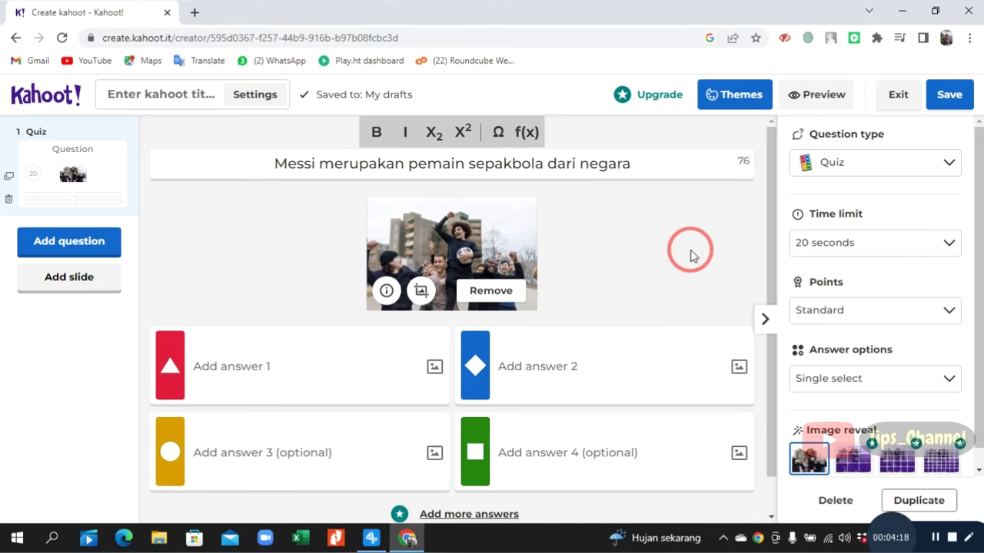
# Fill in the four answer options in order as Brazil, Spanyol, Argentina and Chile
pyautogui.click(258, 366)
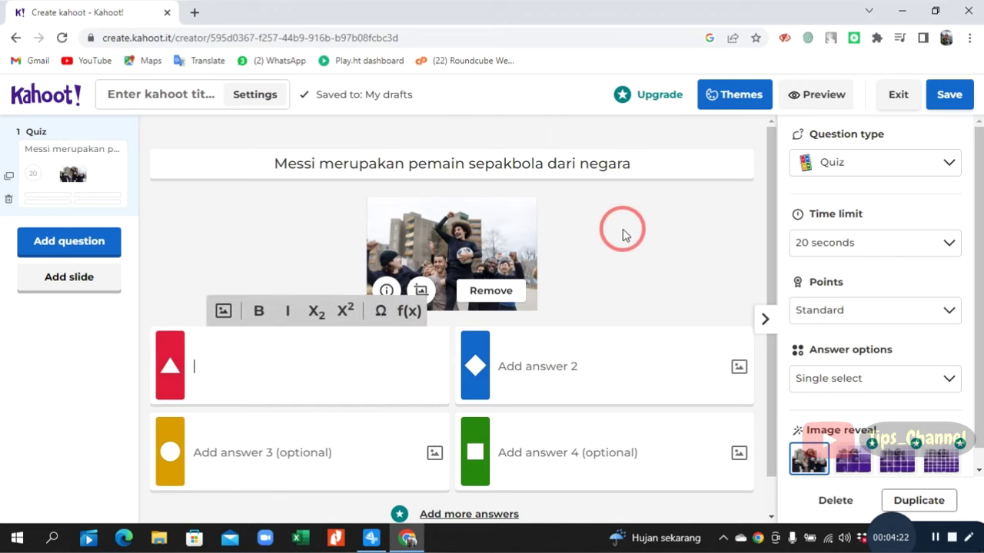
pyautogui.write('Brazil')
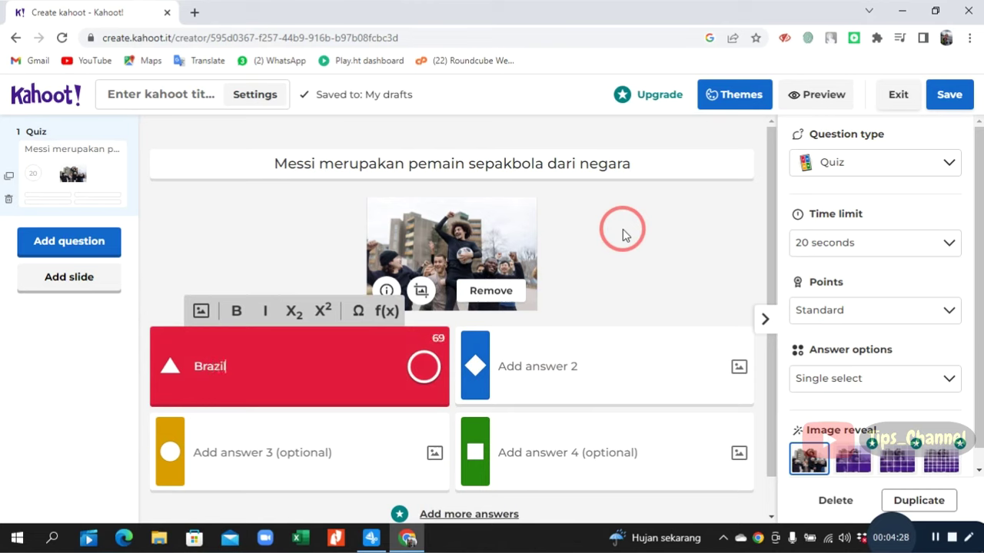
pyautogui.click(569, 367)
pyautogui.write('Sp')
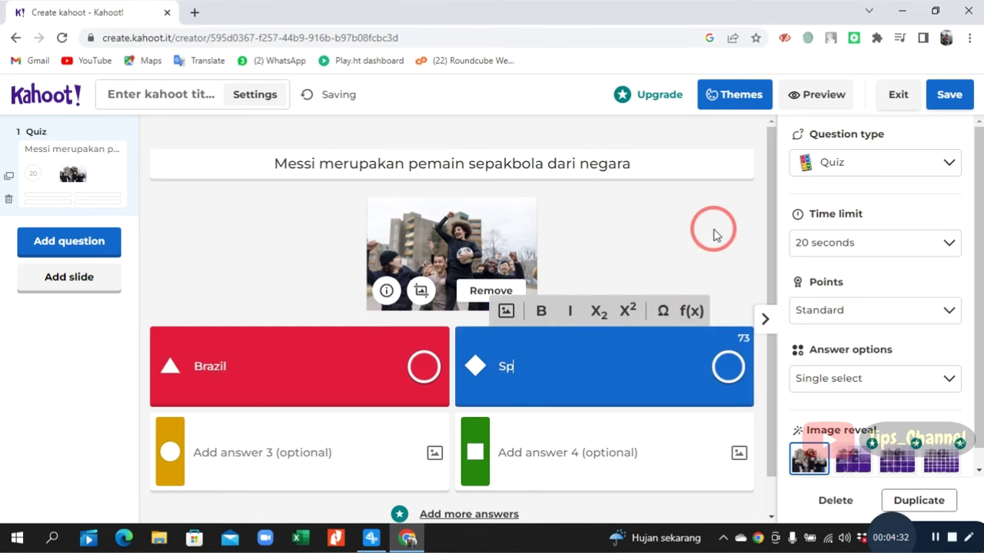
pyautogui.write('anyol')
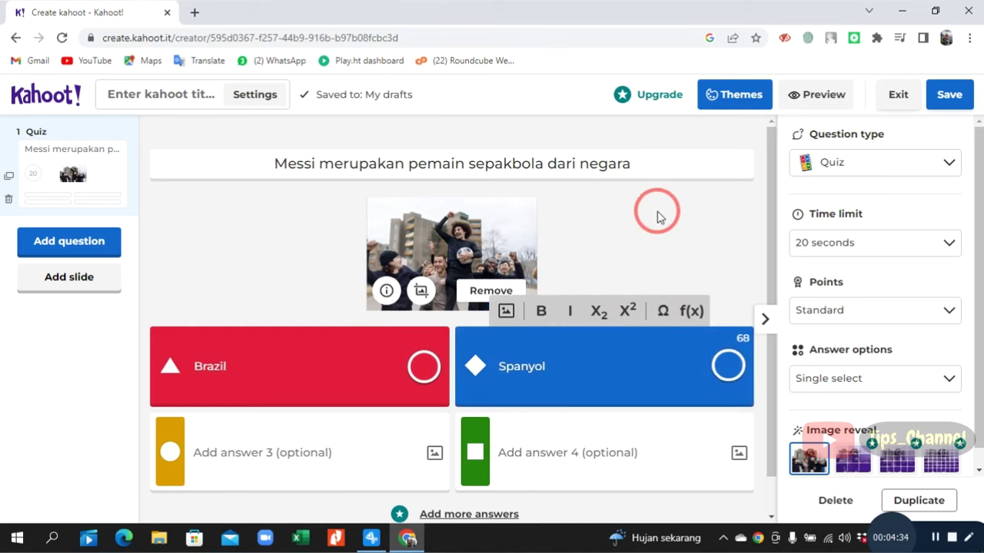
pyautogui.click(249, 449)
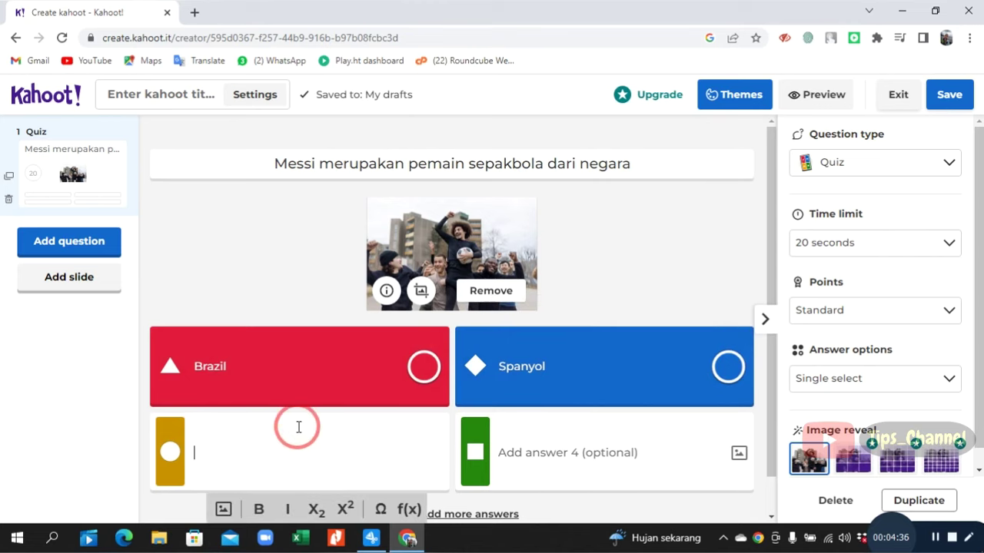
pyautogui.write('Argentina')
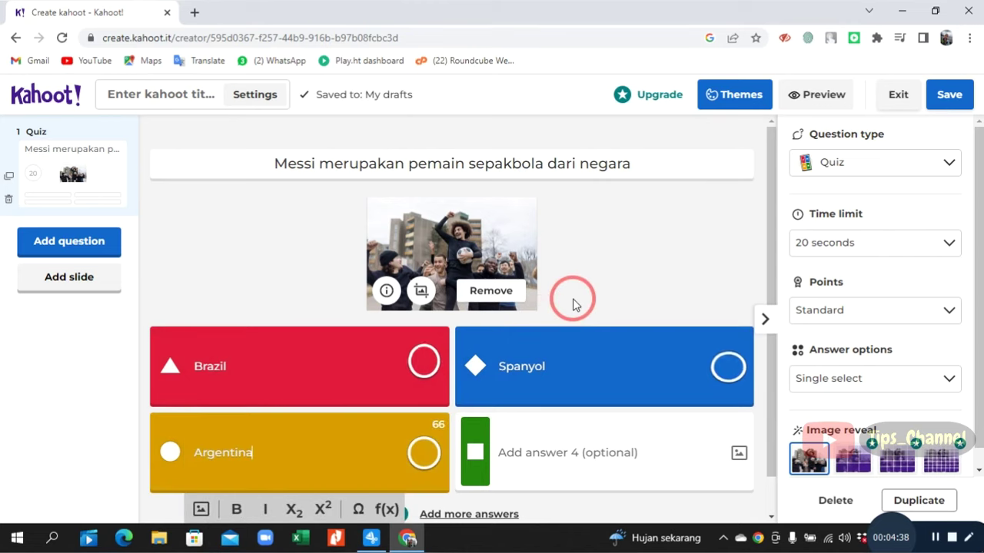
pyautogui.click(539, 456)
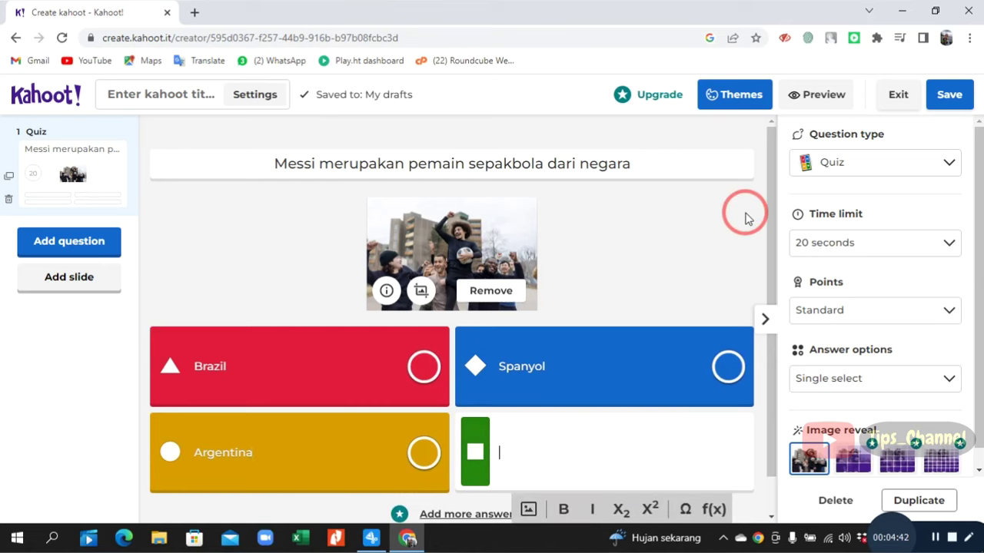
pyautogui.write('Chile')
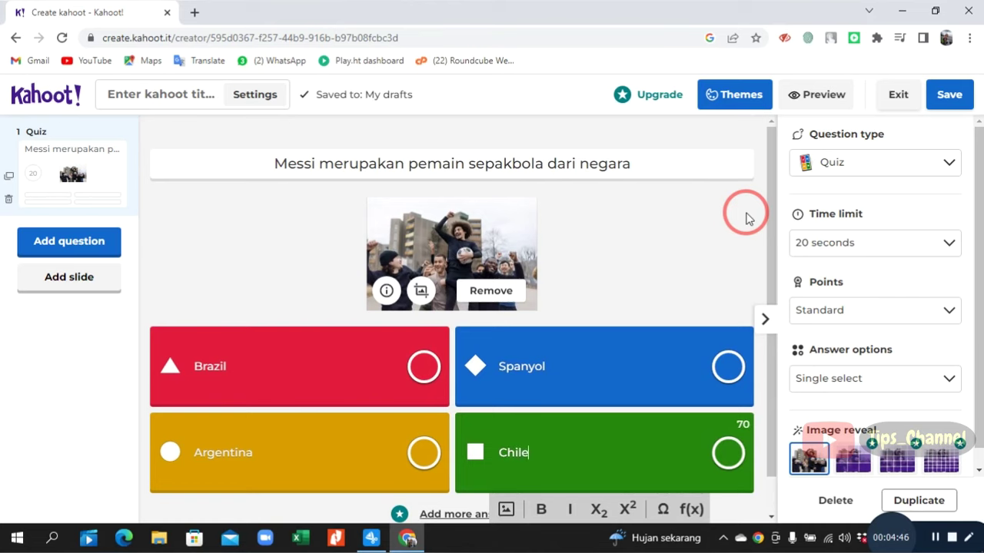
# Mark Argentina as the correct answer to the question
pyautogui.scroll(-1, 588, 241)
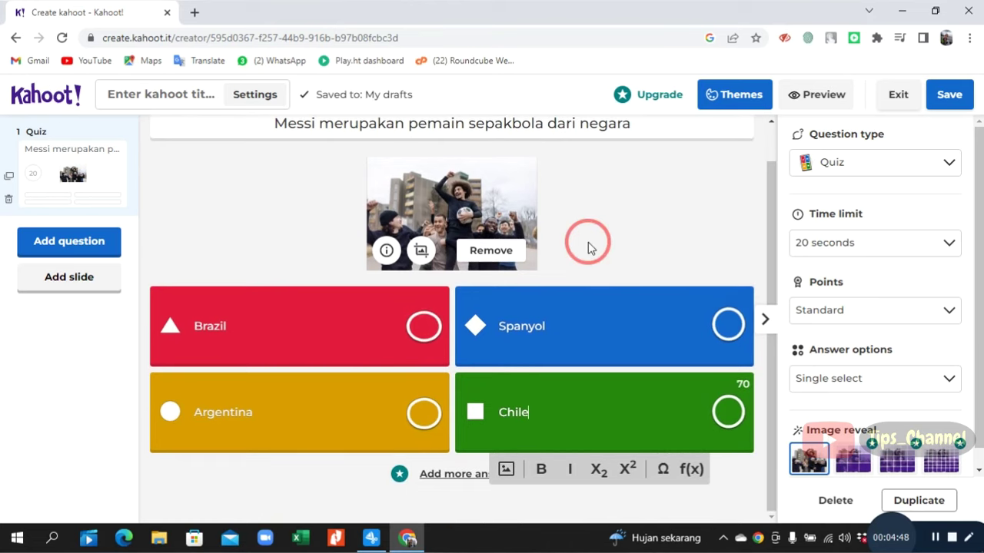
pyautogui.click(415, 416)
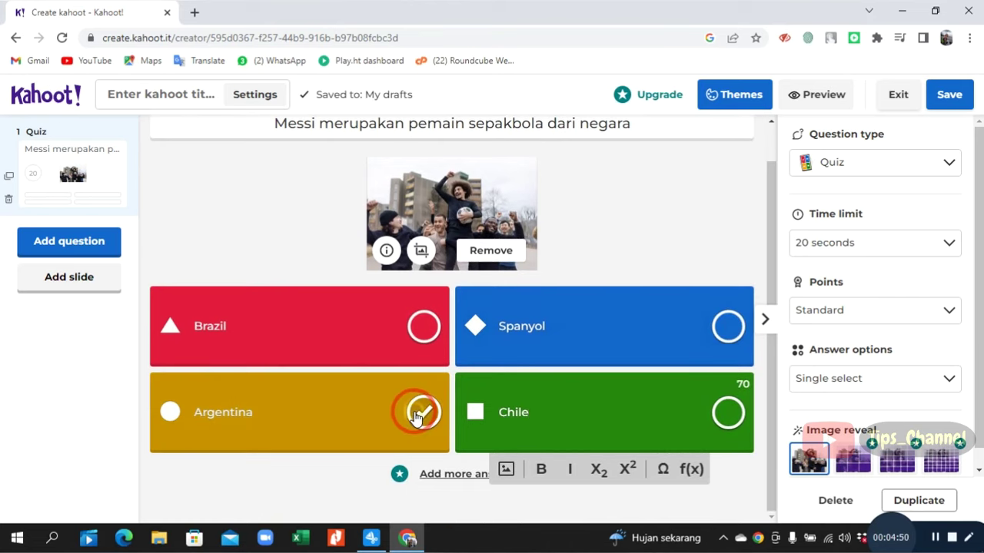
pyautogui.click(629, 486)
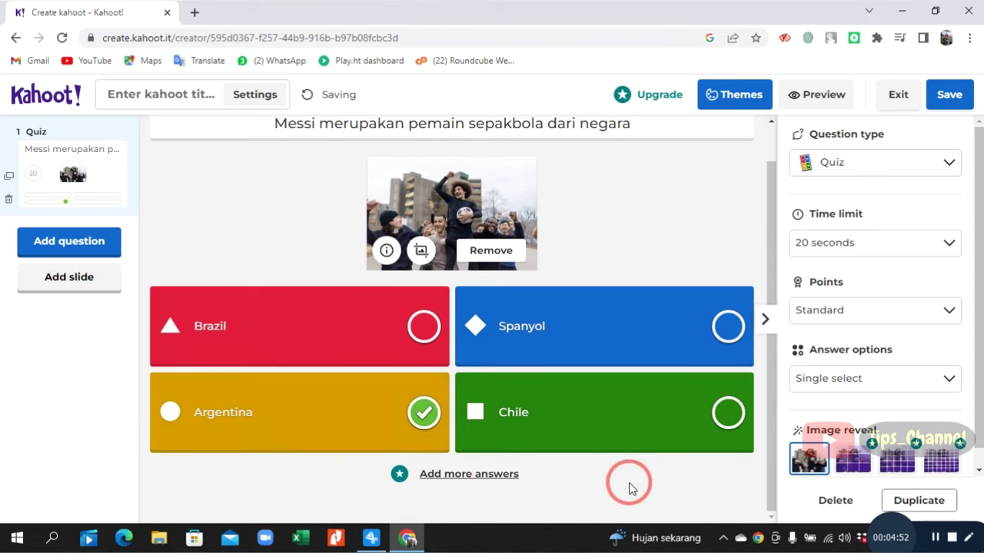
pyautogui.scroll(1, 629, 477)
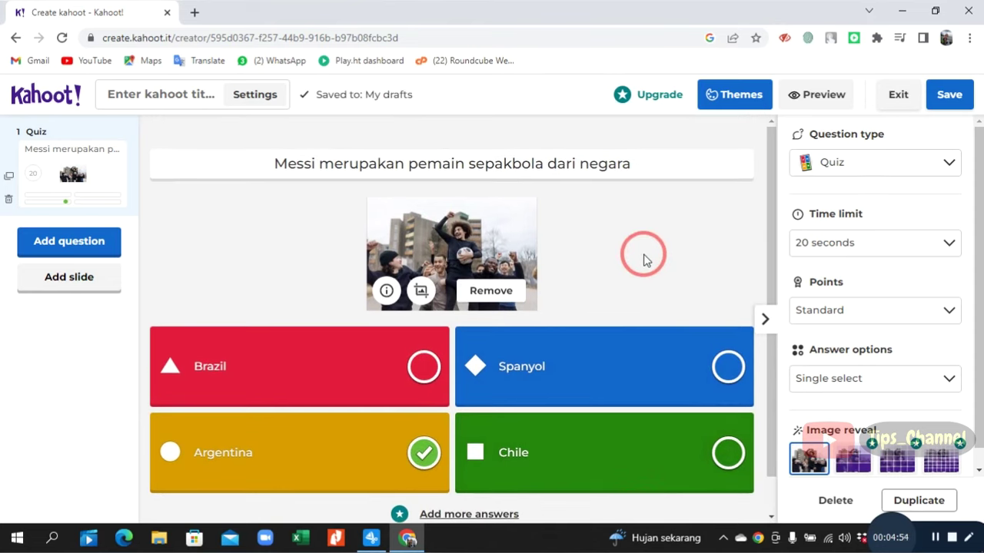
# Look through the available question types for this question and close the list without choosing another type
pyautogui.scroll(-1, 644, 260)
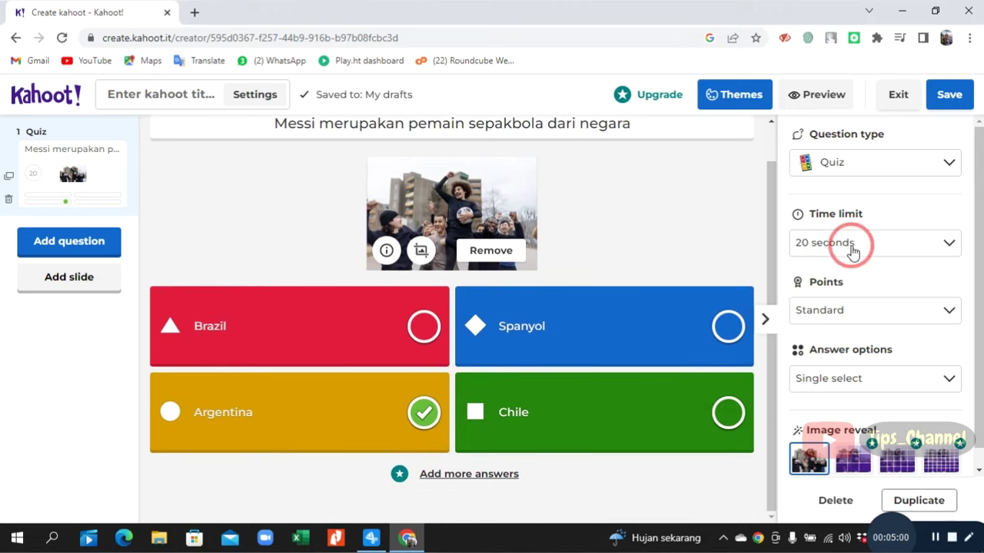
pyautogui.click(896, 159)
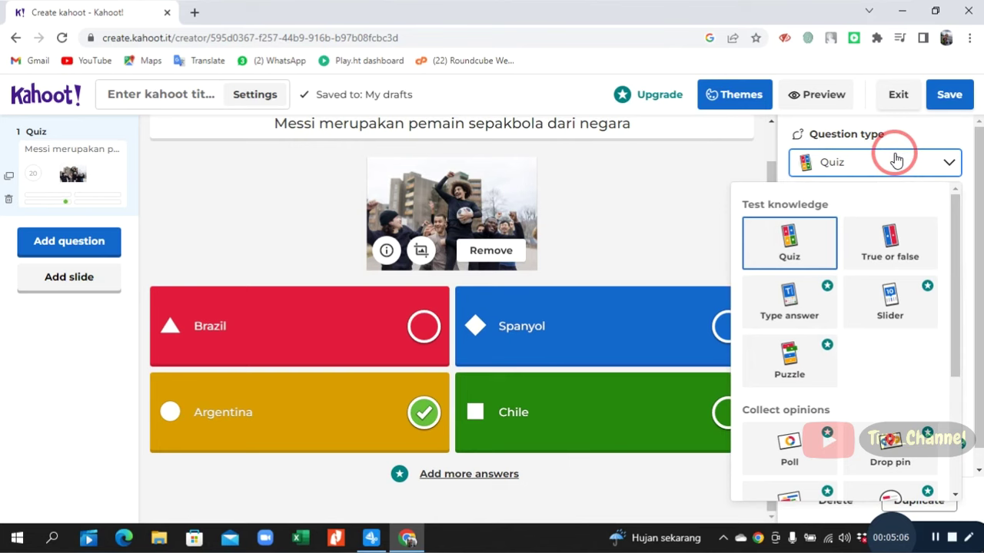
pyautogui.scroll(-3, 880, 292)
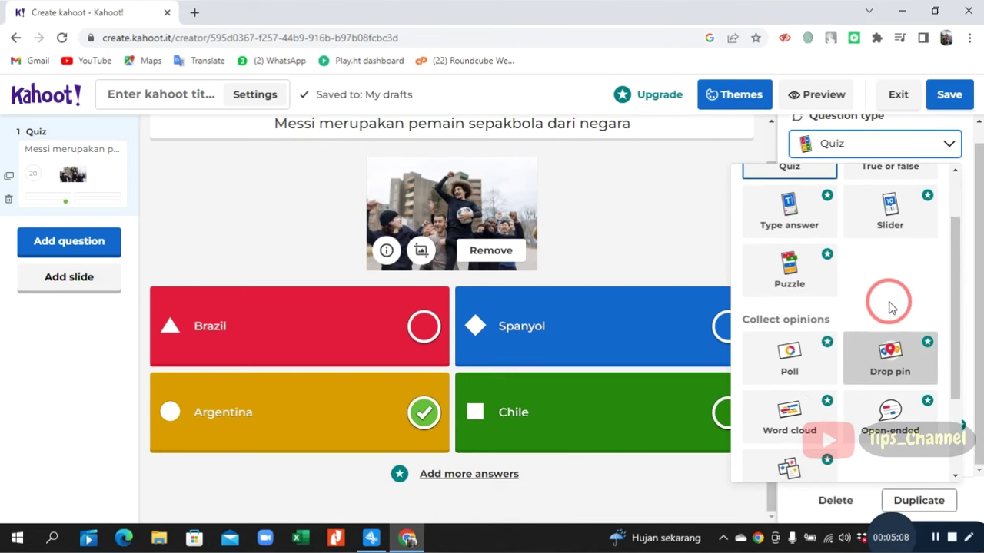
pyautogui.scroll(-3, 888, 292)
pyautogui.scroll(1, 892, 296)
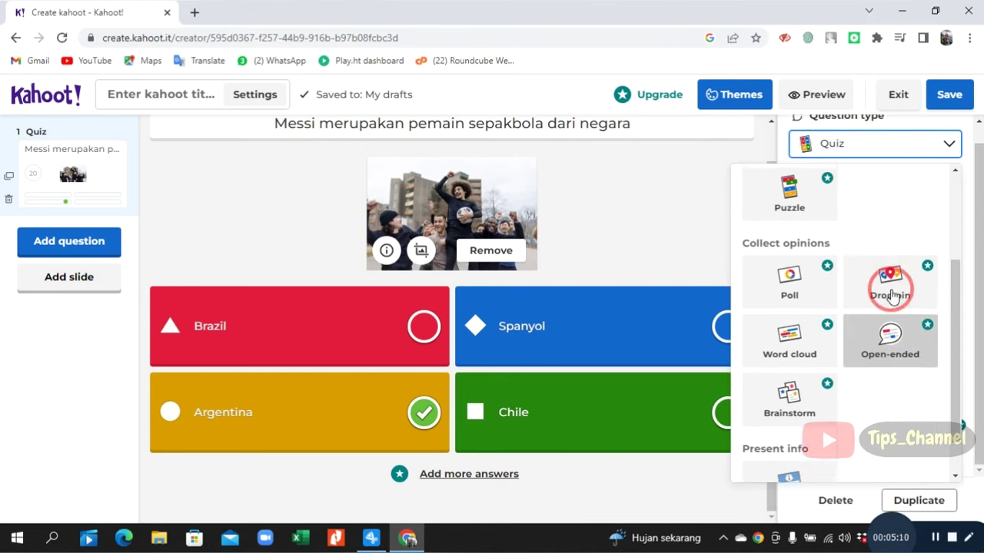
pyautogui.scroll(4, 891, 296)
pyautogui.click(761, 215)
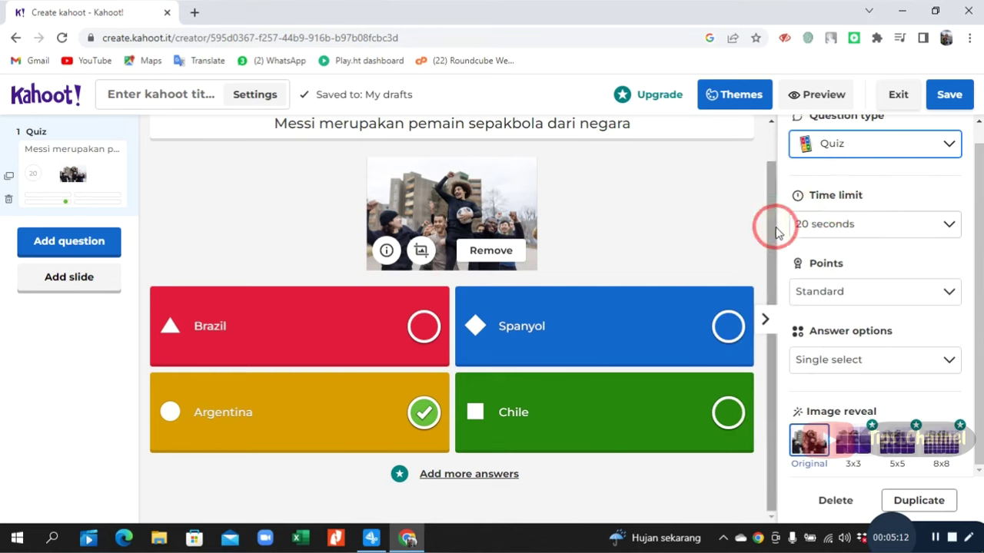
# Set the Messi question's time limit to 10 seconds and review the points and answer options, keeping Standard and Single select
pyautogui.click(935, 225)
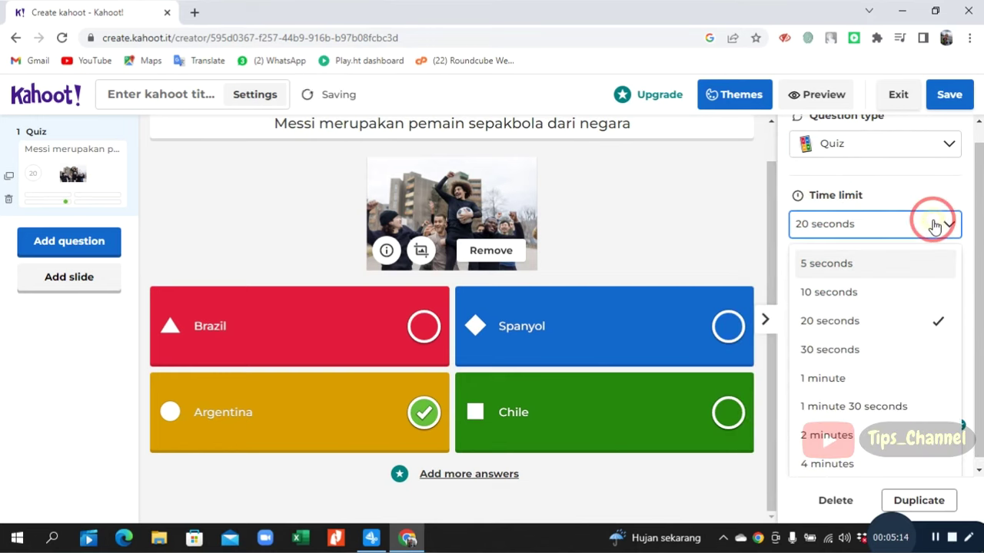
pyautogui.click(856, 293)
pyautogui.click(943, 300)
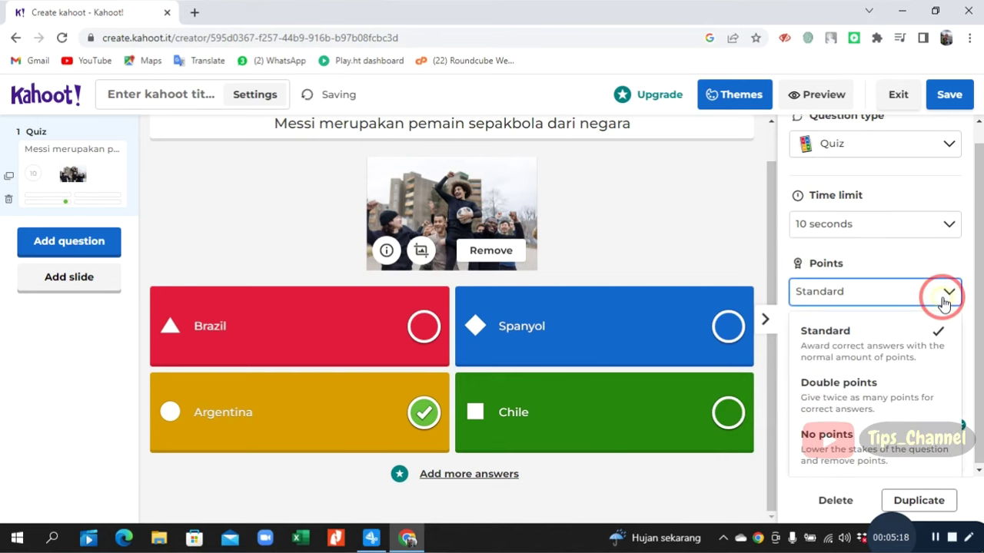
pyautogui.click(944, 300)
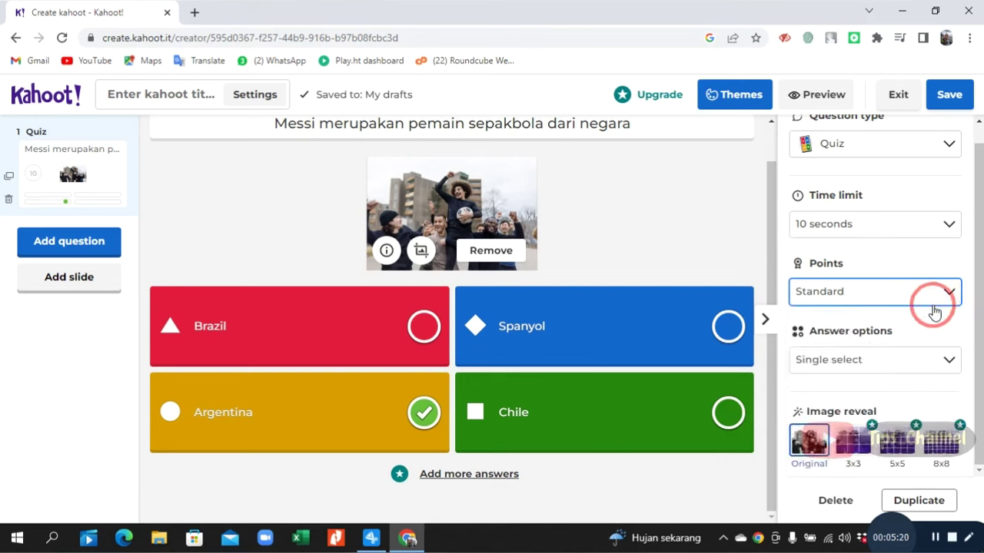
pyautogui.click(926, 365)
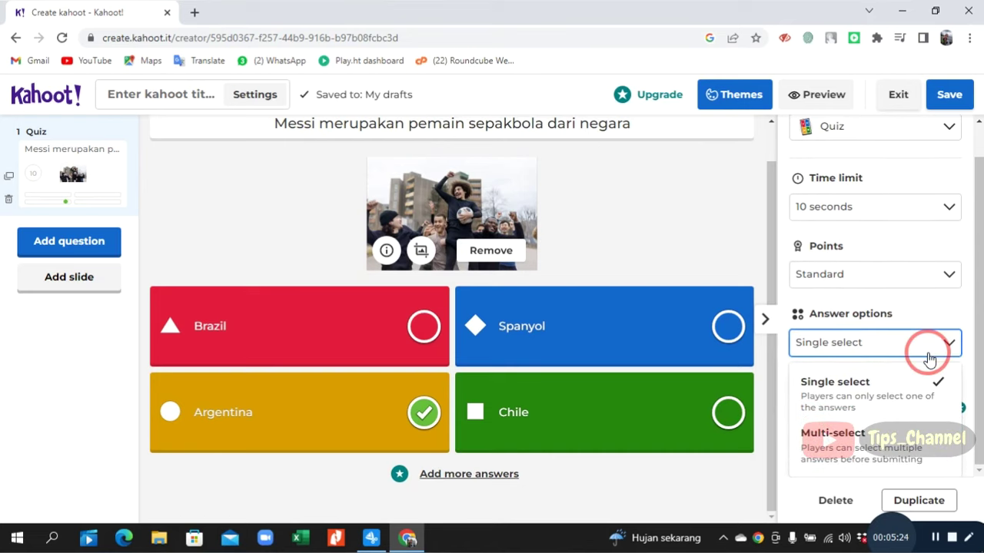
pyautogui.click(931, 347)
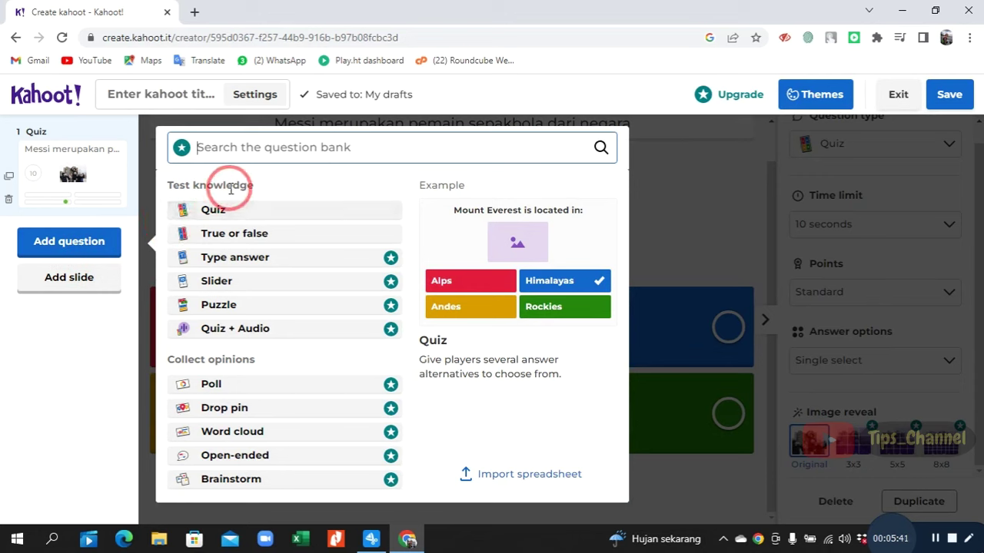
# Add a true-or-false question as the second question of the quiz
pyautogui.click(234, 239)
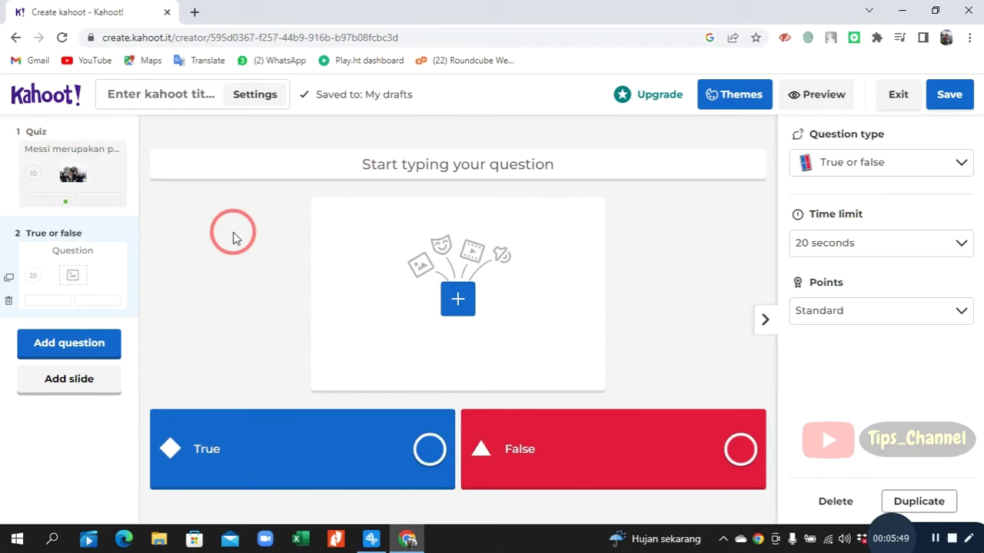
# Browse the suggested Getty images for the true-or-false question and close the media library without choosing one
pyautogui.click(454, 298)
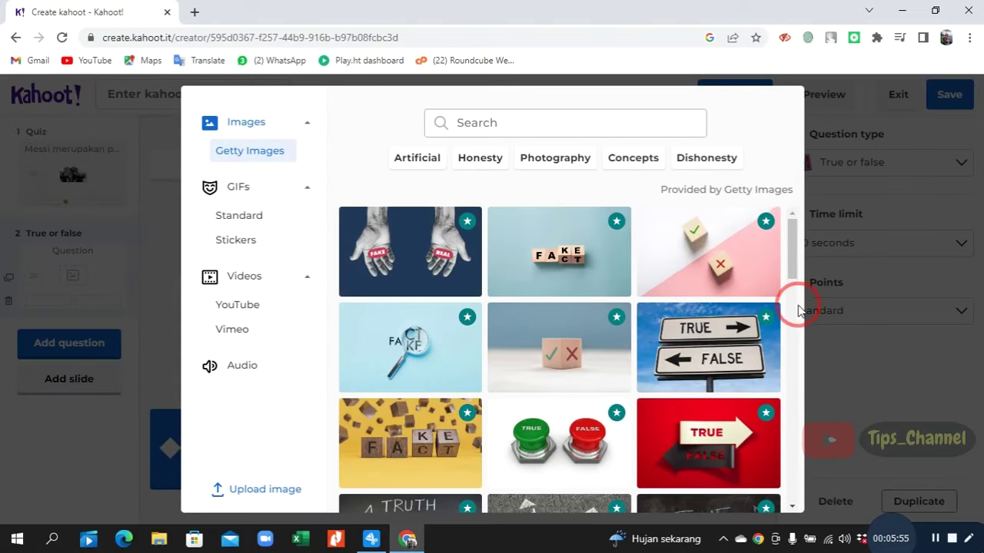
pyautogui.scroll(-2, 794, 320)
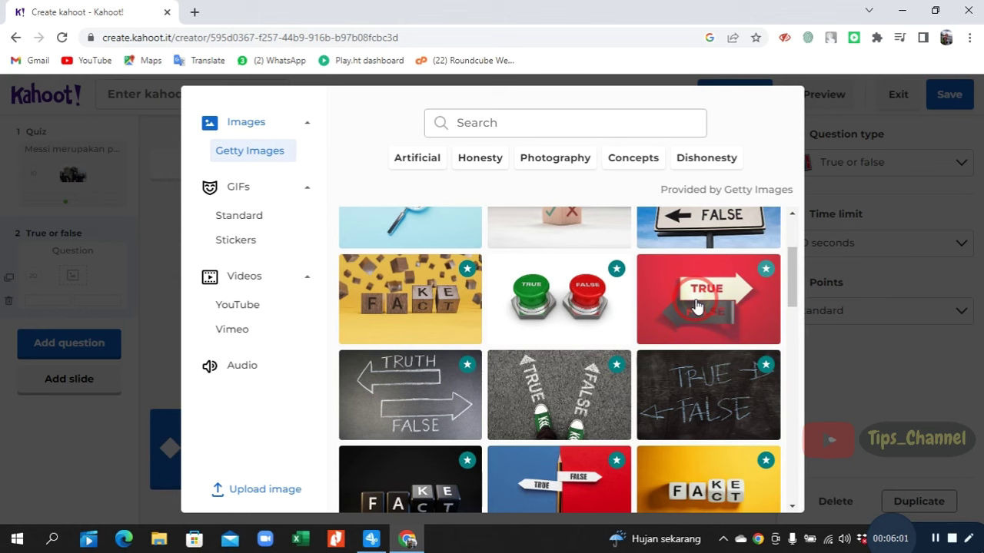
pyautogui.scroll(2, 696, 306)
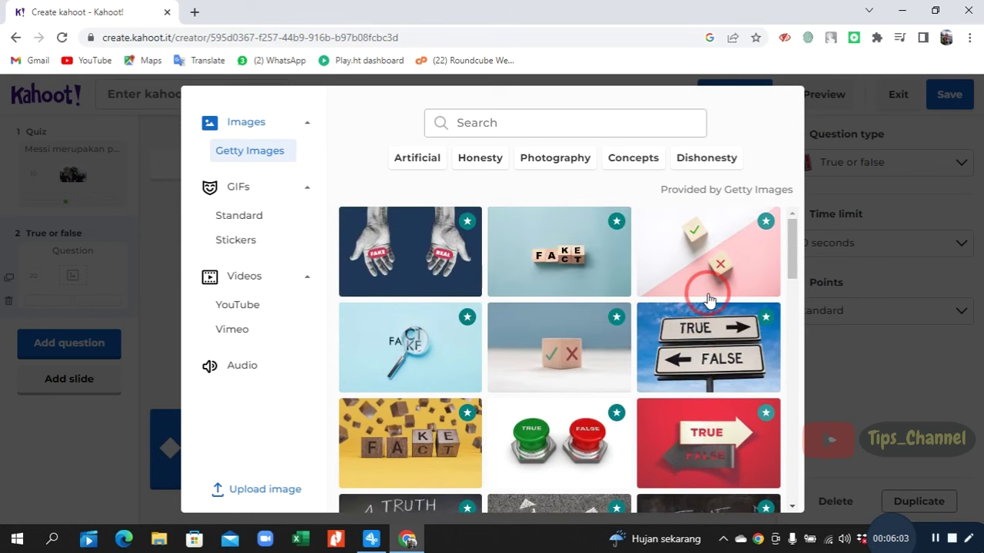
pyautogui.scroll(-5, 708, 300)
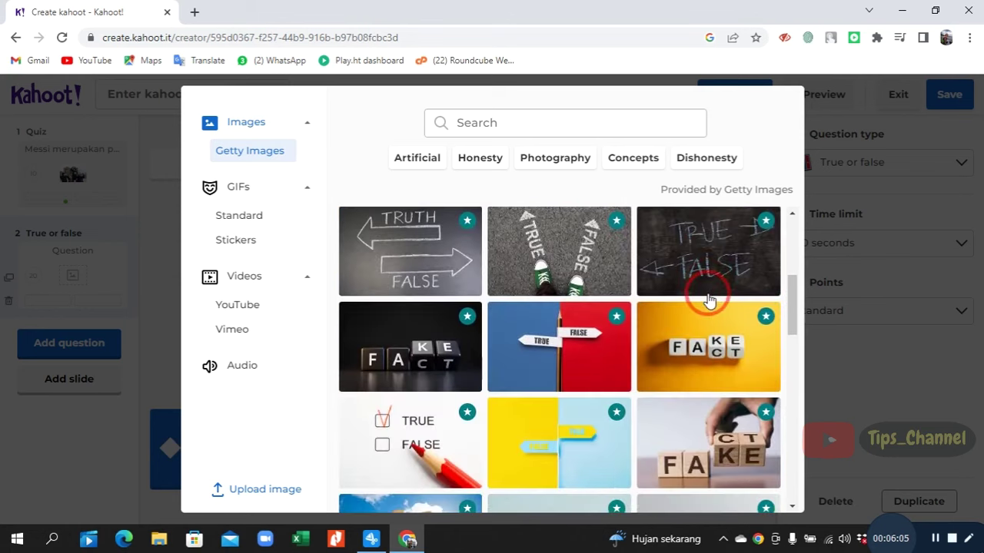
pyautogui.scroll(-2, 707, 300)
pyautogui.scroll(-6, 708, 299)
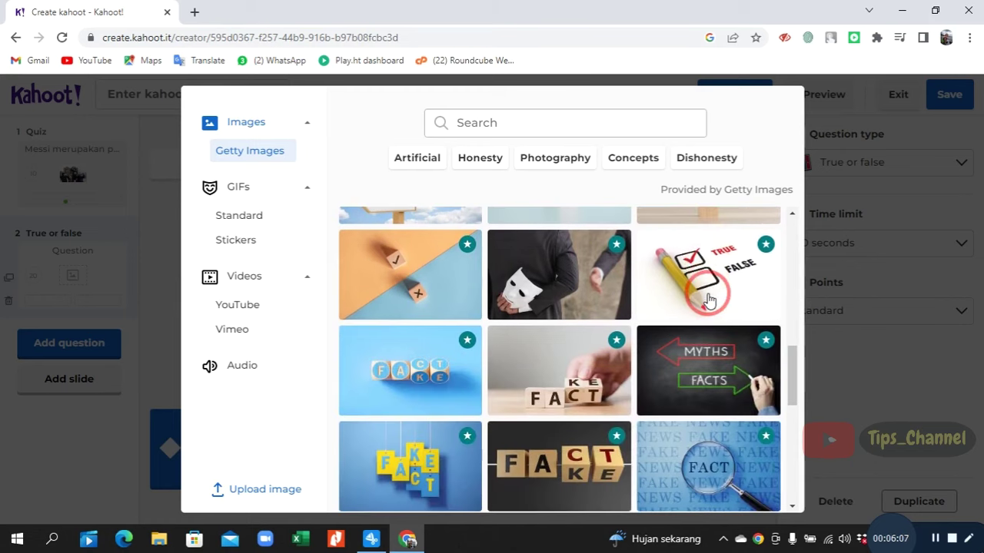
pyautogui.scroll(-2, 708, 300)
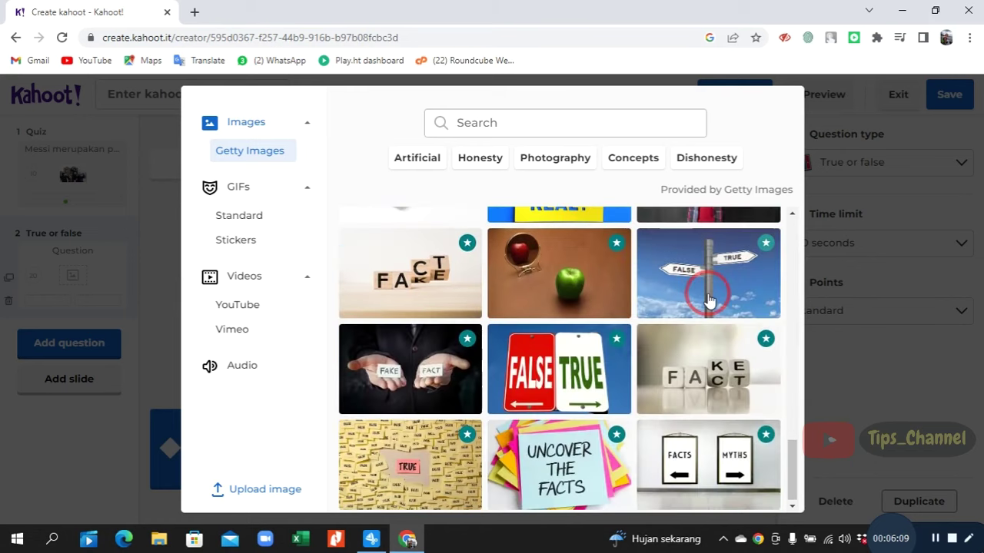
pyautogui.scroll(10, 708, 300)
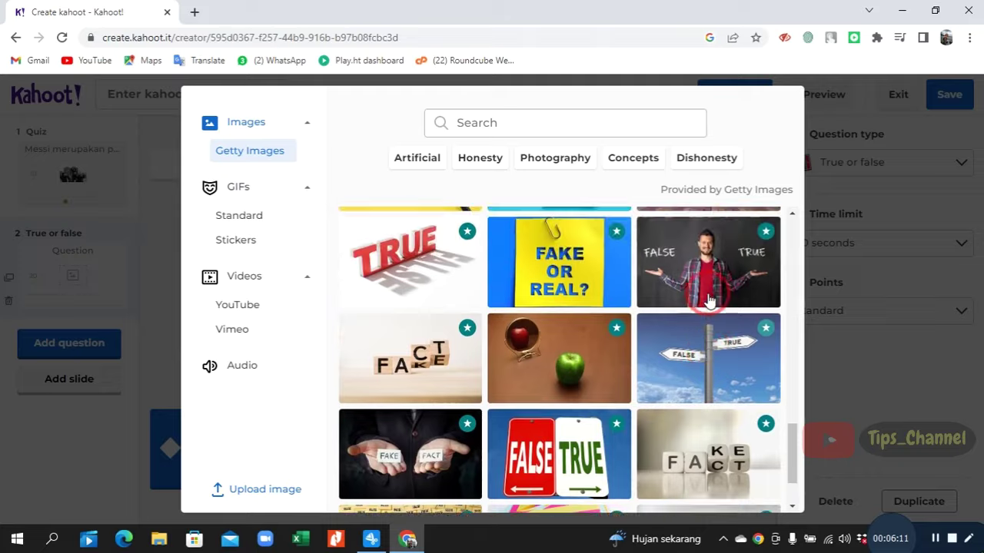
pyautogui.scroll(3, 707, 300)
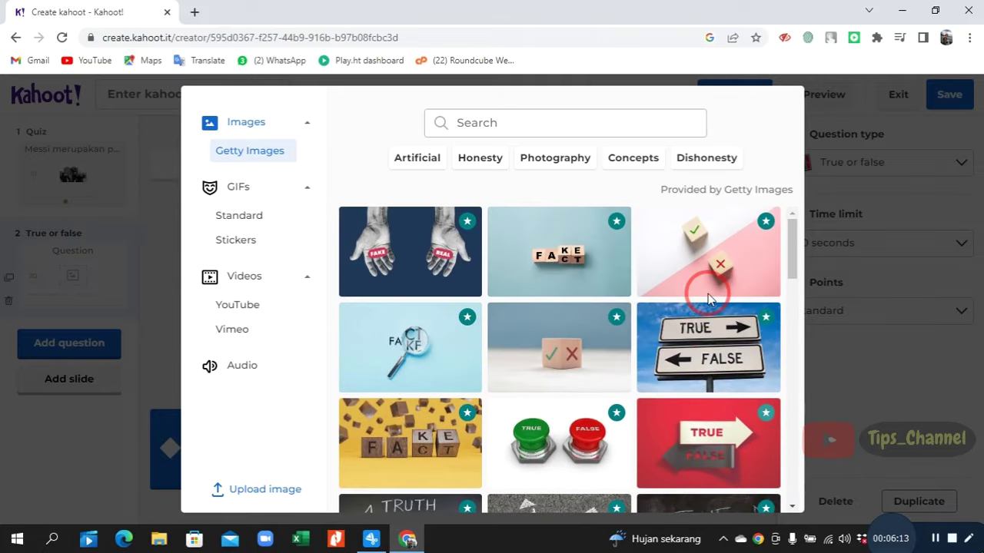
pyautogui.click(163, 372)
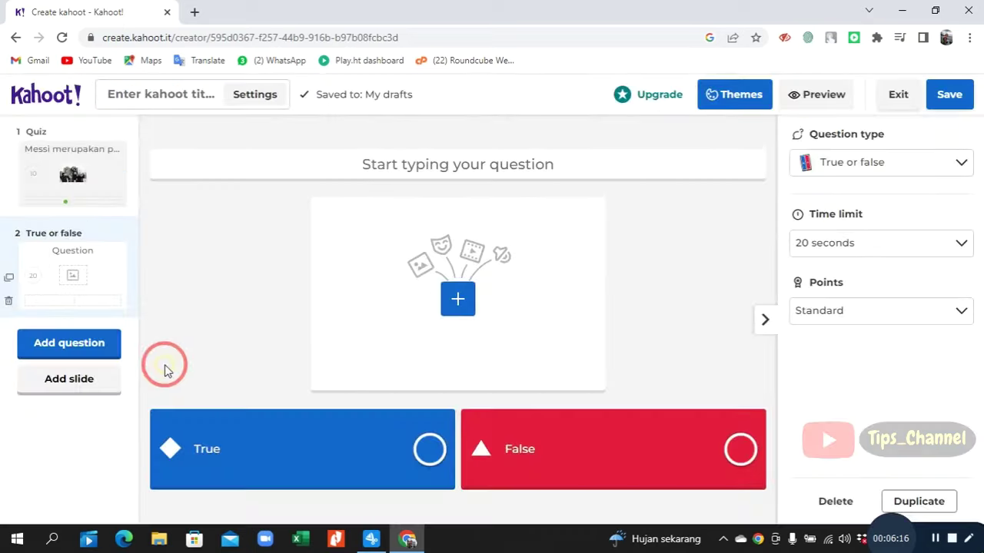
# Enter "Kolombia merupakan negara yang berada di benua Eropa" as the true-or-false question's text
pyautogui.click(456, 162)
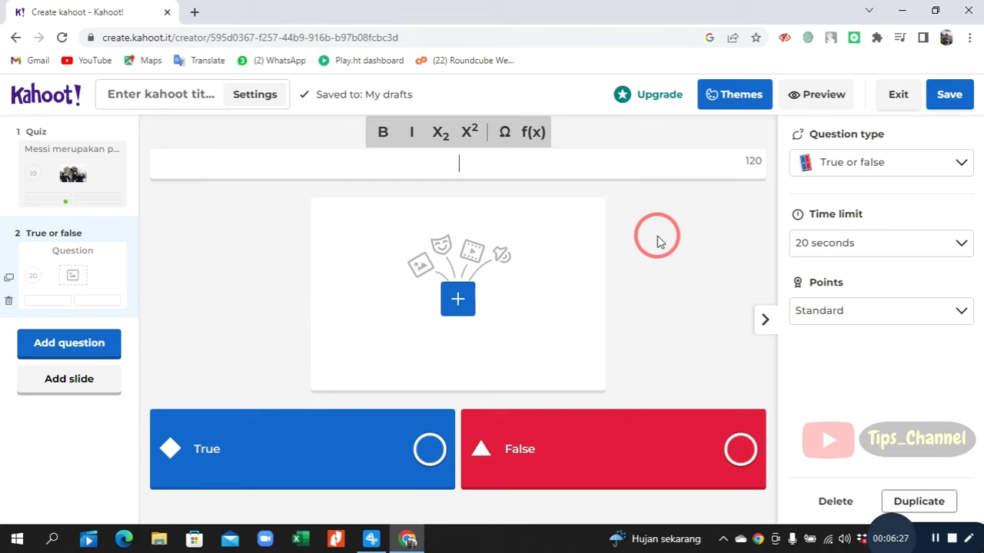
pyautogui.write('Ko')
pyautogui.write('lomi')
pyautogui.write('ia')
pyautogui.write(' merupaka')
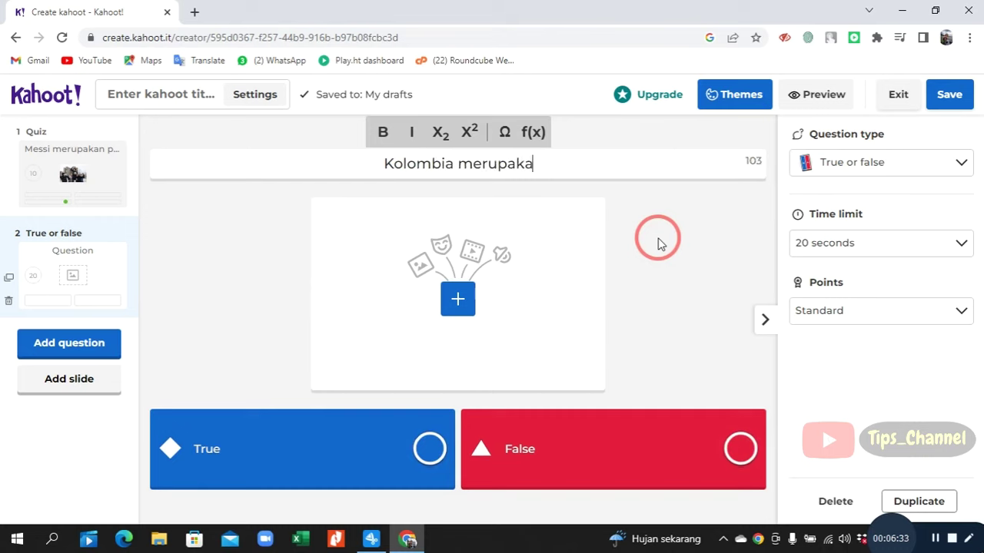
pyautogui.write('n negara')
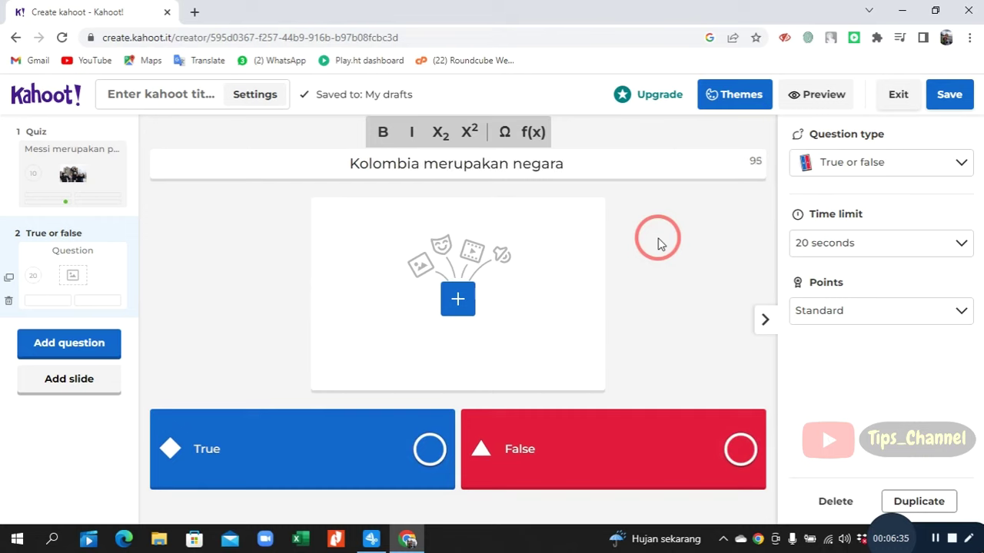
pyautogui.write(' yang b')
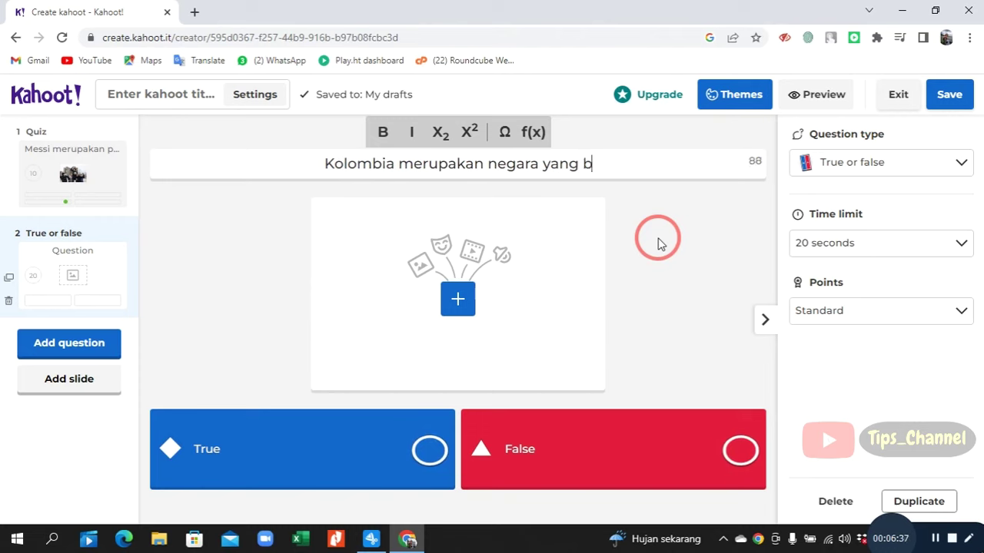
pyautogui.write('erada di b')
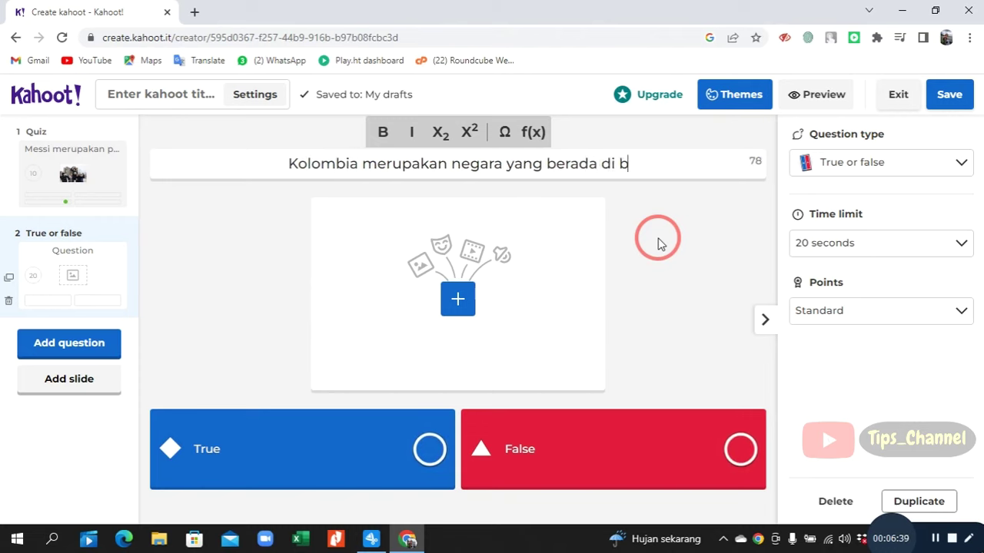
pyautogui.write('enua')
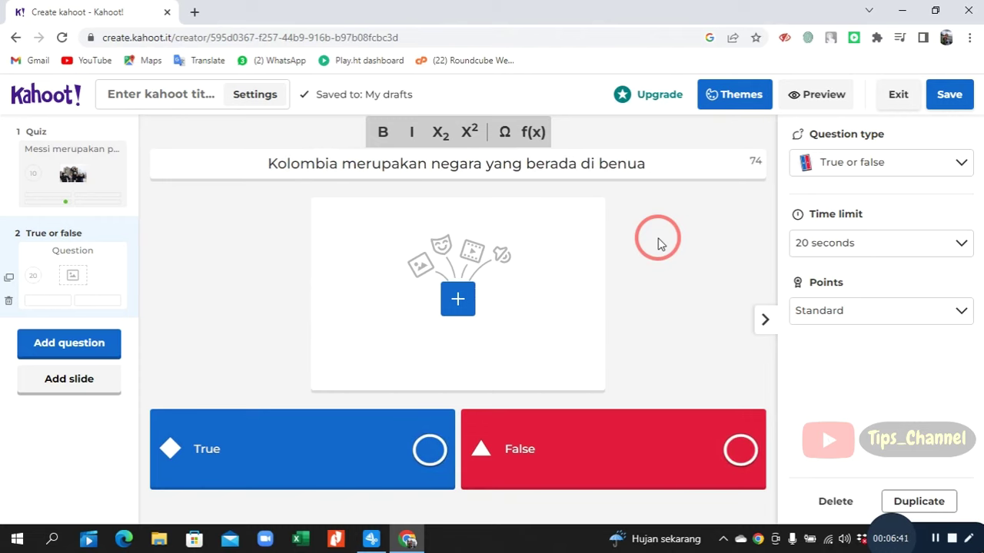
pyautogui.write(' Eropa')
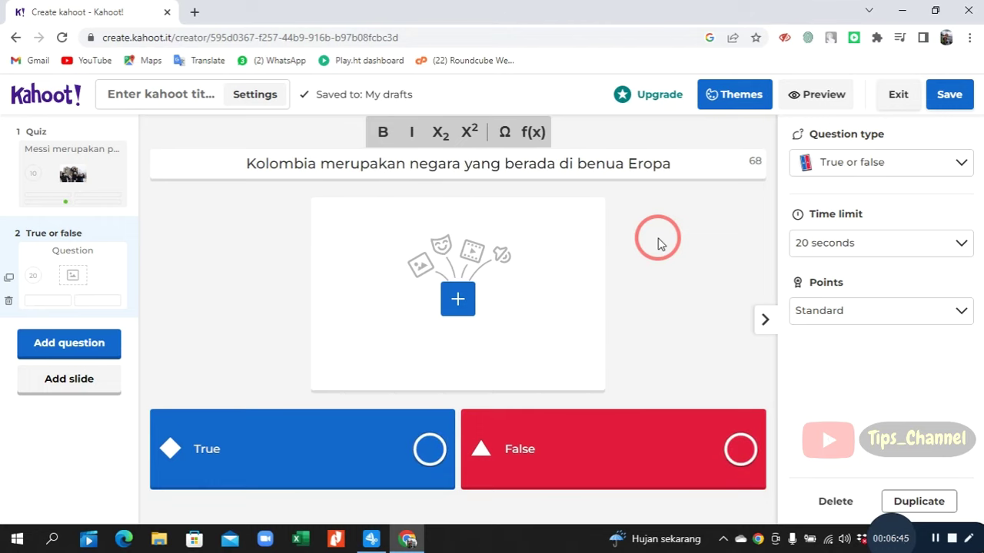
# Mark False as the correct answer and set this question's time limit to 10 seconds, keeping Standard points
pyautogui.click(740, 450)
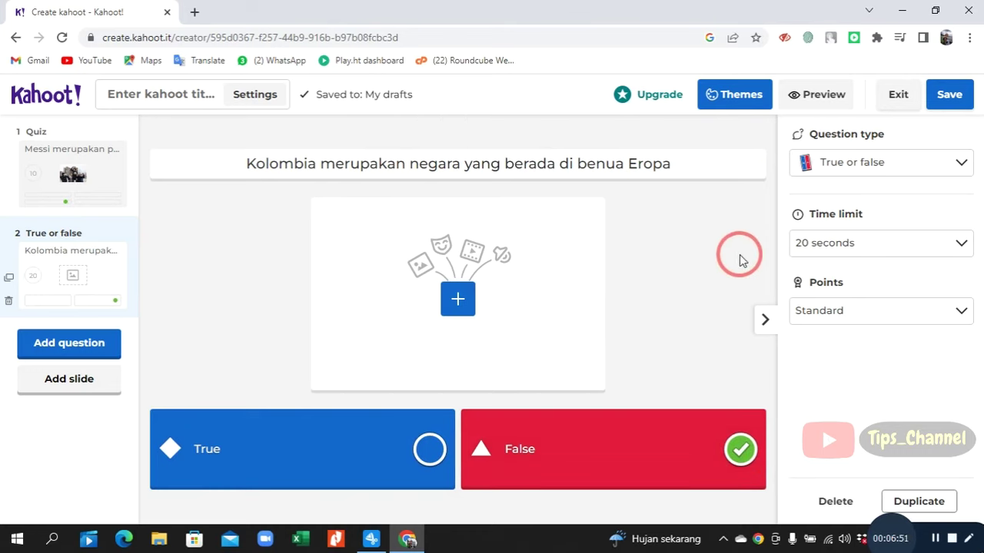
pyautogui.click(925, 253)
pyautogui.click(880, 311)
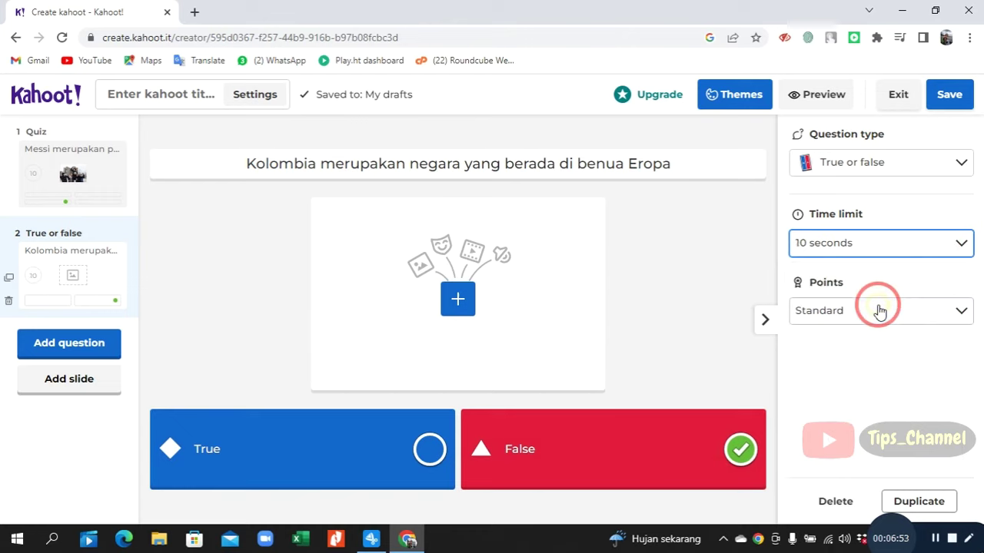
pyautogui.click(219, 267)
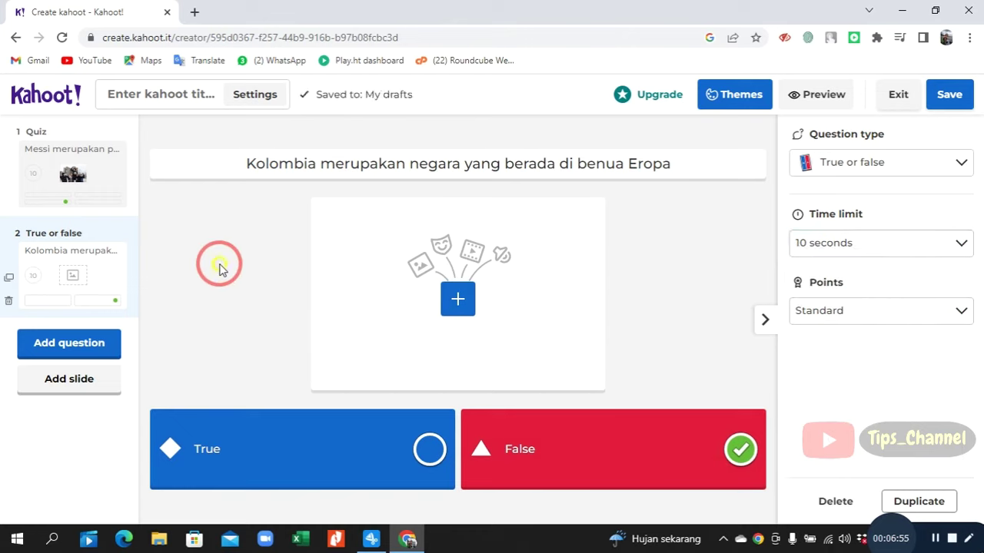
# Add a Quiz-type multiple-choice question as the third question
pyautogui.click(74, 348)
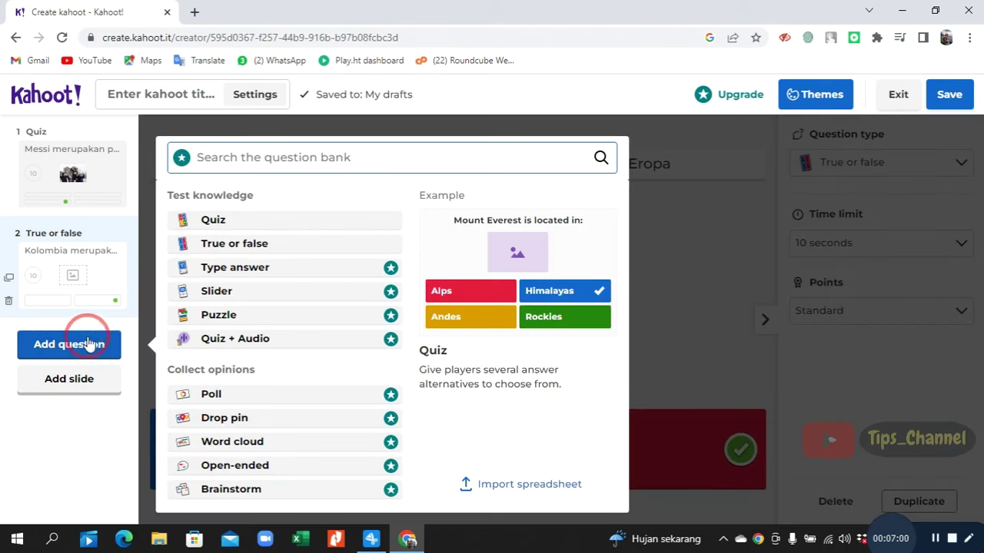
pyautogui.click(329, 220)
pyautogui.click(329, 220)
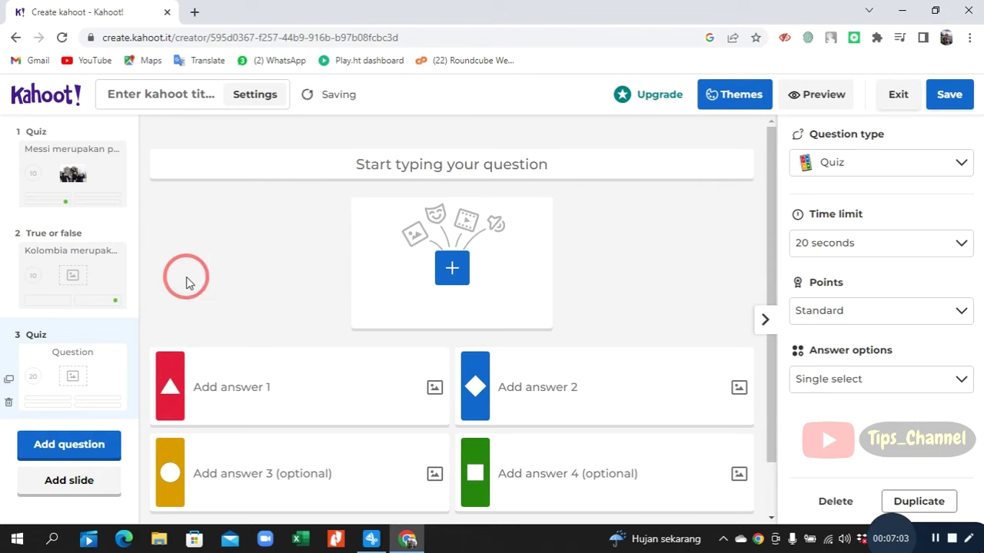
# Enter "Ibukota negara Thailand adalah" as the third question's text
pyautogui.click(454, 164)
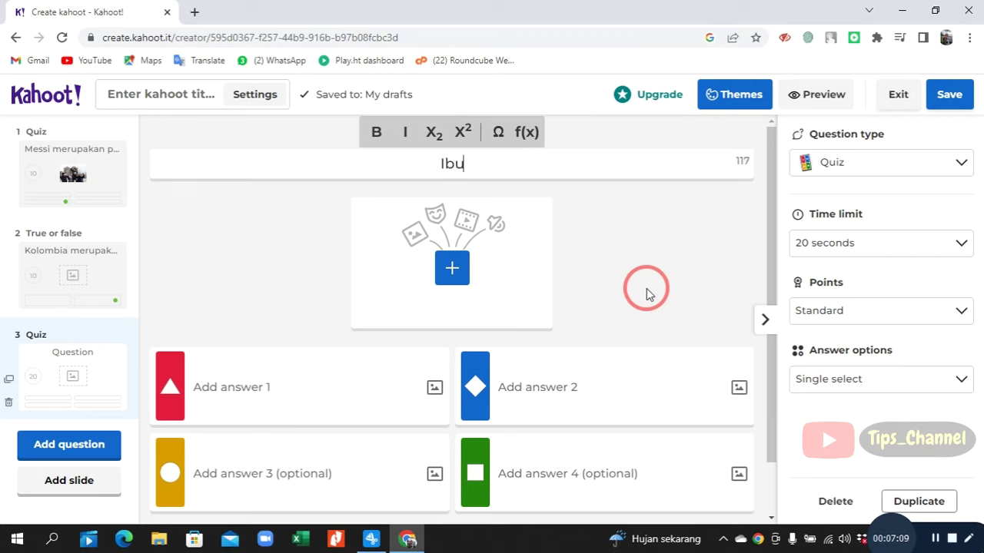
pyautogui.write('Ibukota N')
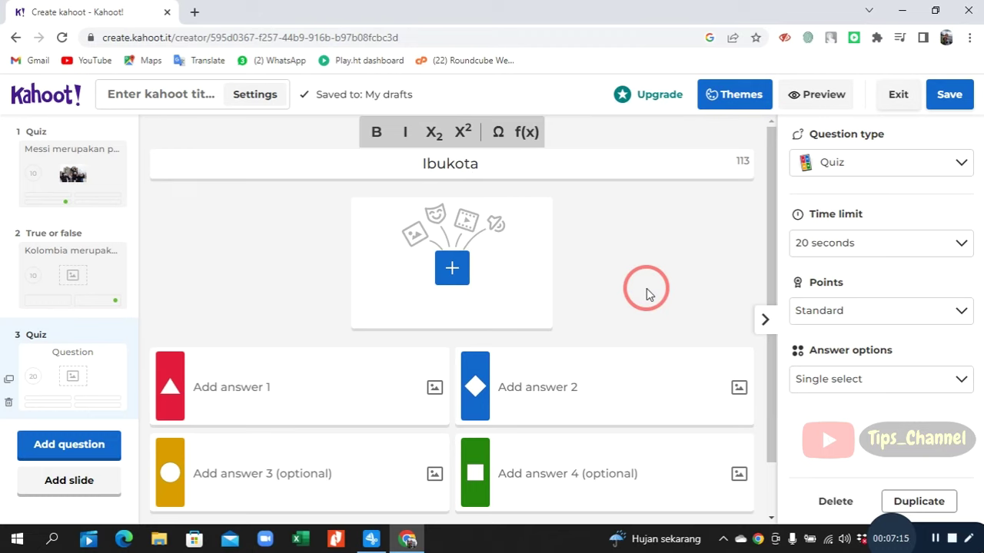
pyautogui.write('egara')
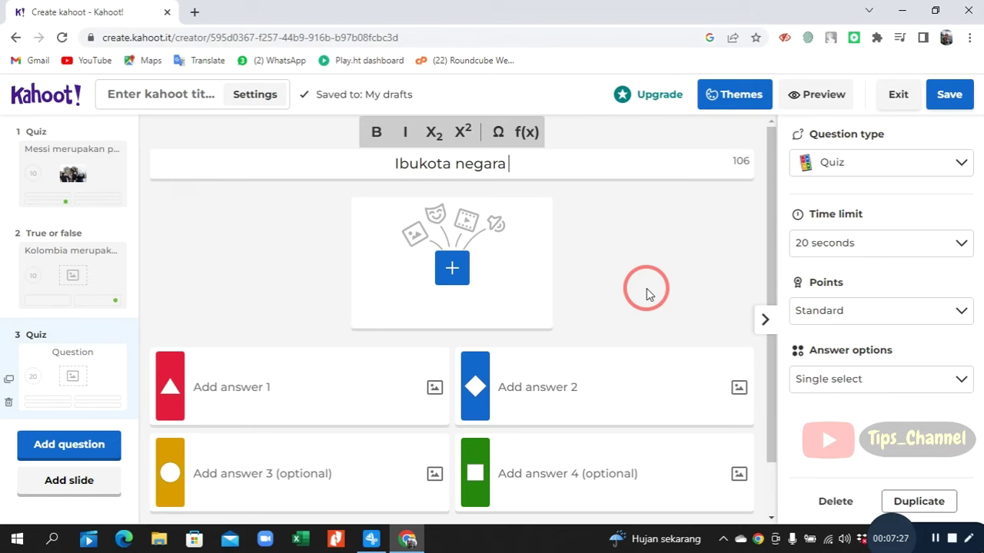
pyautogui.write('Thailand')
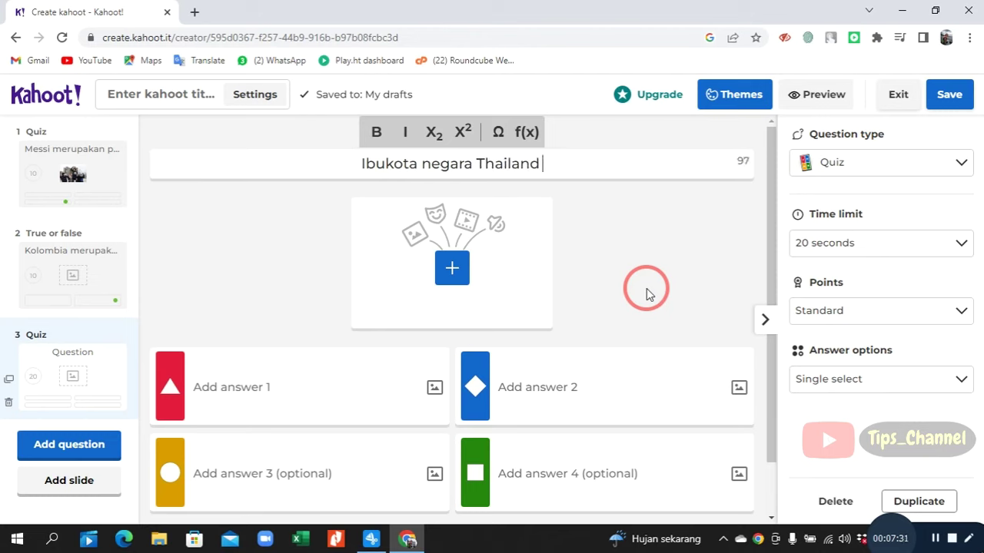
pyautogui.write(' adalah')
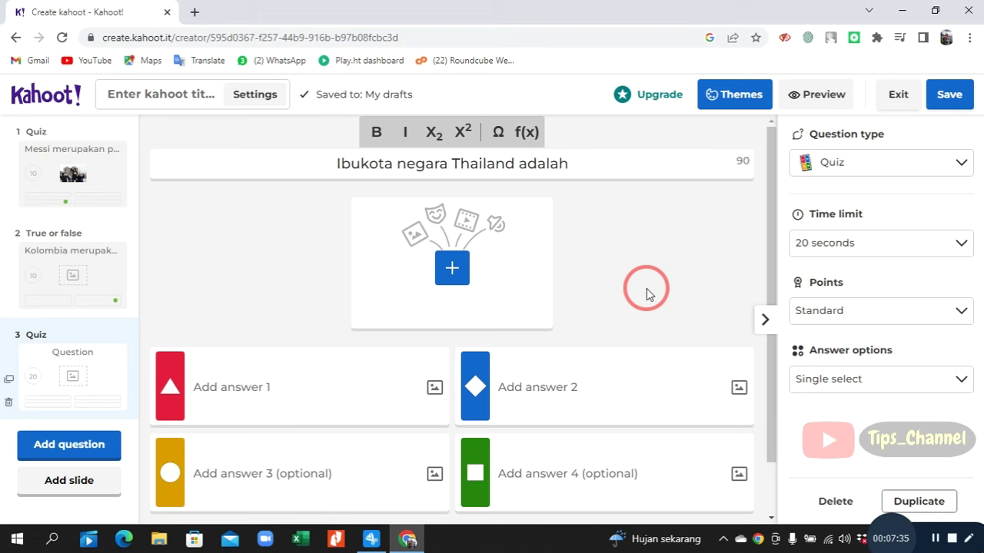
# Enter Manila, Bangkok, Lima and Praha as the third question's four answers and mark Bangkok as the correct one
pyautogui.click(246, 401)
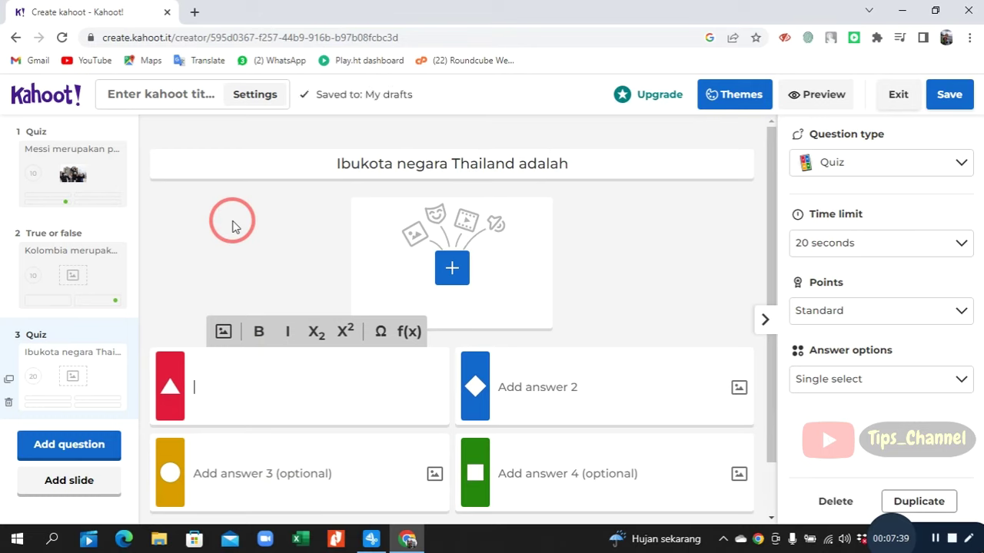
pyautogui.write('Mani')
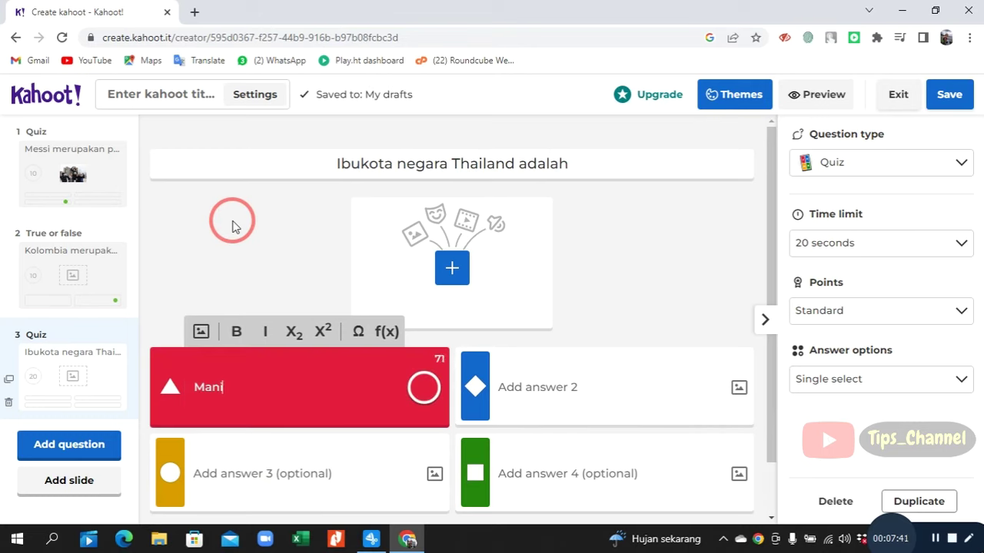
pyautogui.write('la')
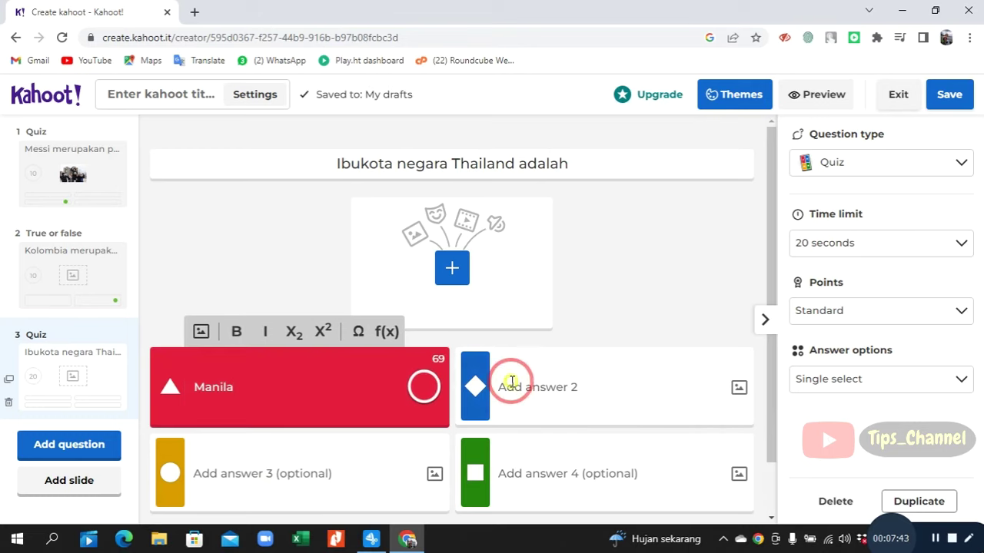
pyautogui.click(577, 393)
pyautogui.write('Bangkok')
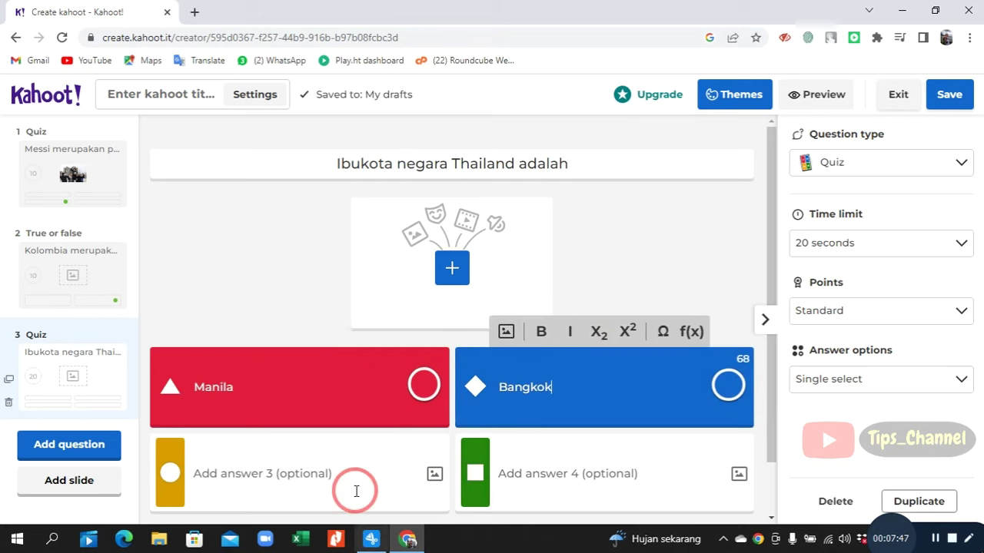
pyautogui.click(330, 475)
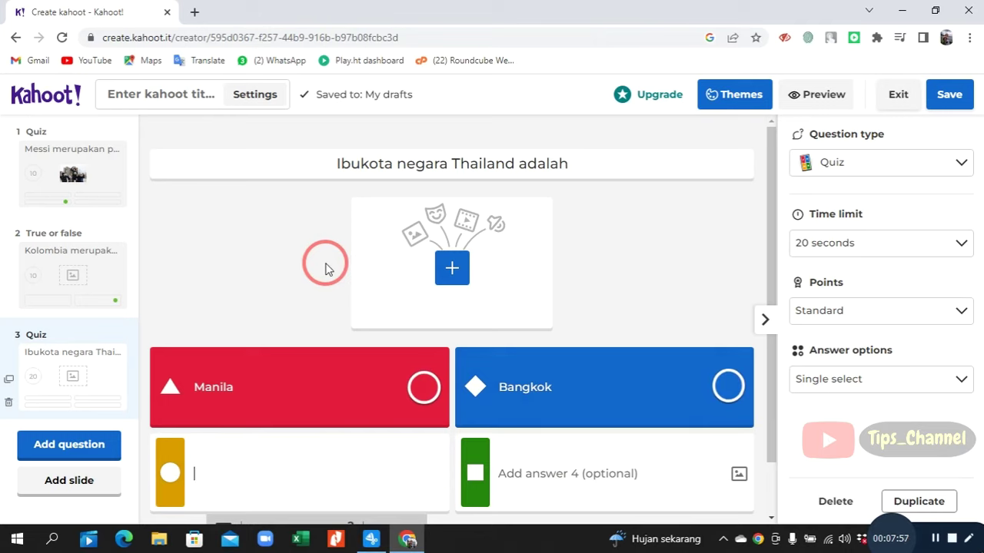
pyautogui.write('Lima')
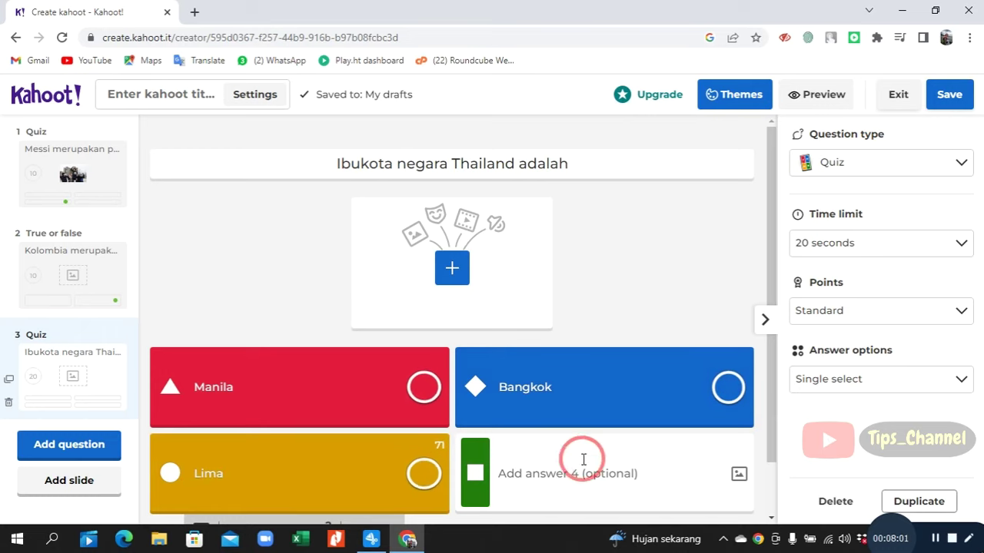
pyautogui.click(534, 482)
pyautogui.click(305, 298)
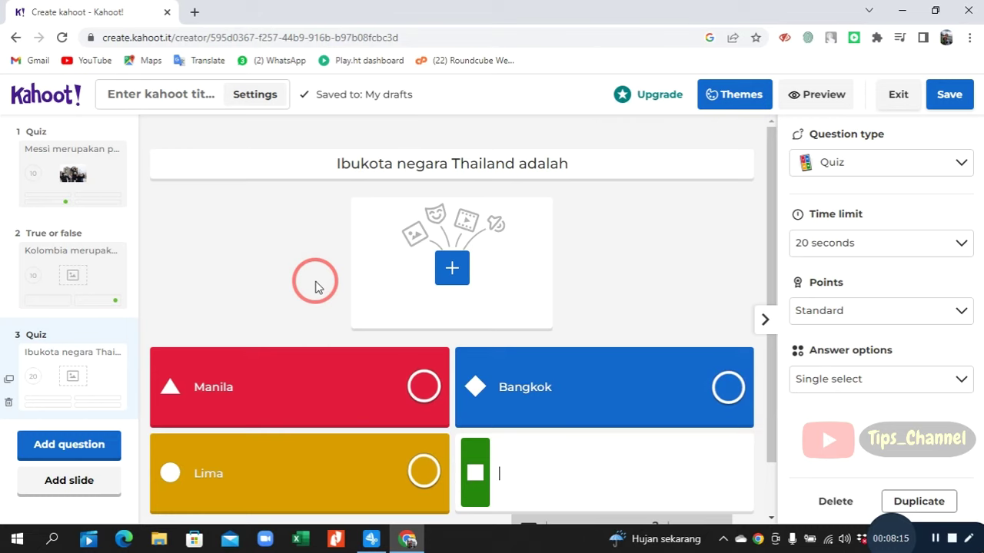
pyautogui.write('Praha')
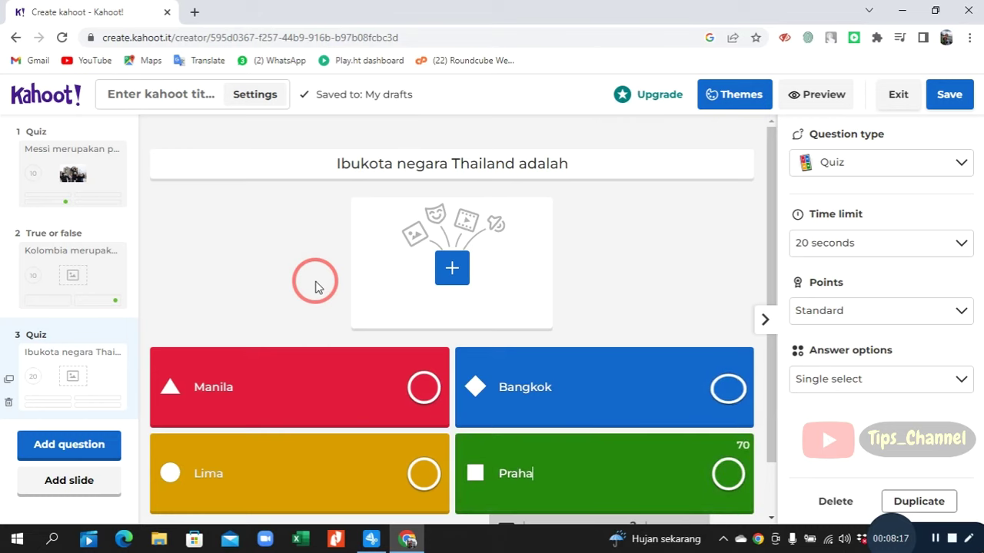
pyautogui.click(722, 388)
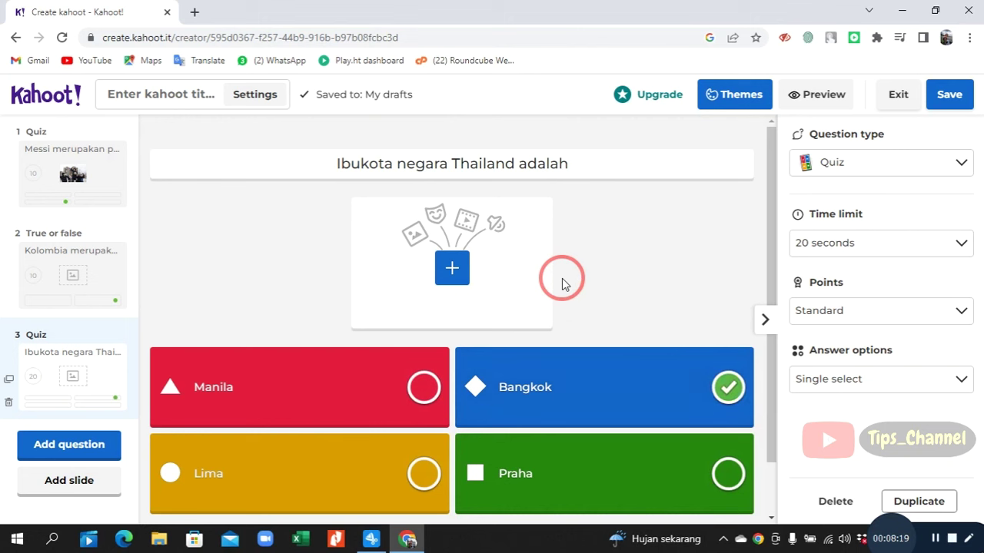
# Browse the suggested Getty Images for the third question's media, including the City category, and leave without inserting one
pyautogui.click(454, 267)
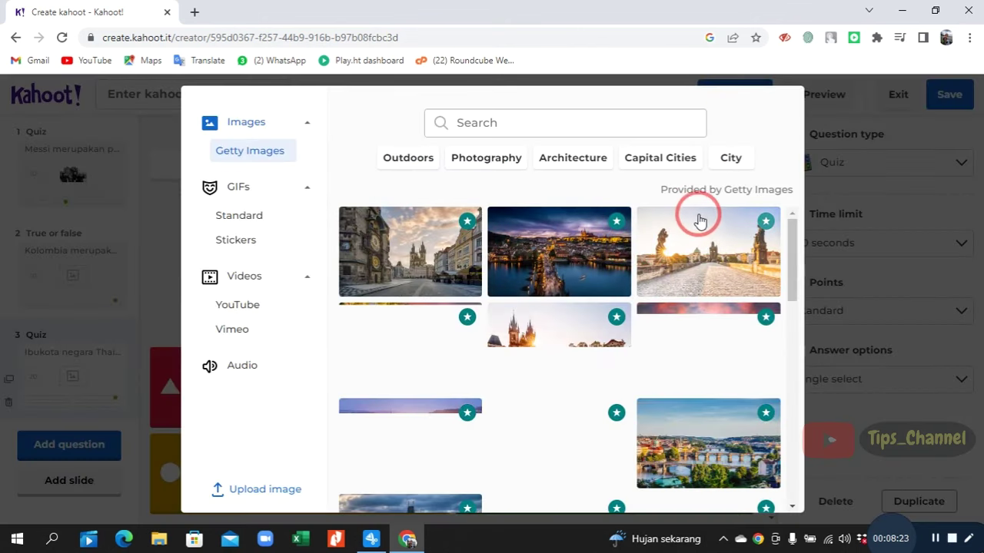
pyautogui.scroll(-1, 694, 254)
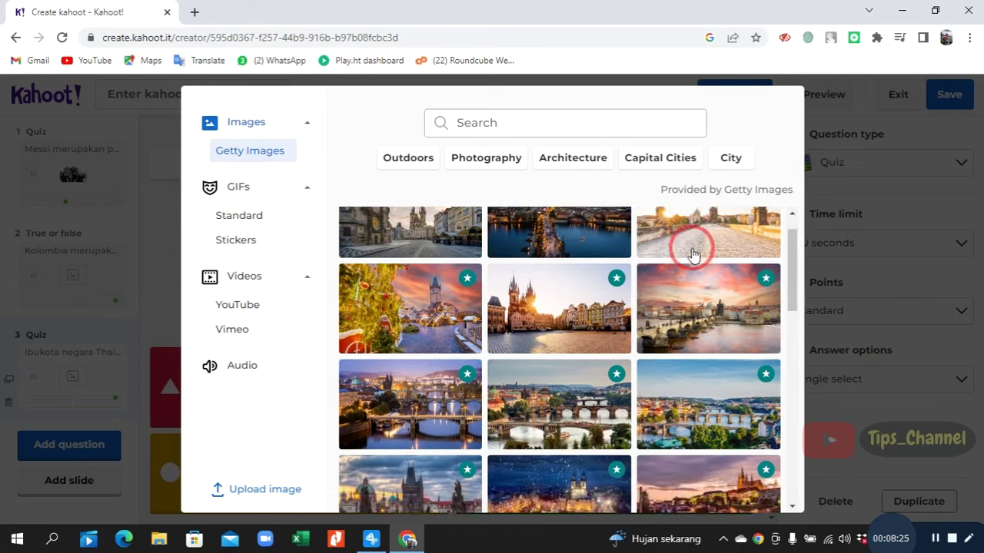
pyautogui.scroll(-8, 694, 254)
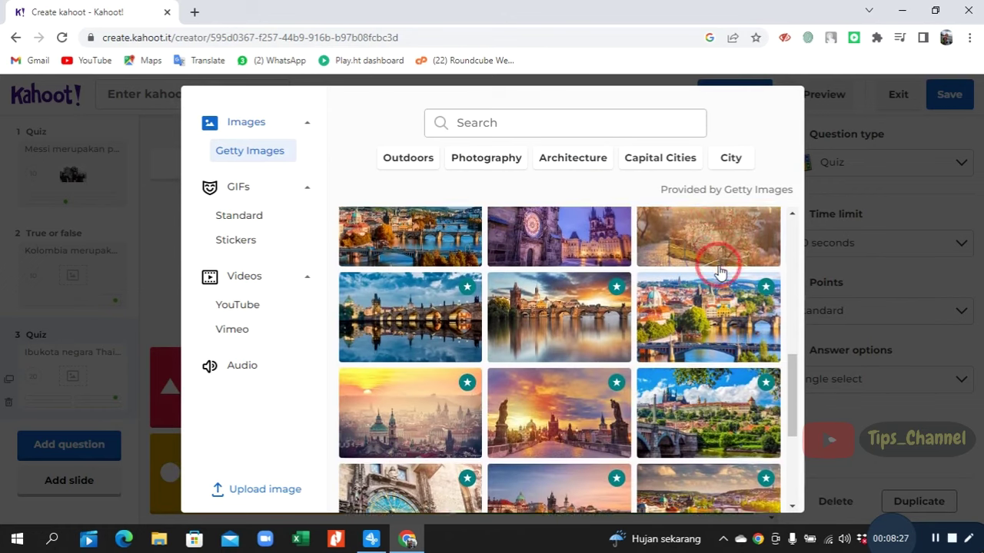
pyautogui.scroll(-3, 721, 273)
pyautogui.scroll(-1, 727, 249)
pyautogui.scroll(5, 727, 249)
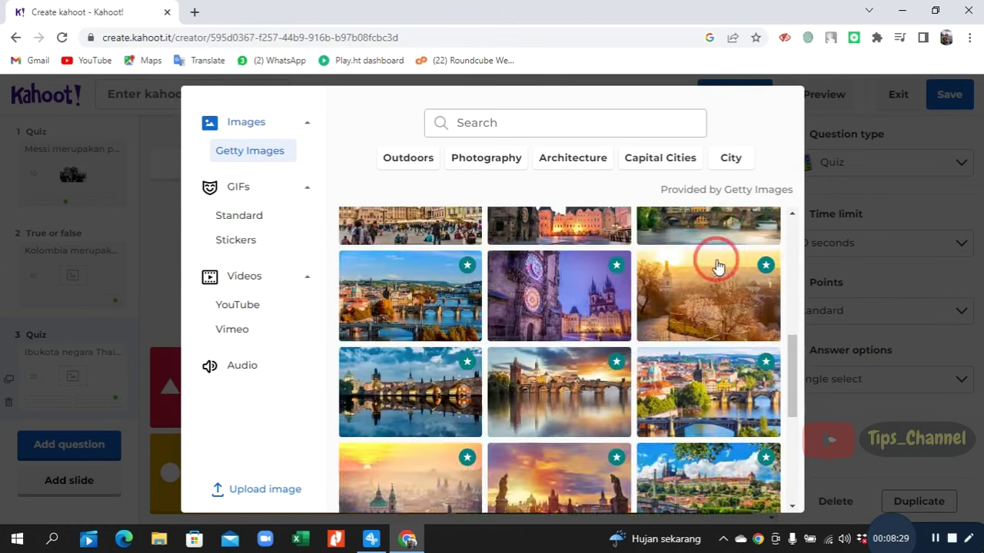
pyautogui.scroll(5, 710, 258)
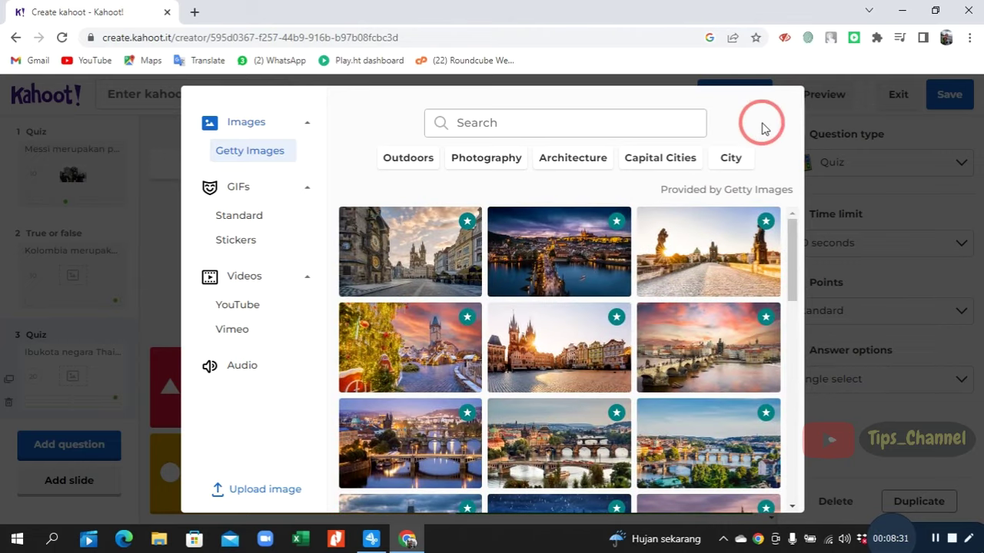
pyautogui.click(730, 159)
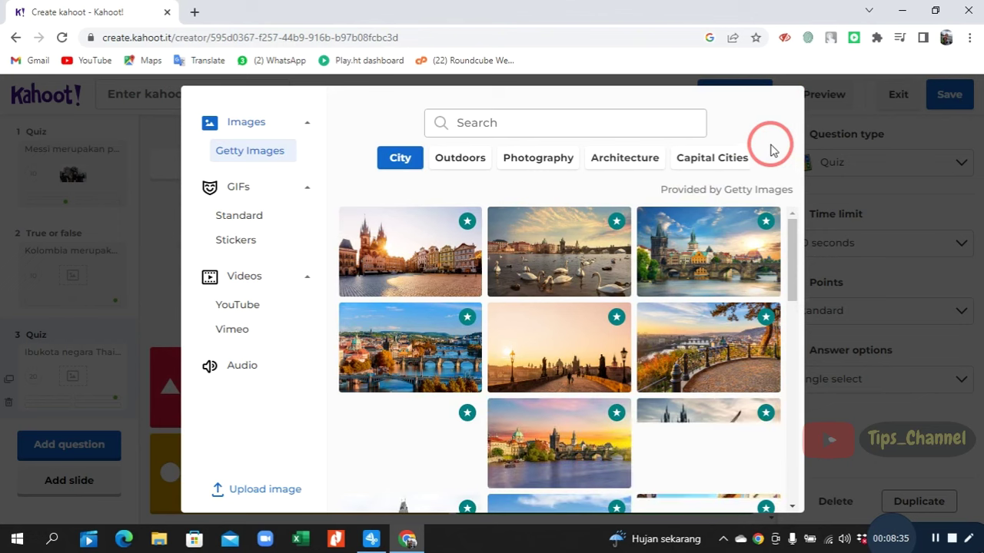
pyautogui.scroll(-10, 676, 285)
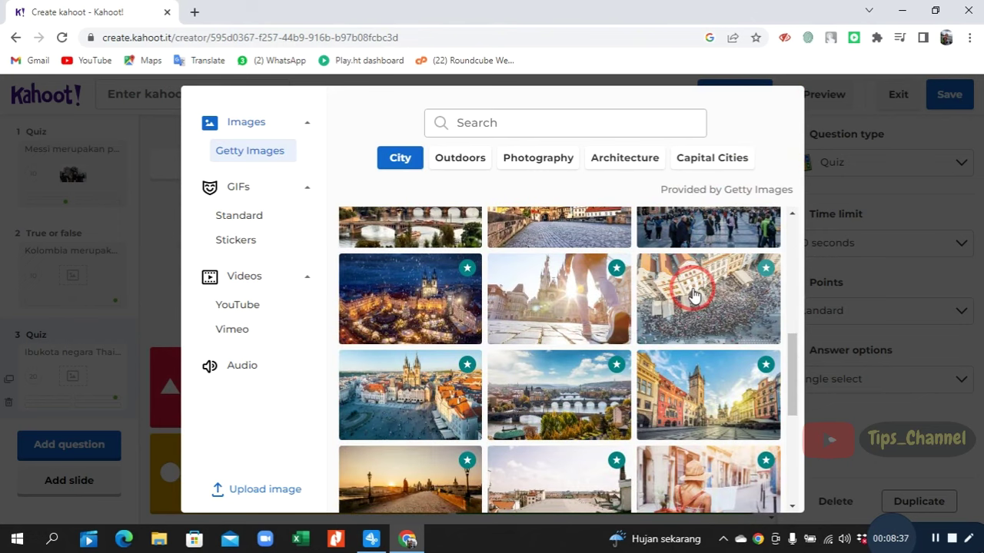
pyautogui.scroll(-5, 693, 295)
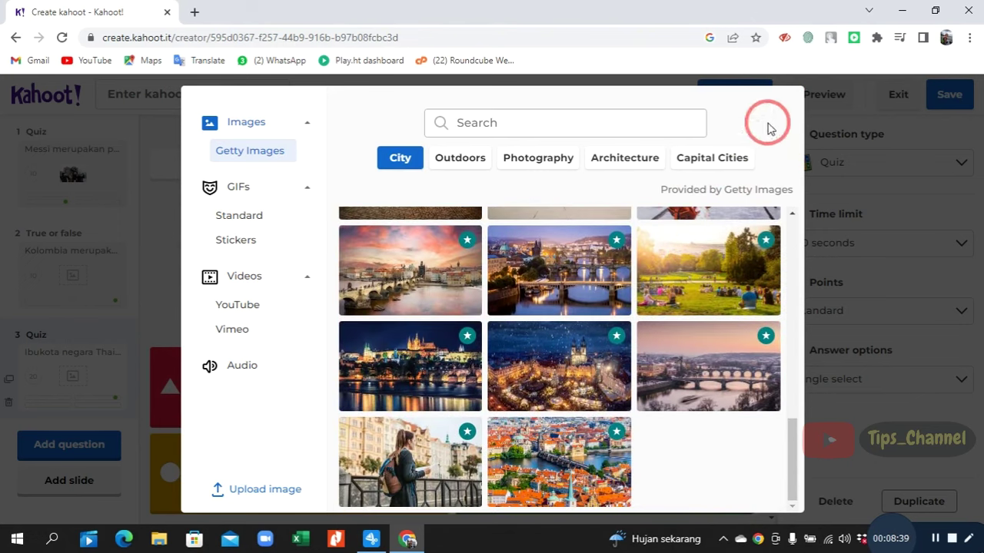
pyautogui.click(830, 129)
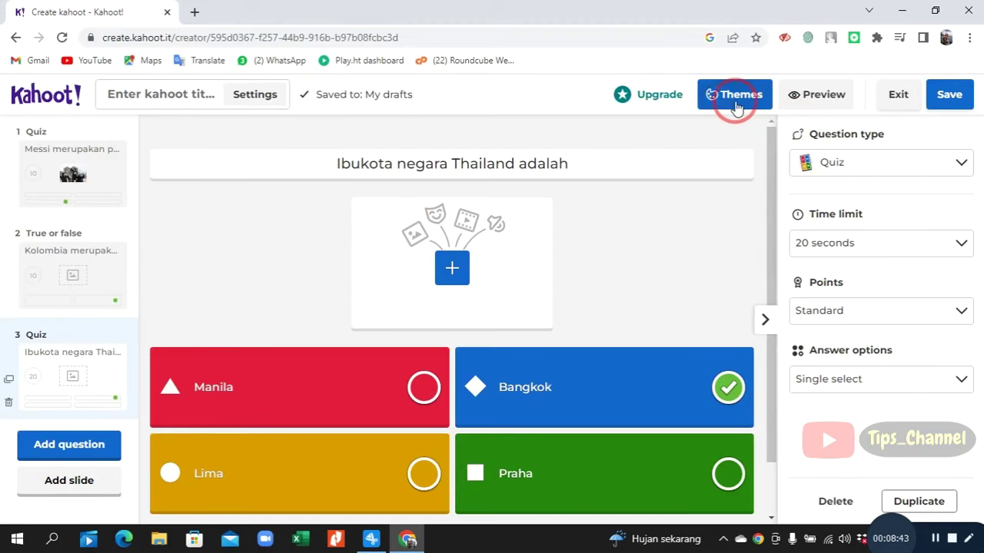
# Set the third question's time limit to 10 seconds
pyautogui.click(964, 250)
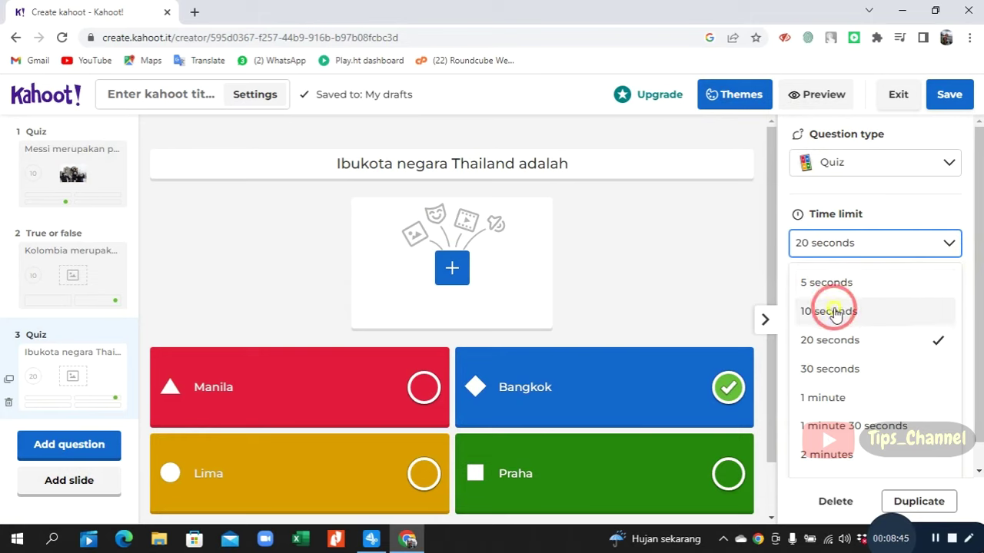
pyautogui.click(836, 313)
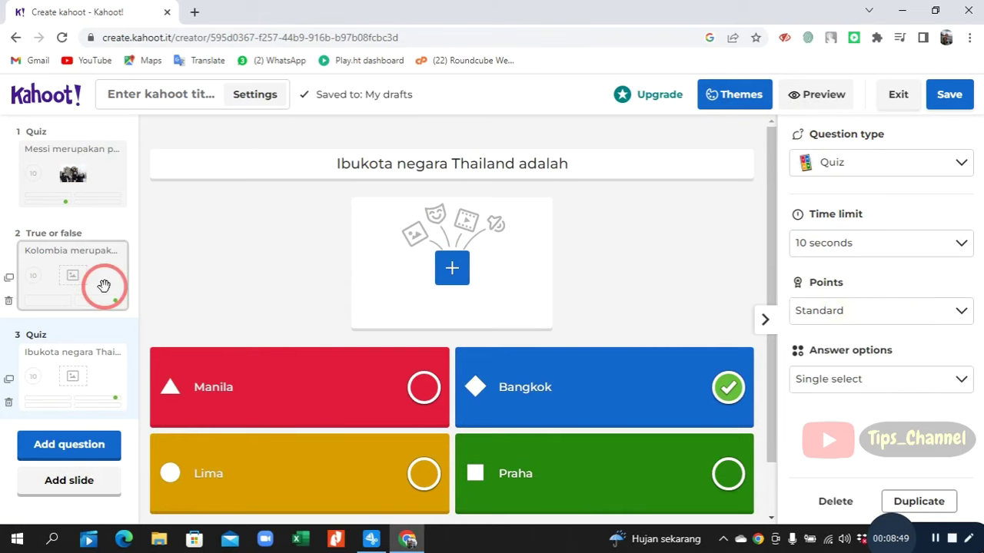
pyautogui.click(59, 451)
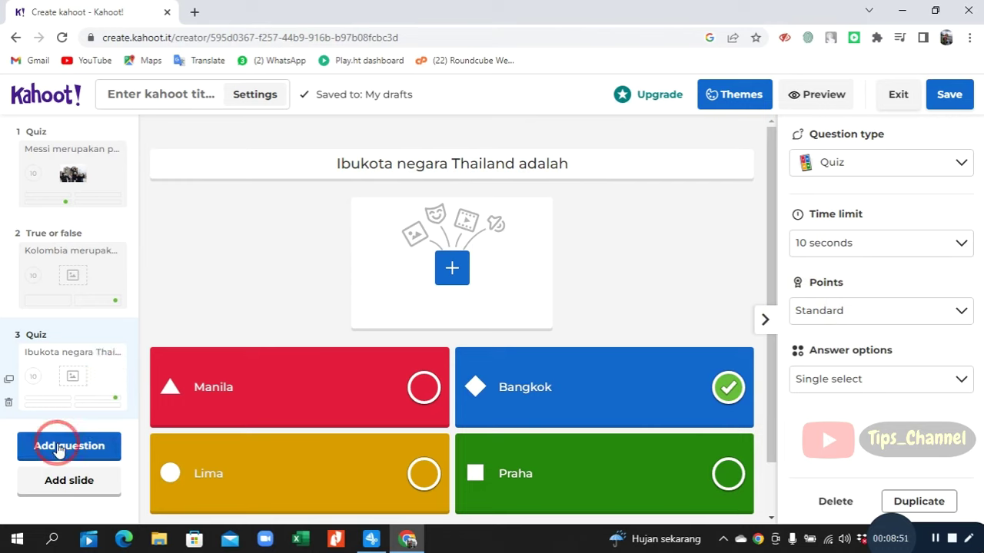
# Apply the free Summer theme to the kahoot and check its look on the second and third questions
pyautogui.click(757, 90)
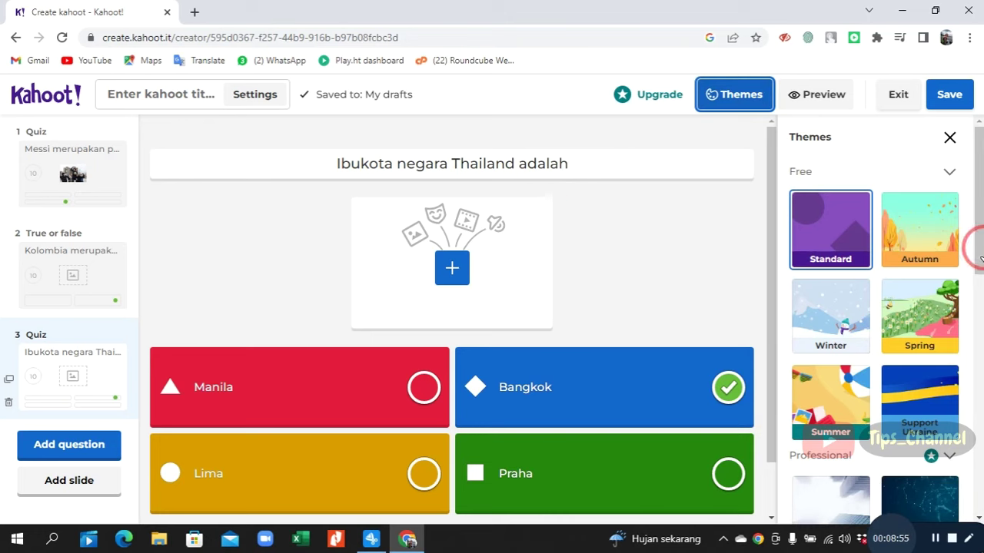
pyautogui.scroll(-2, 952, 229)
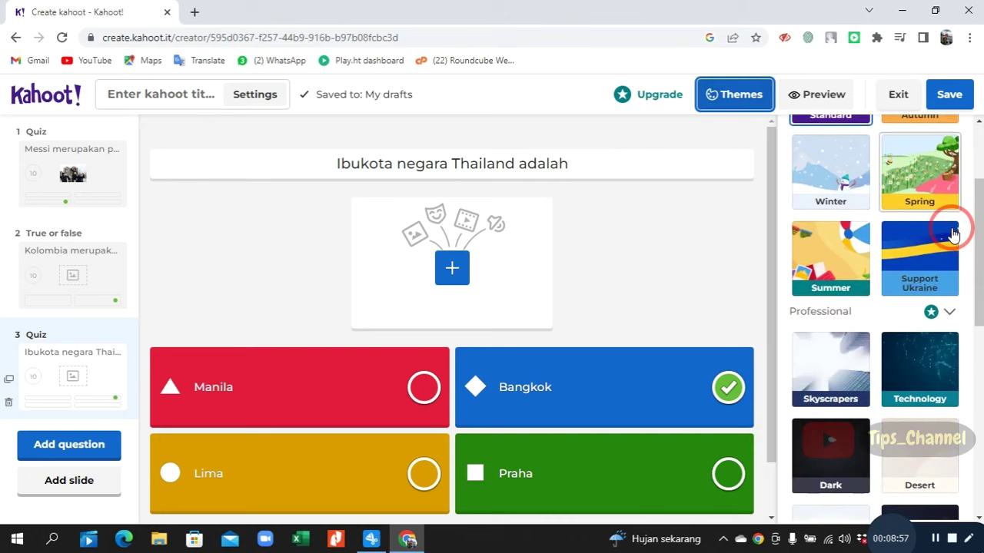
pyautogui.click(816, 235)
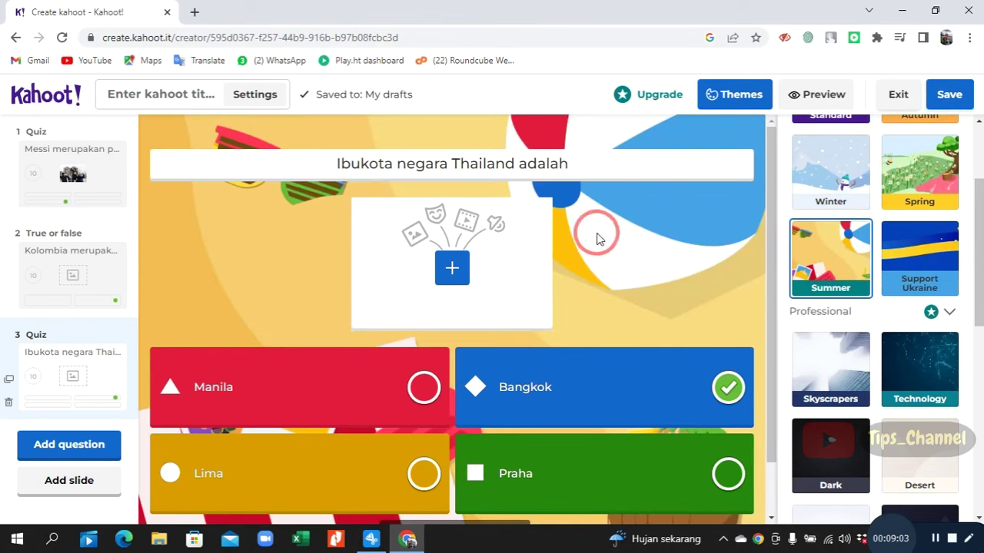
pyautogui.click(69, 266)
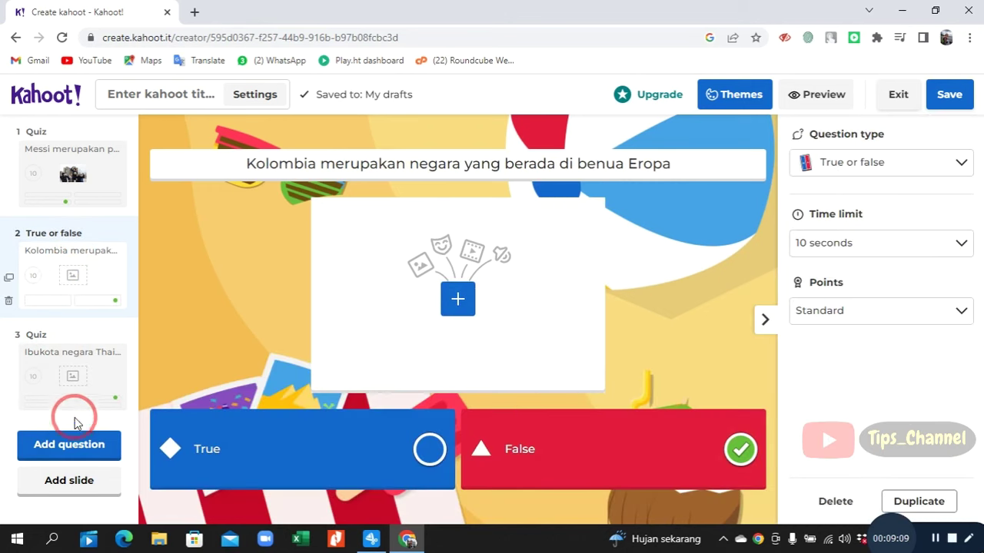
pyautogui.click(70, 383)
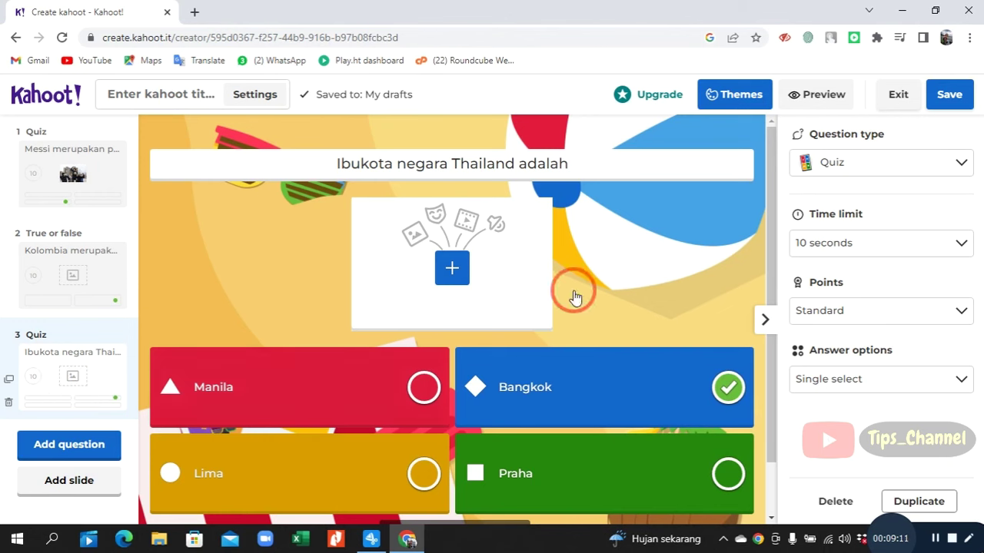
# Add a fourth question of type True or false with the text "Cristiano Ronaldo merupakan pemain sepak bola negara Portugal"
pyautogui.click(79, 453)
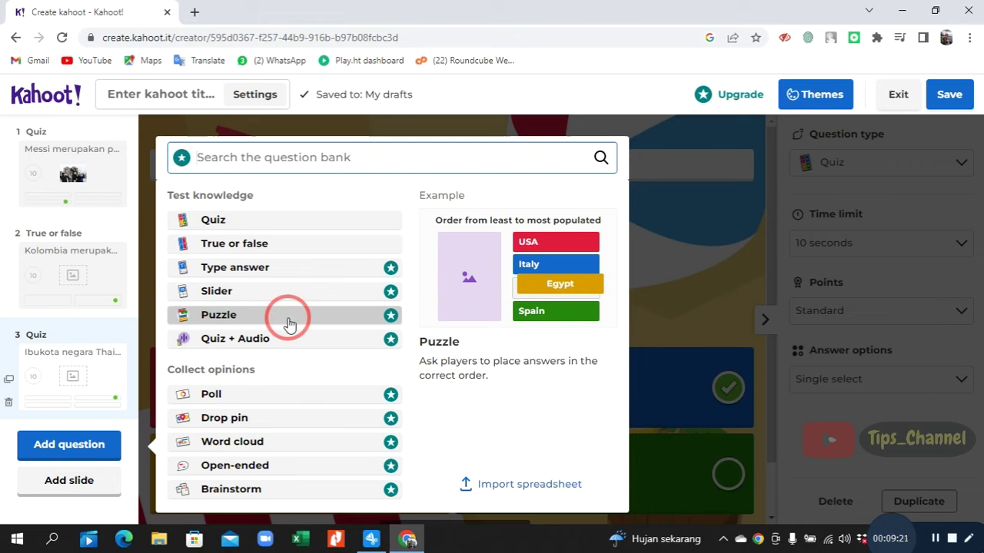
pyautogui.click(298, 245)
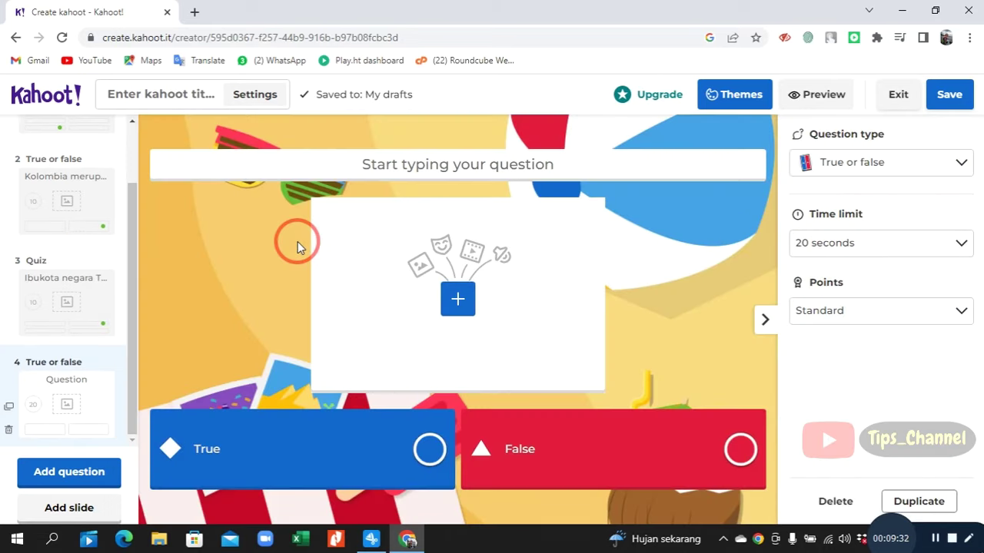
pyautogui.click(493, 164)
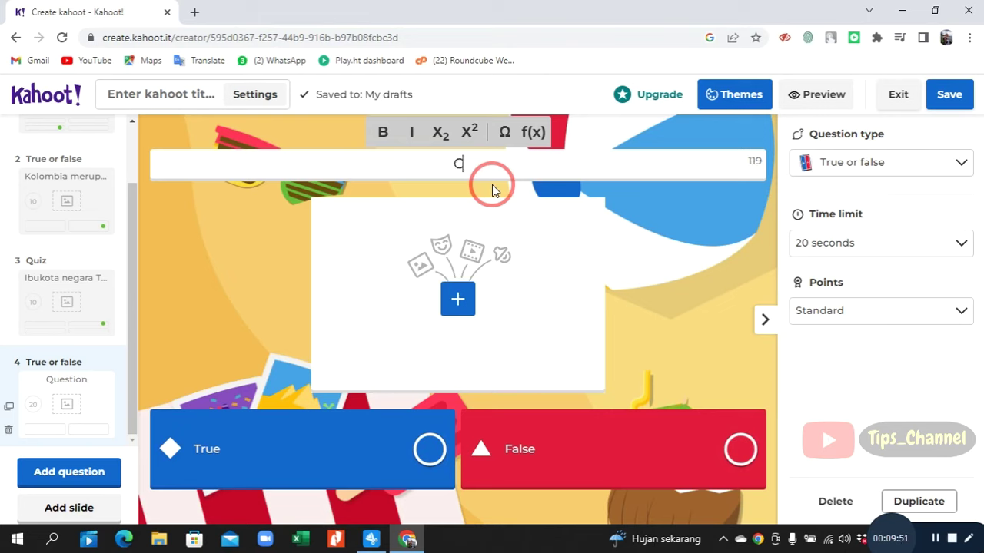
pyautogui.write('tiano ')
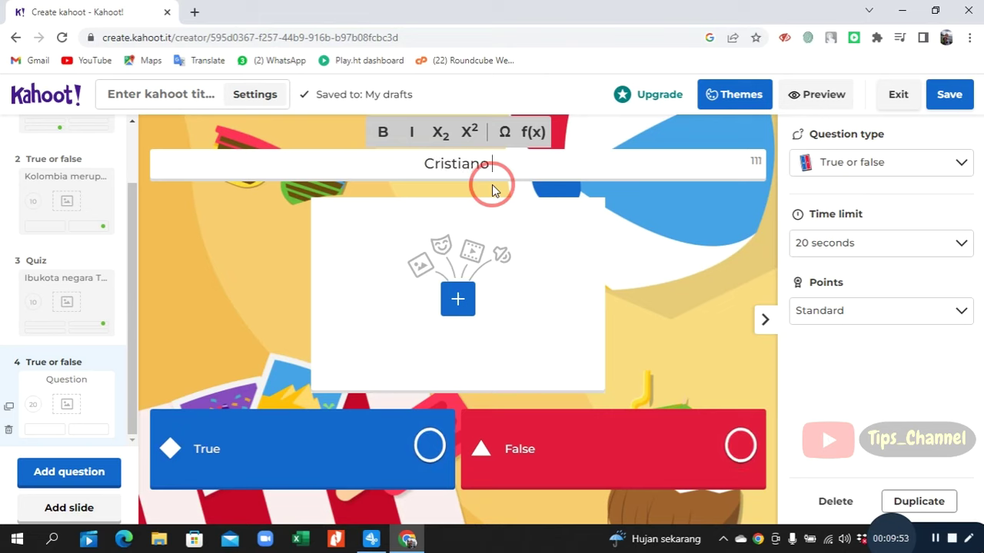
pyautogui.write('Ronaldo ')
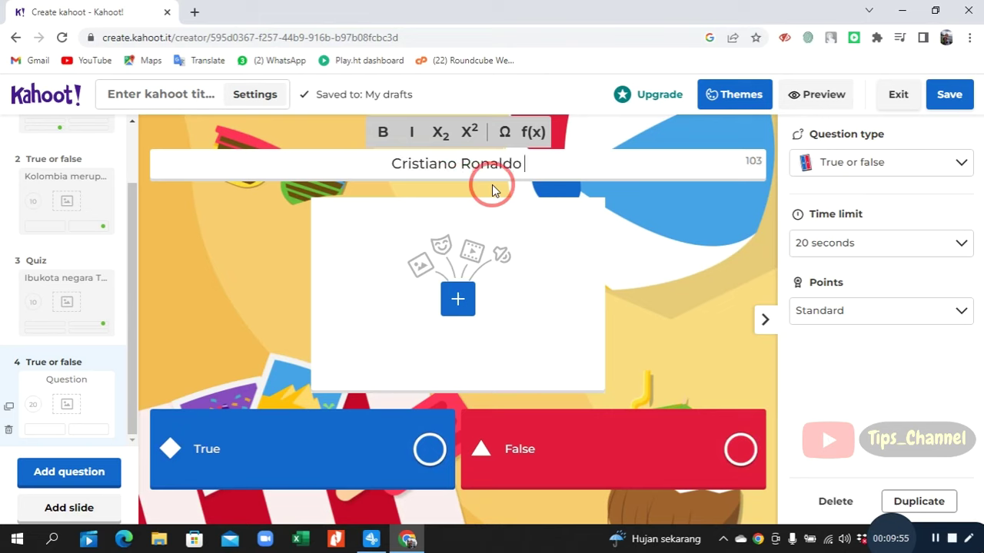
pyautogui.write('merupakan ')
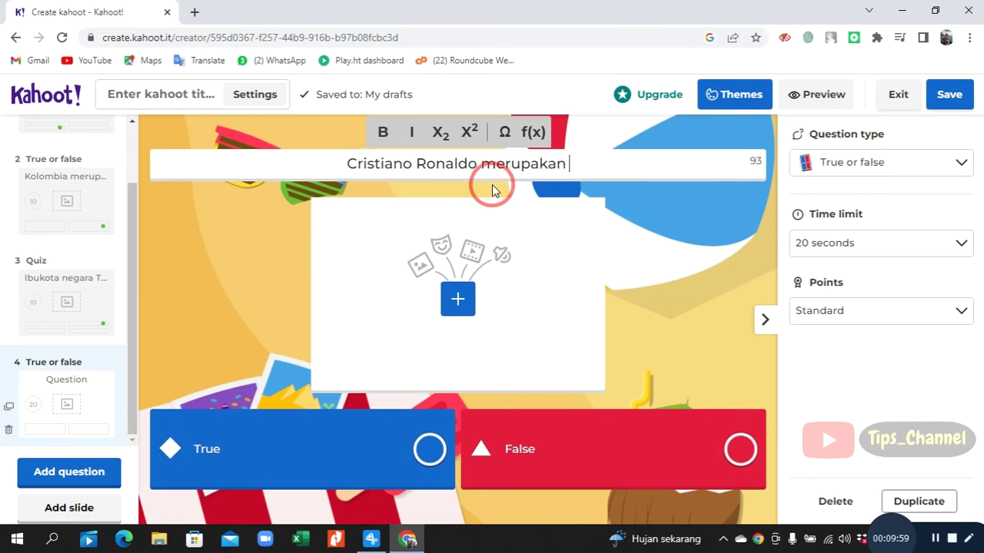
pyautogui.write('pemain s')
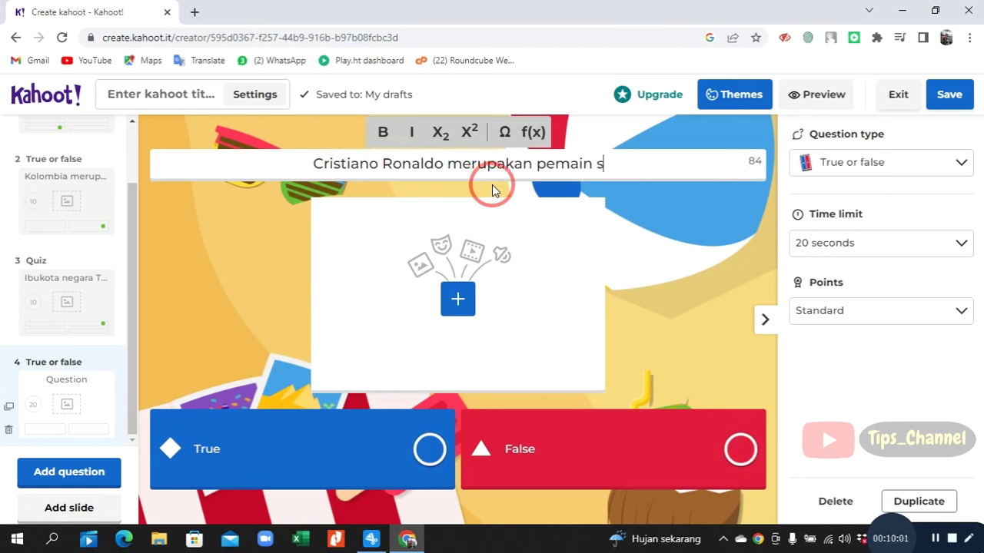
pyautogui.write('epak bola negaw')
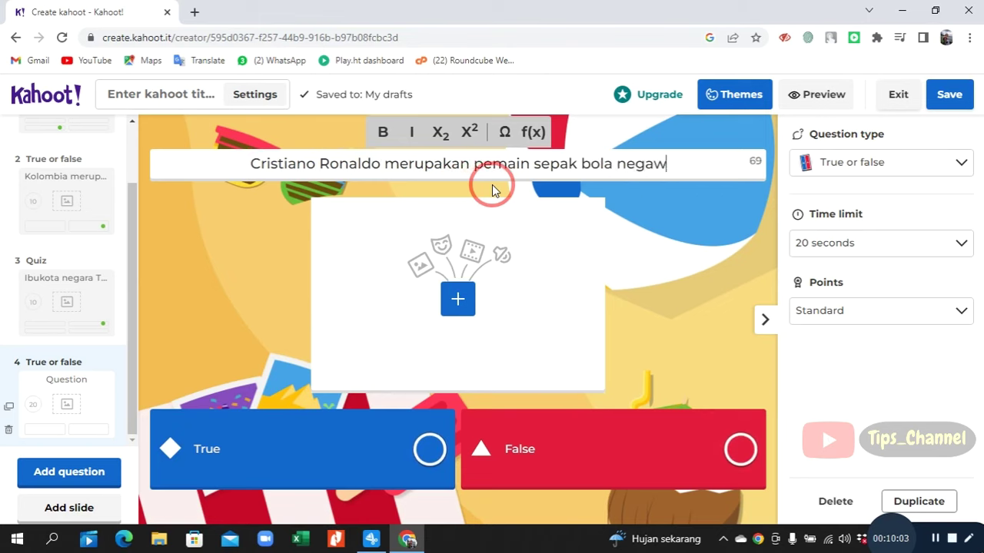
pyautogui.press('BackSpace')
pyautogui.write('ra P')
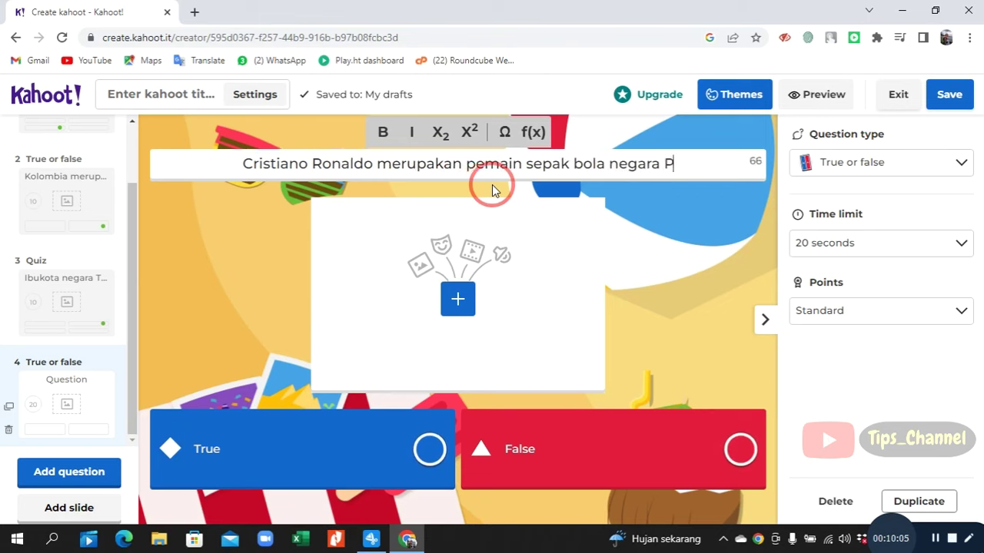
pyautogui.write('ortugal')
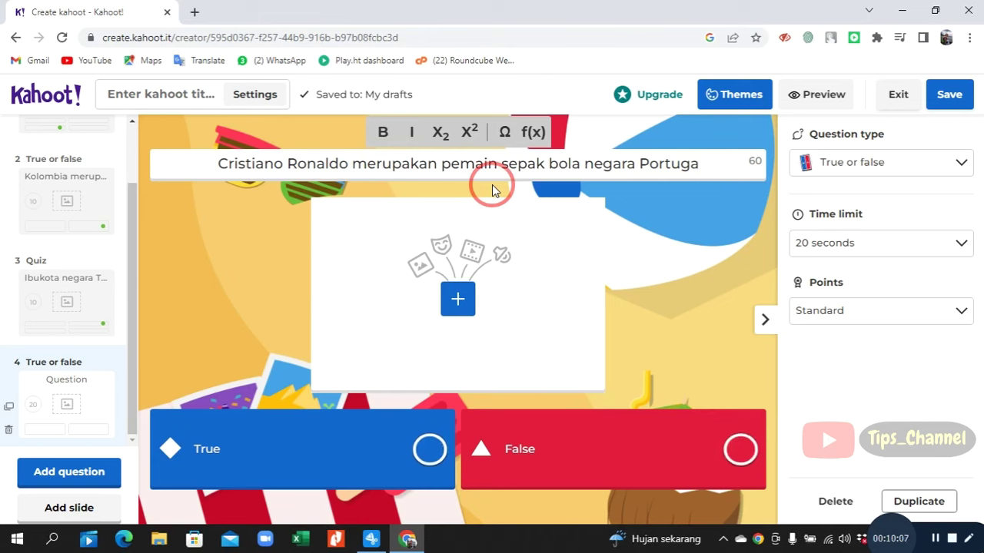
# Mark True as the fourth question's correct answer and set its time limit to 10 seconds
pyautogui.click(420, 451)
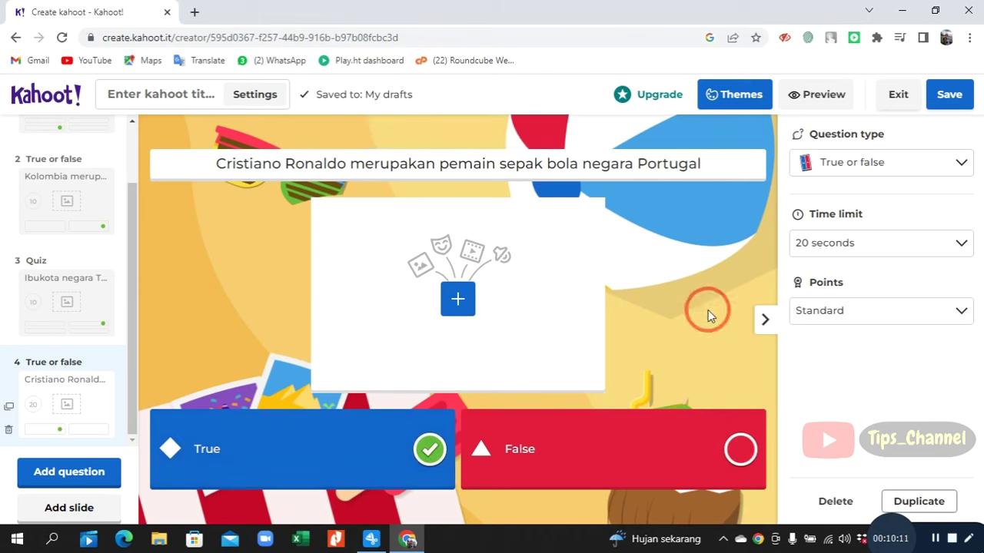
pyautogui.click(861, 243)
pyautogui.click(824, 311)
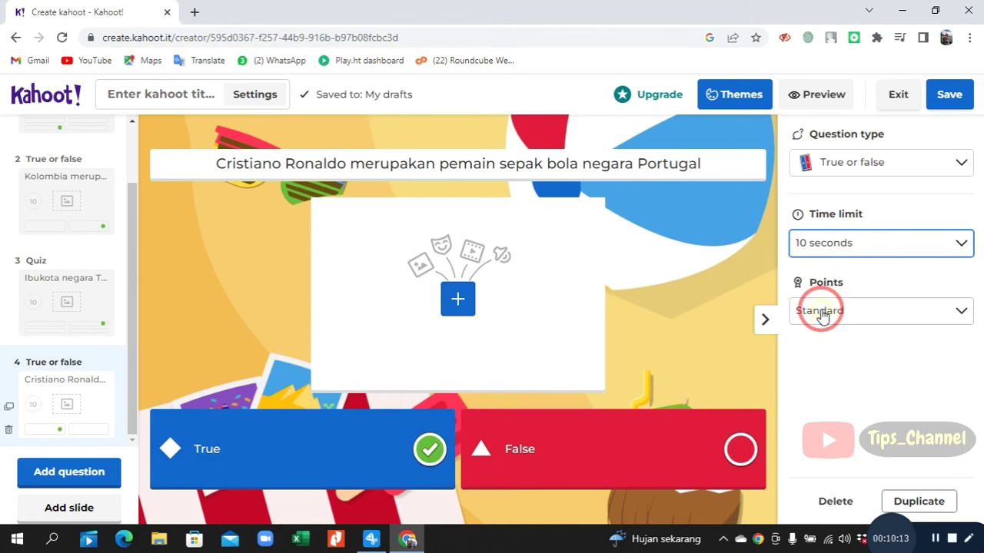
# Add a fifth question of type Quiz to the kahoot
pyautogui.click(31, 458)
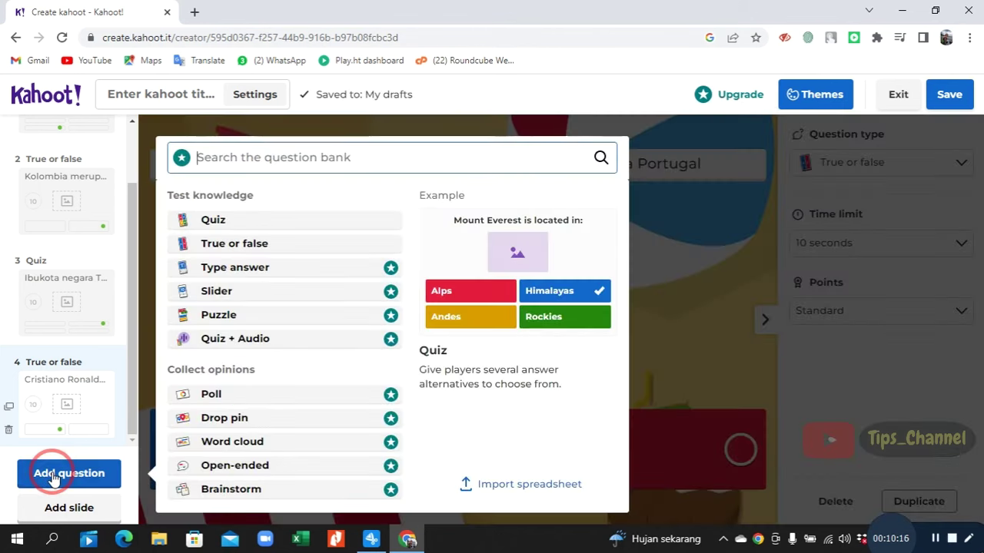
pyautogui.click(182, 348)
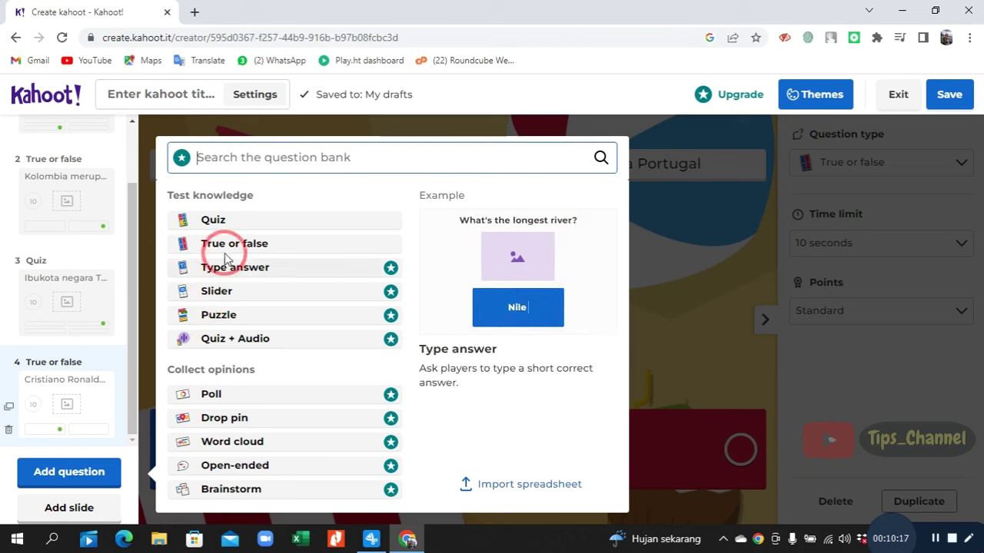
pyautogui.click(240, 219)
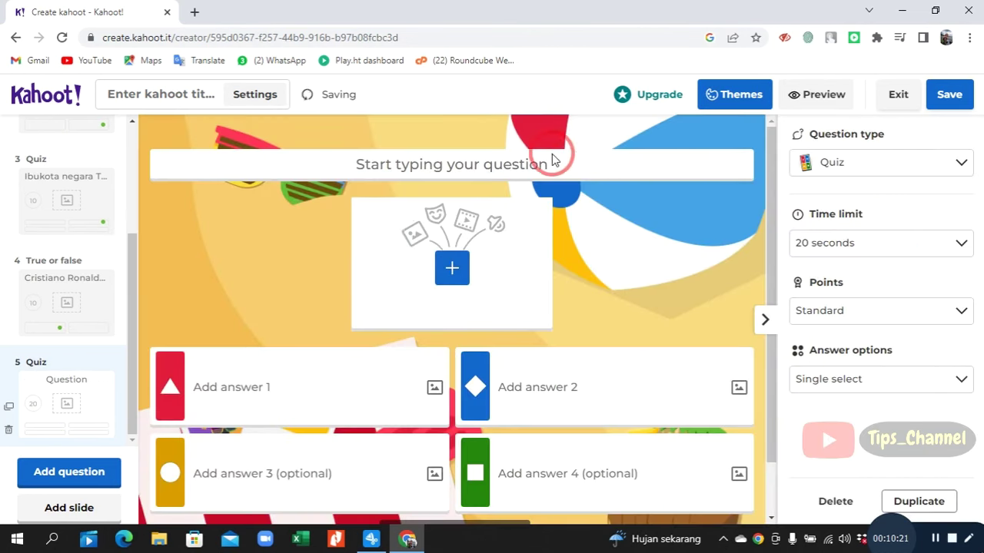
# Browse the Getty Images, standard GIFs and stickers offered as media for the fifth question, and leave without inserting any
pyautogui.click(451, 267)
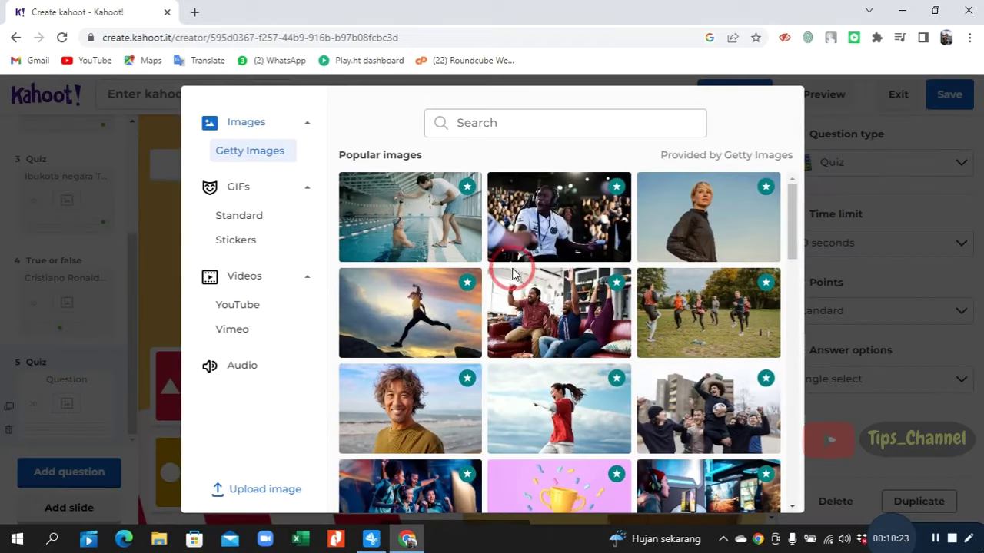
pyautogui.scroll(-5, 532, 292)
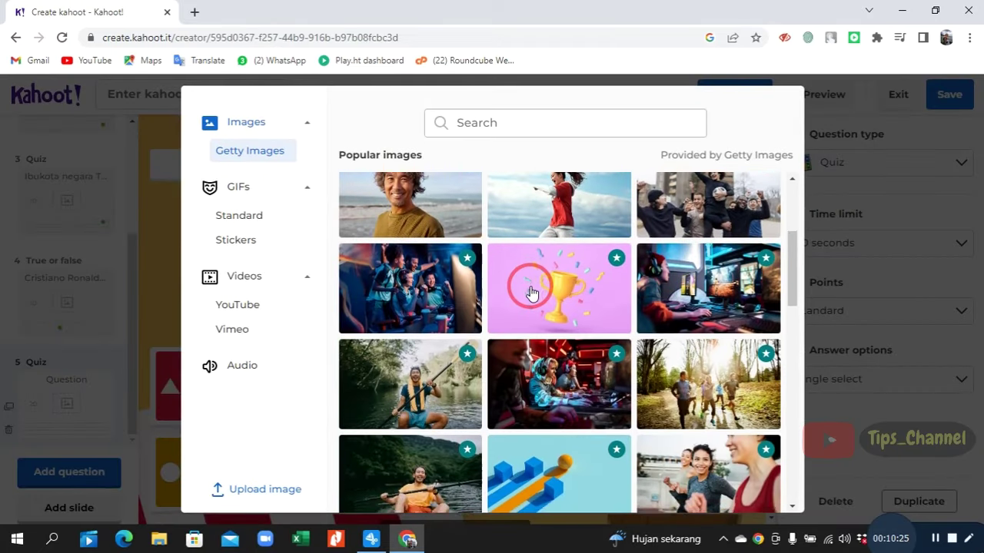
pyautogui.scroll(-3, 532, 292)
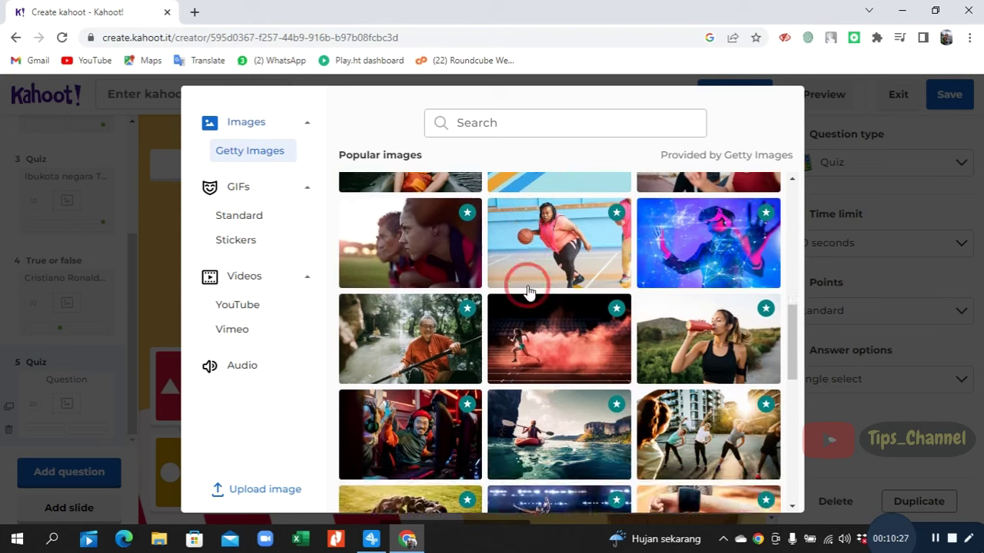
pyautogui.click(238, 214)
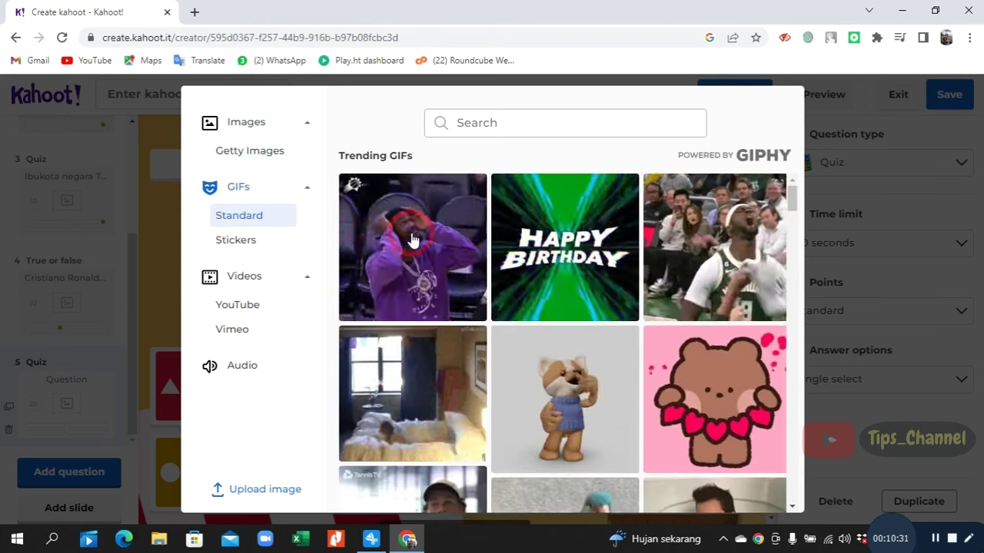
pyautogui.scroll(-1, 427, 246)
pyautogui.scroll(-4, 430, 242)
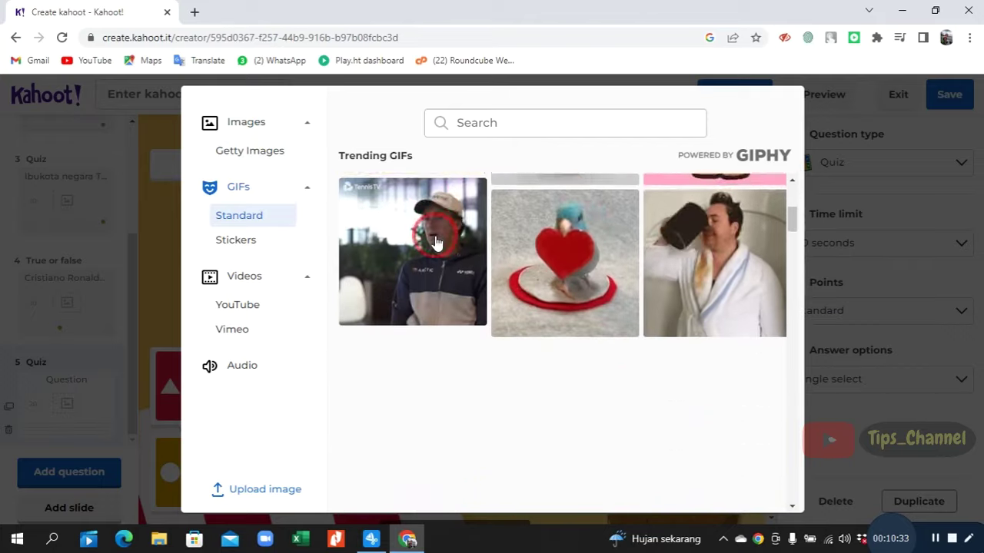
pyautogui.click(237, 240)
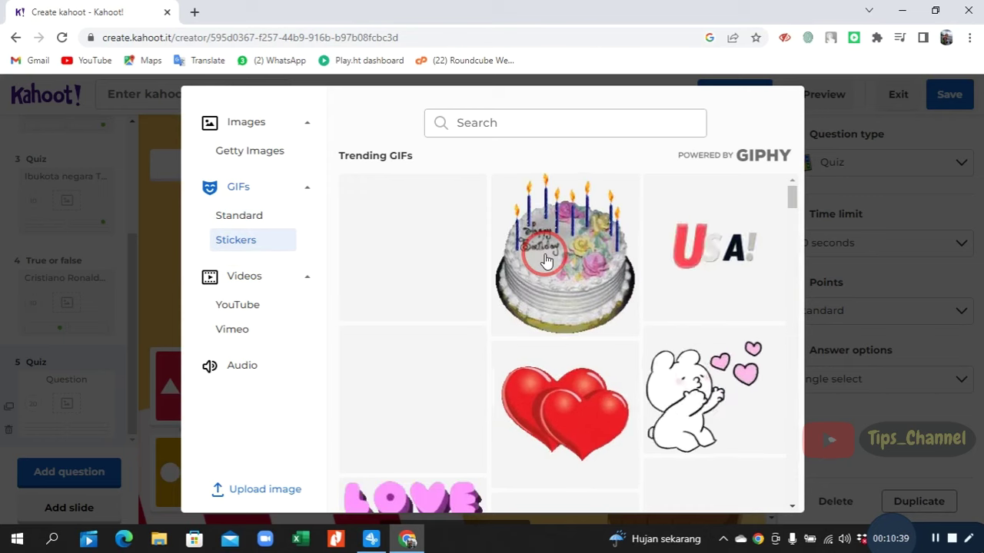
pyautogui.scroll(-1, 545, 261)
pyautogui.scroll(-3, 546, 260)
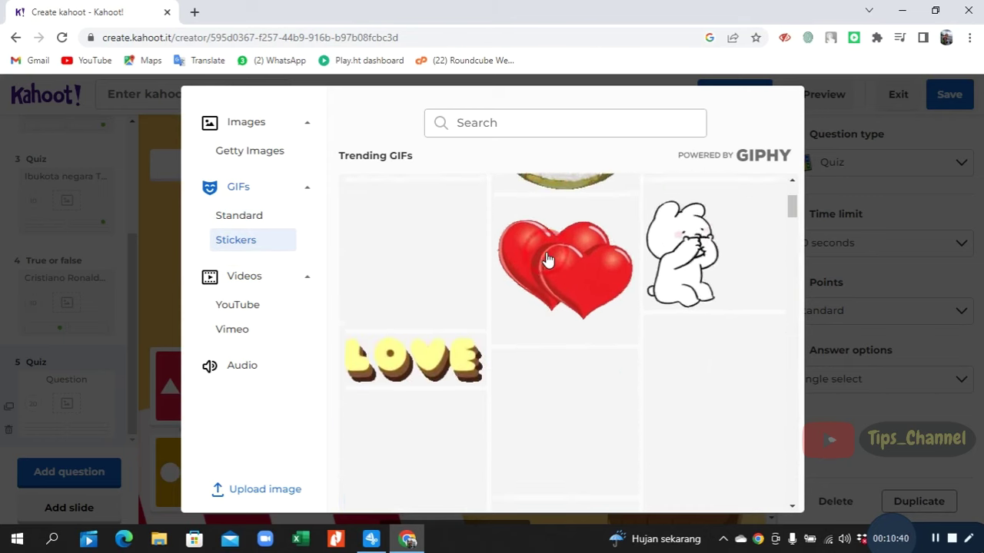
pyautogui.scroll(-3, 550, 246)
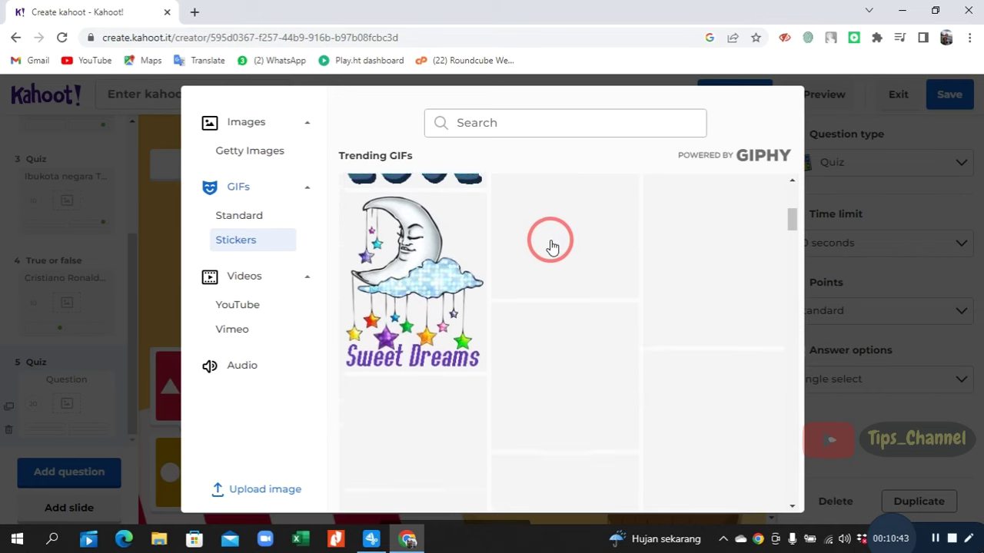
pyautogui.scroll(6, 551, 250)
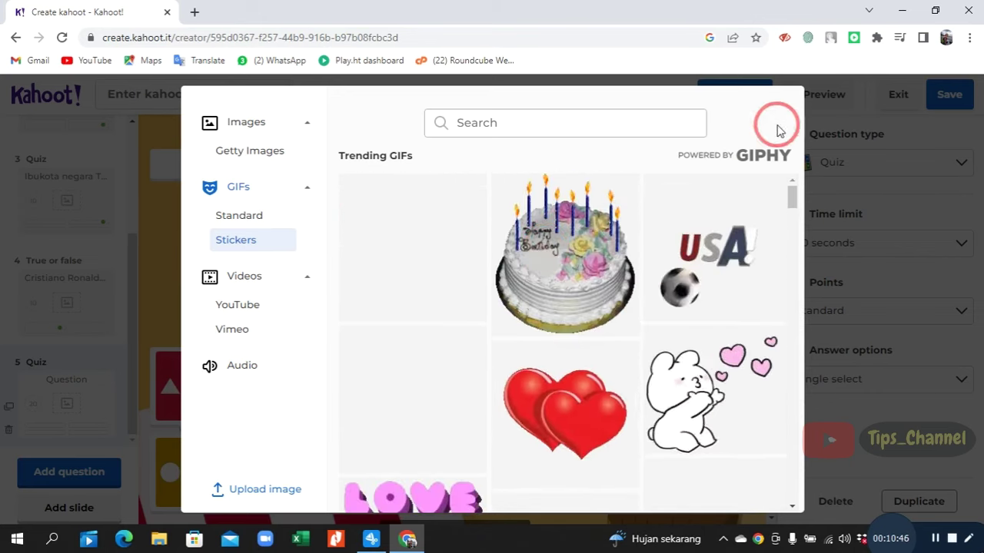
pyautogui.click(177, 311)
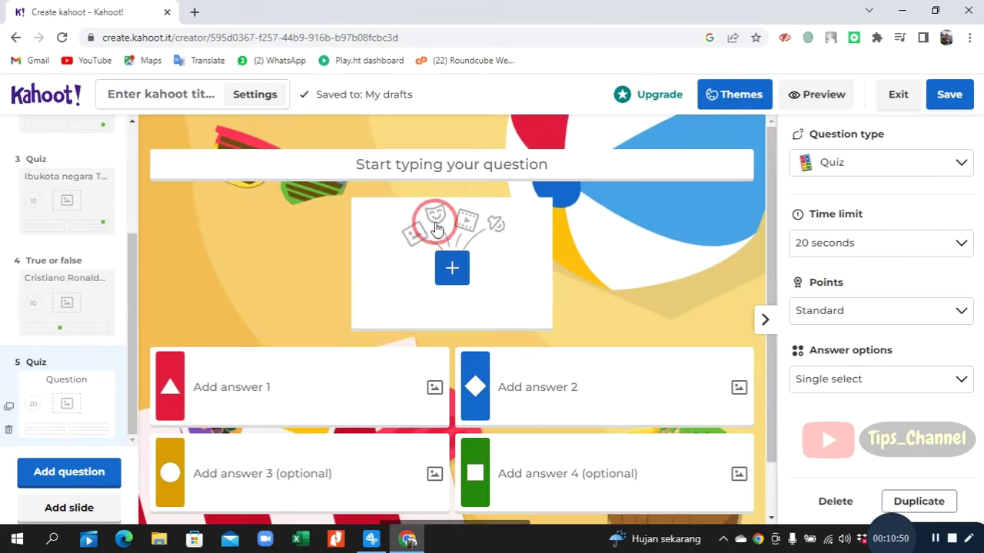
# Enter "Lambang negara Indonesia adalah" as the fifth question's text
pyautogui.click(472, 170)
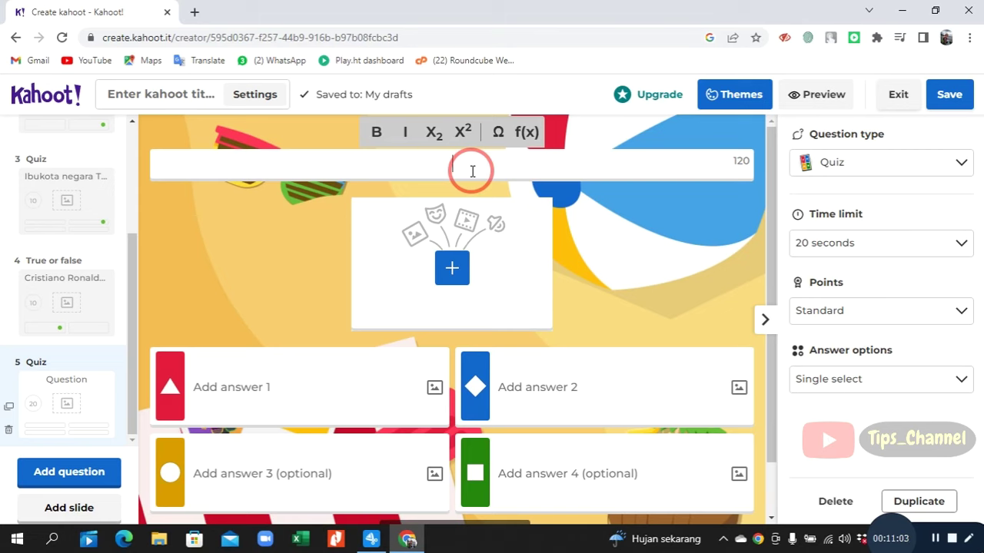
pyautogui.write('amb')
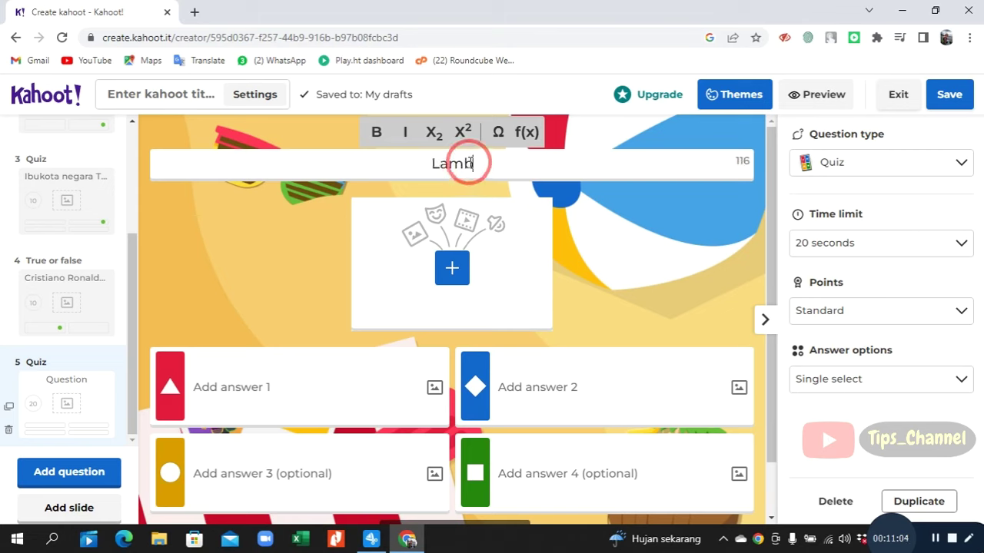
pyautogui.write('ang negara')
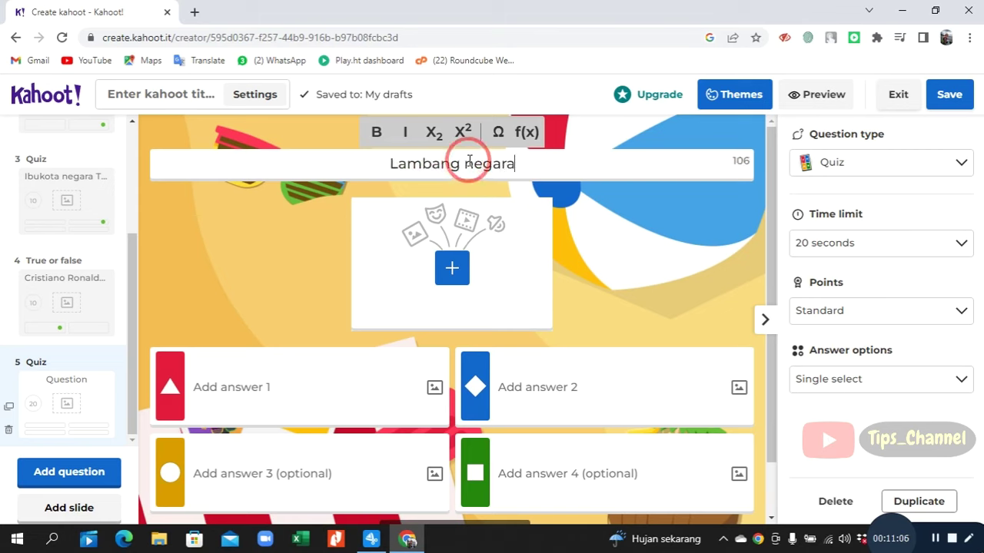
pyautogui.write(' Indonesia')
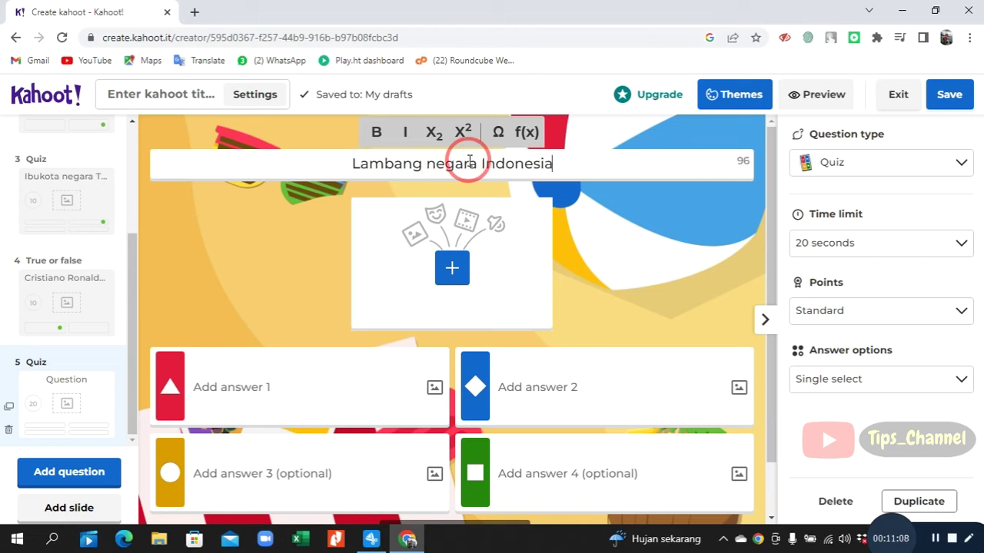
pyautogui.write(' adalah')
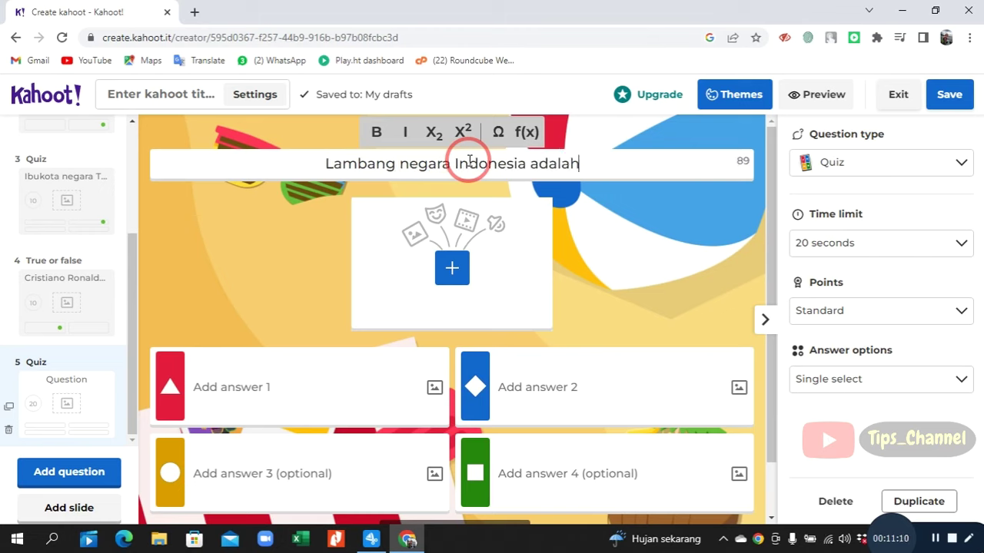
# Enter "Garuda" as the fifth question's first answer and "Harimau putih" as its second answer
pyautogui.click(221, 392)
pyautogui.write('G')
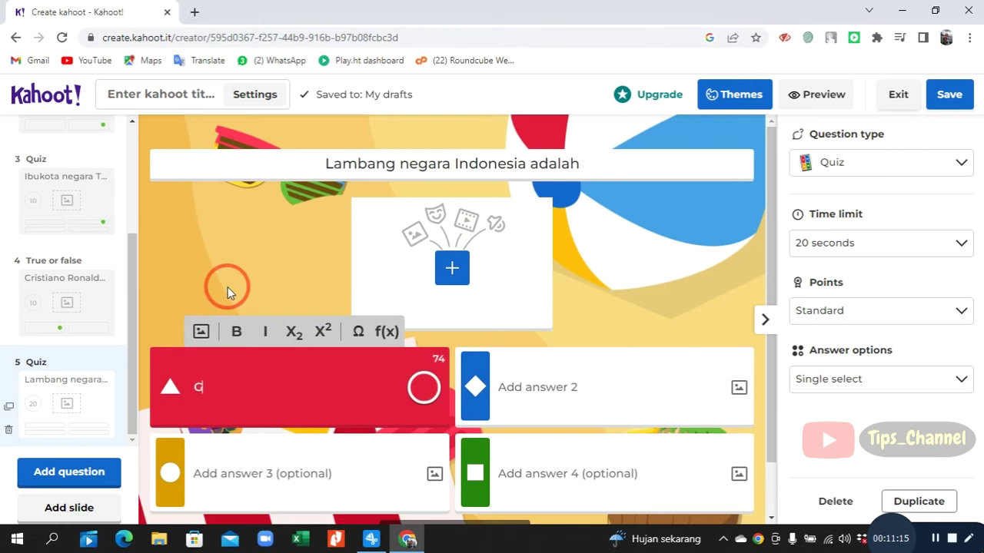
pyautogui.write('aruda')
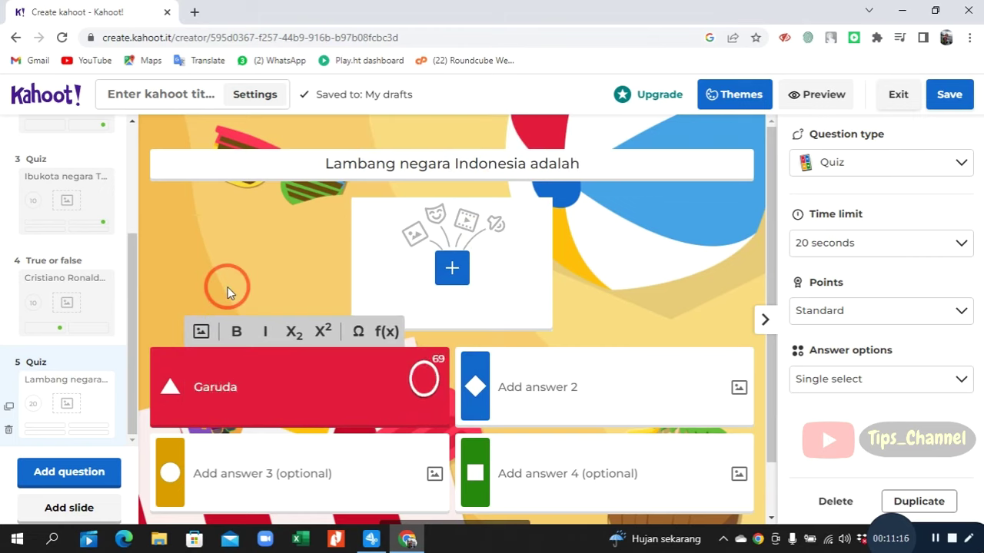
pyautogui.click(572, 395)
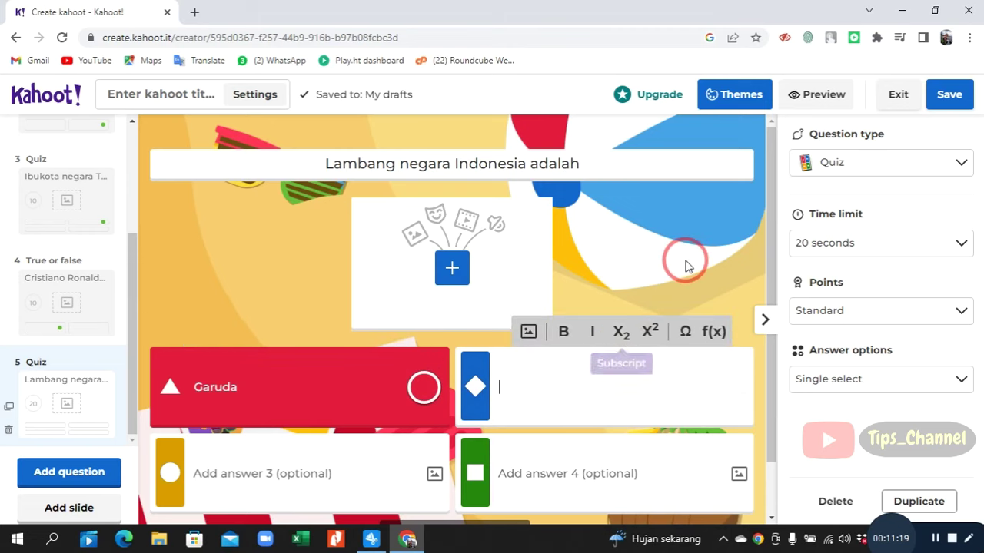
pyautogui.write('Harim')
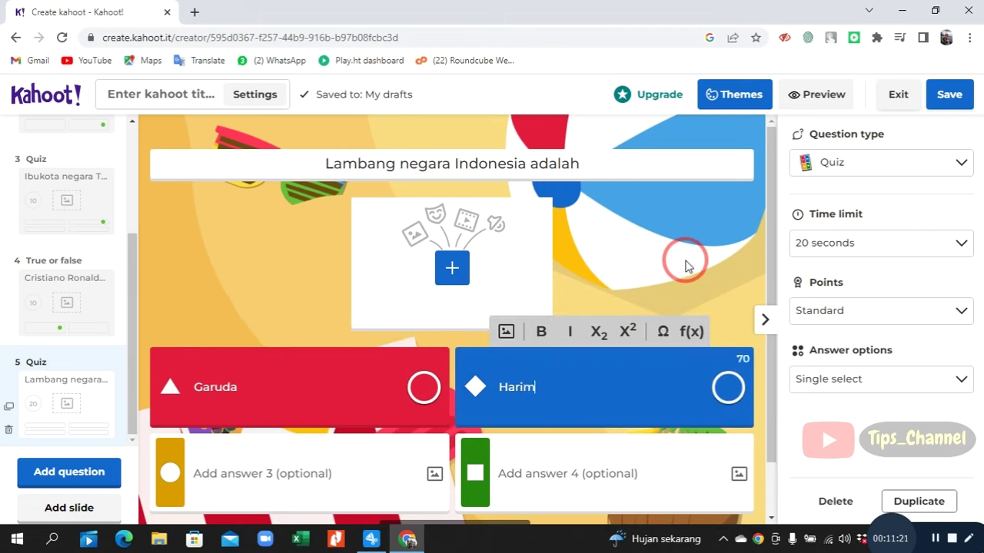
pyautogui.write('au p putih')
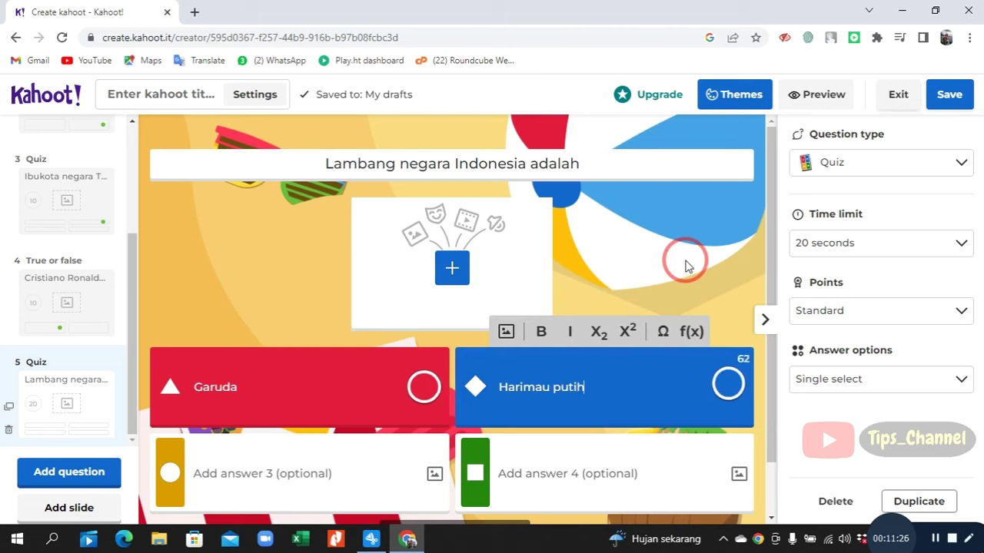
# Enter "Elang bondol" as the fifth question's third answer and "Badak bercula satu" as its fourth answer
pyautogui.click(193, 472)
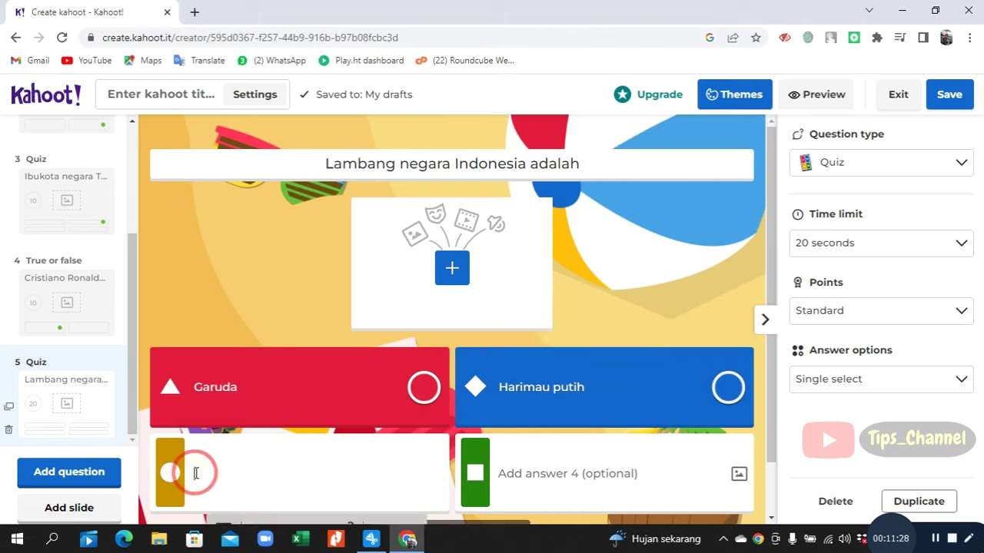
pyautogui.write('E')
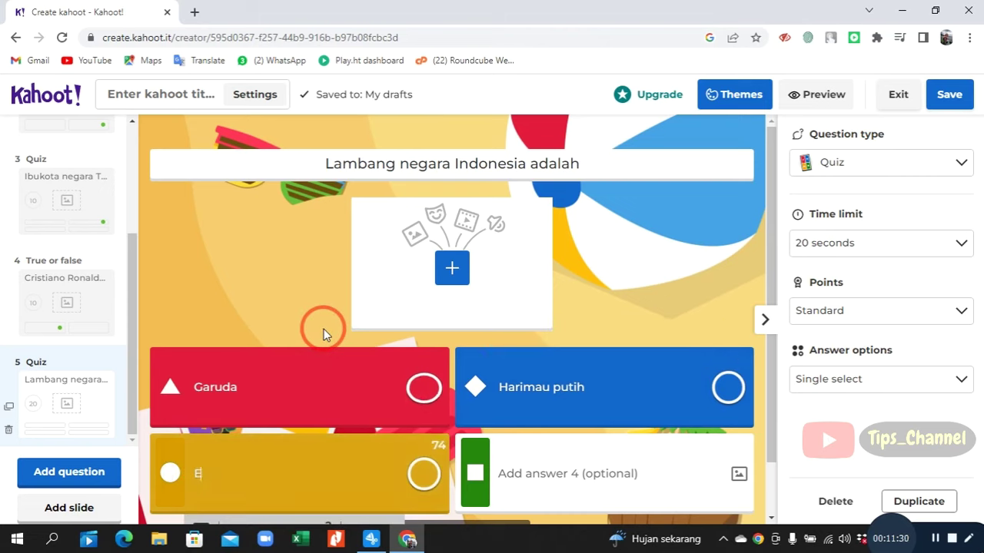
pyautogui.write('lang bondol')
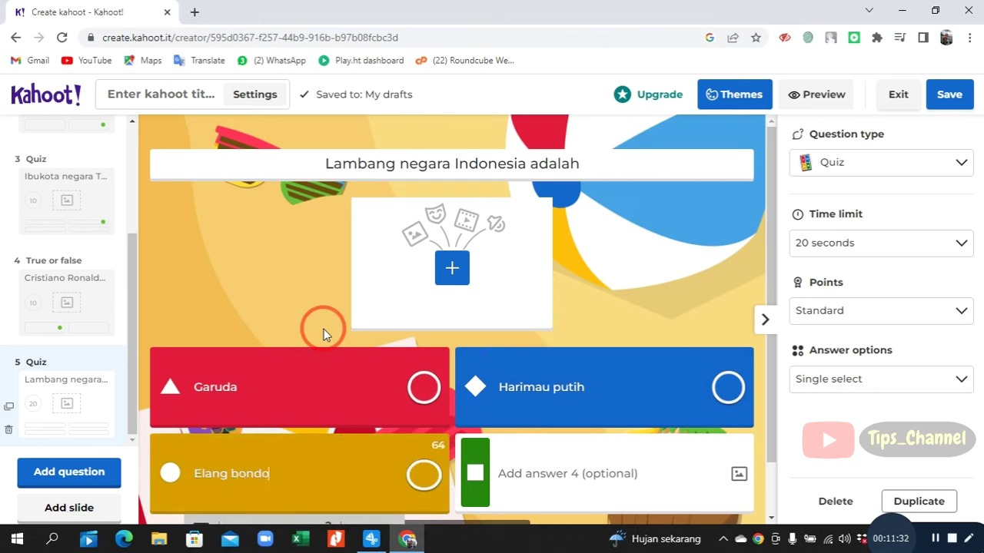
pyautogui.click(596, 475)
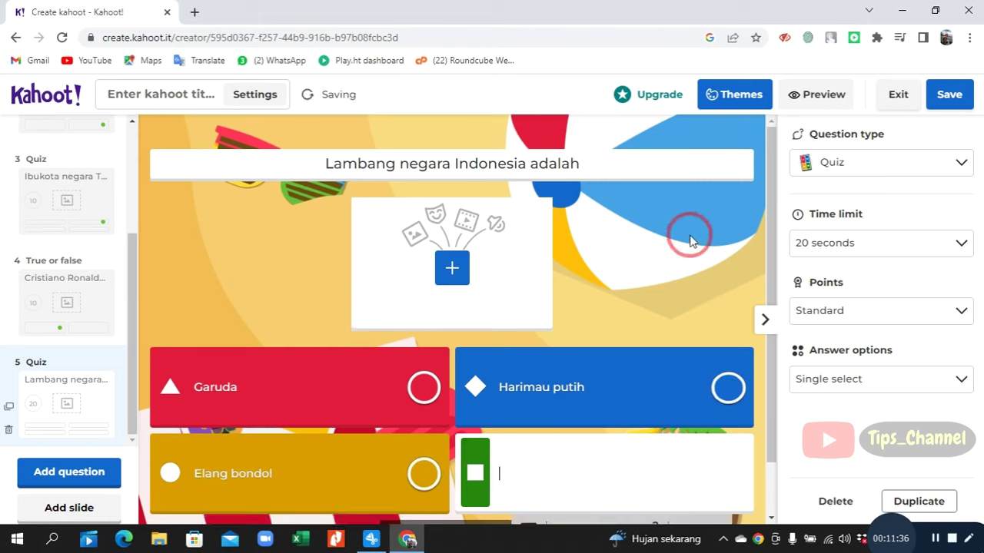
pyautogui.write('Badak')
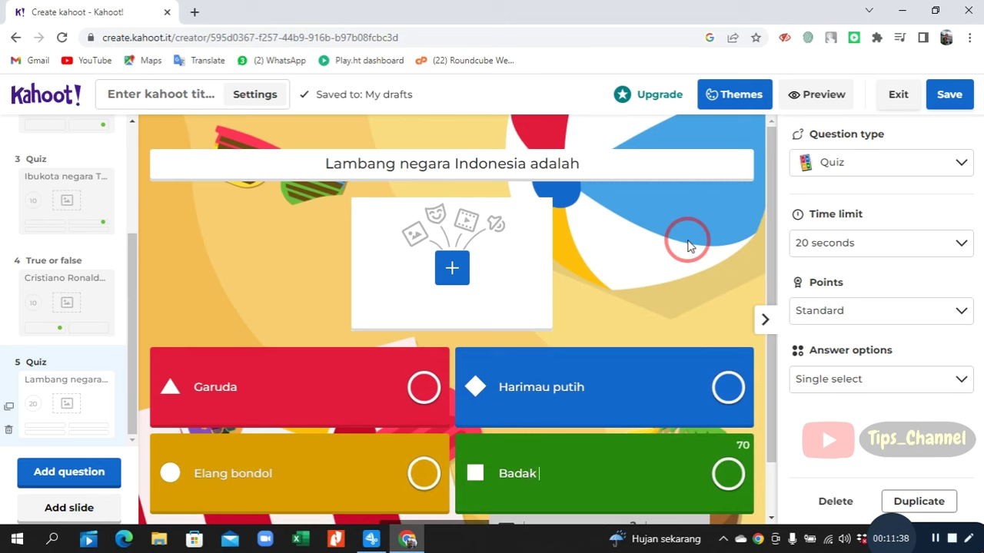
pyautogui.write(' bercula satu')
# Mark Garuda as the fifth question's correct answer and set its time limit to 10 seconds
pyautogui.click(424, 388)
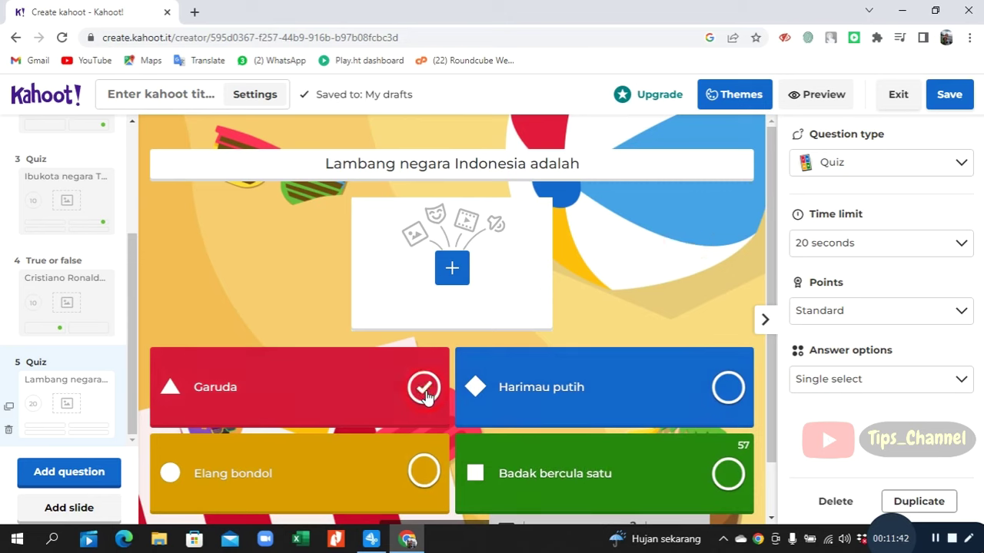
pyautogui.click(948, 238)
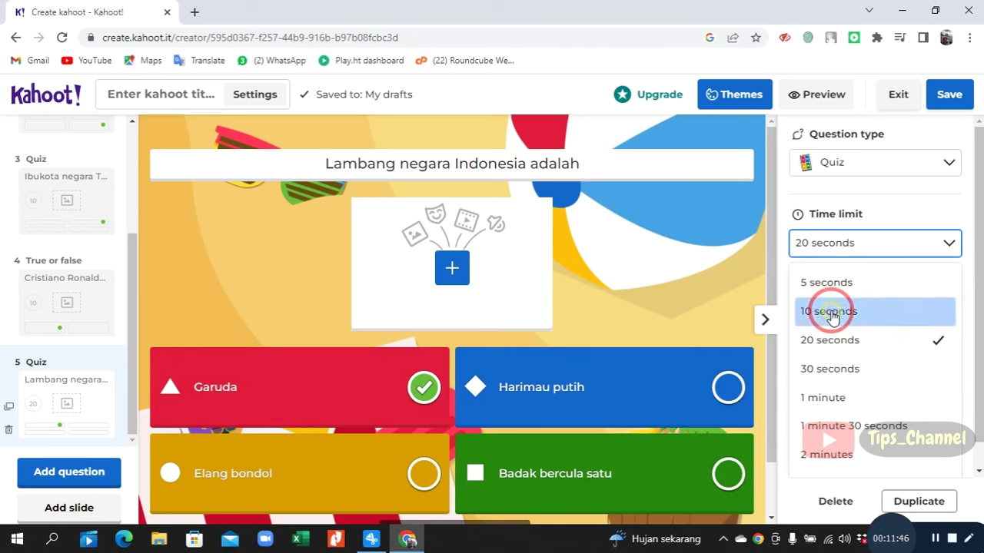
pyautogui.click(830, 312)
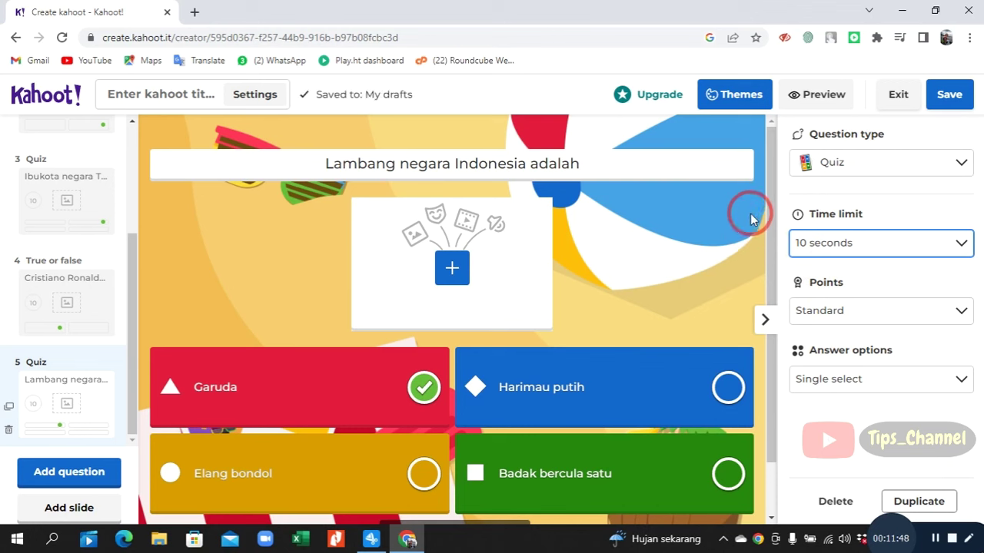
# Preview the kahoot from the first question through the second, answering False to the Kolombia question, and leave the preview
pyautogui.scroll(3, 39, 174)
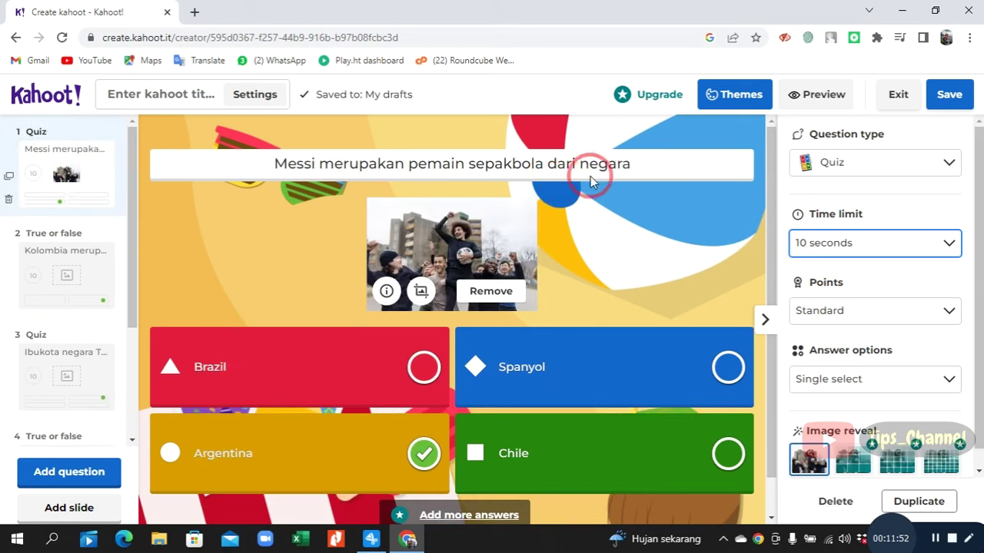
pyautogui.click(813, 96)
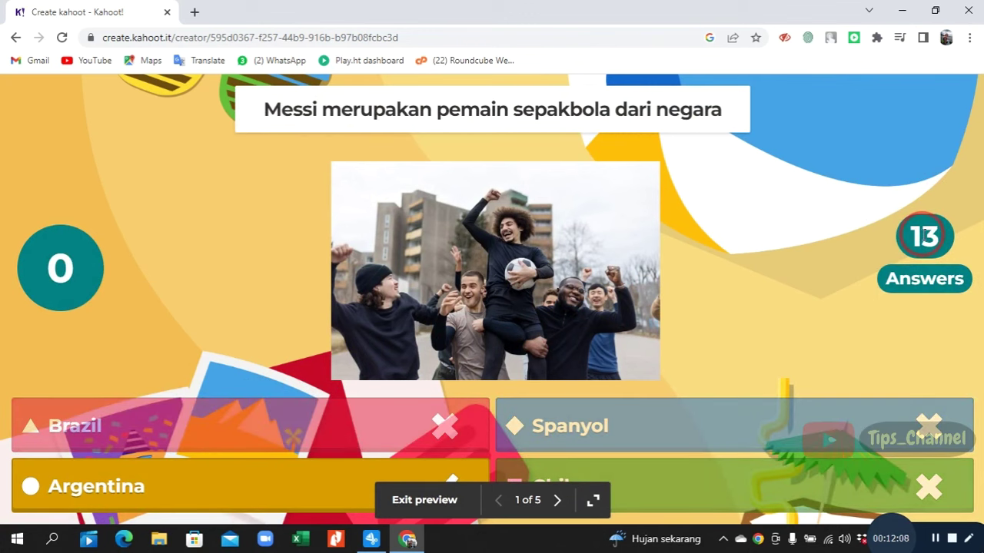
pyautogui.click(560, 501)
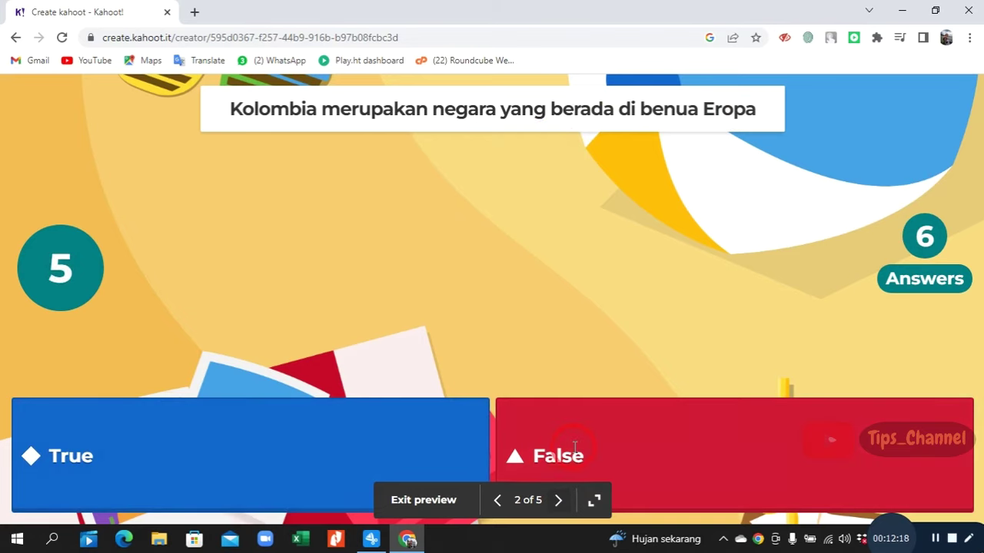
pyautogui.click(726, 454)
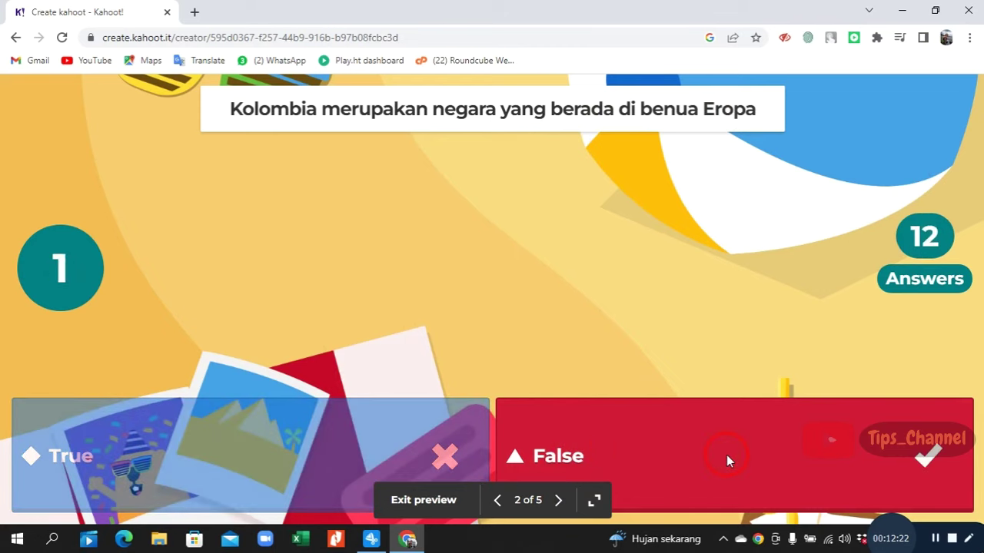
pyautogui.click(592, 500)
pyautogui.press('Escape')
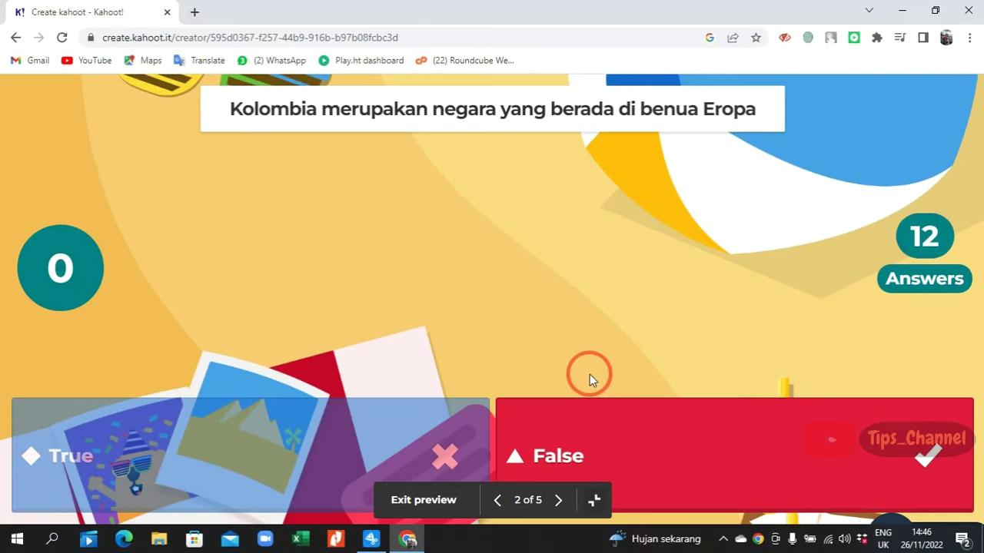
pyautogui.press('Escape')
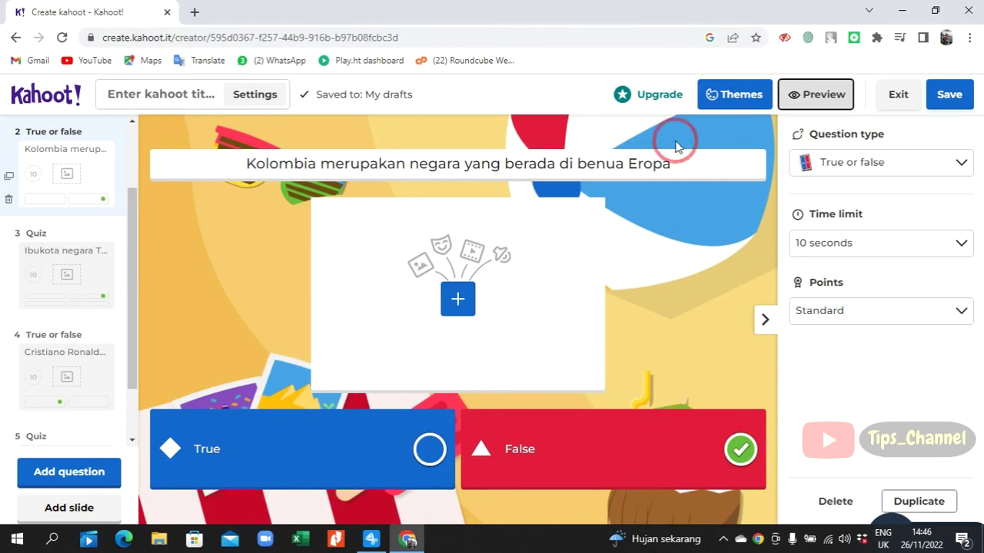
# Save the kahoot with the title "Sepakbola dan Negara" and no description
pyautogui.scroll(2, 29, 223)
pyautogui.click(46, 174)
pyautogui.click(949, 95)
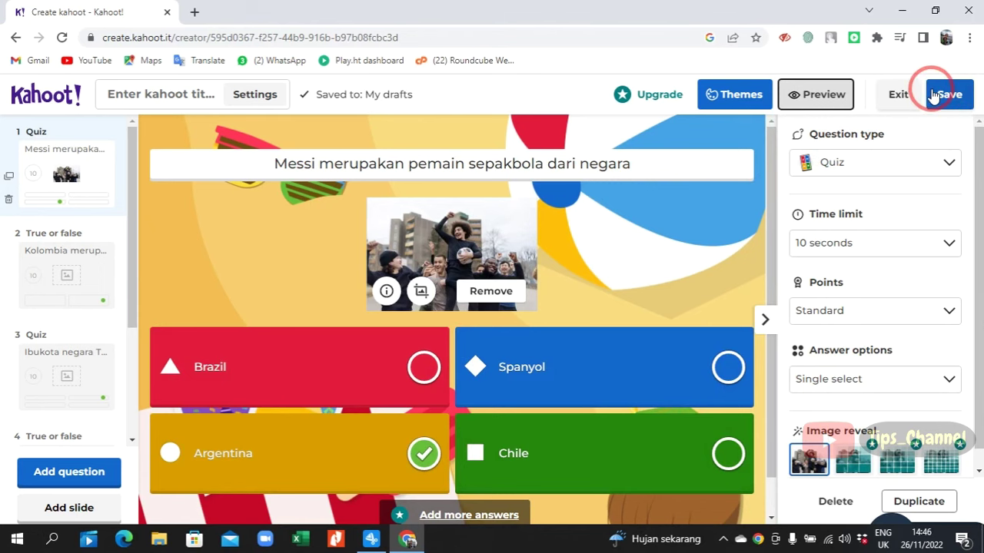
pyautogui.click(932, 93)
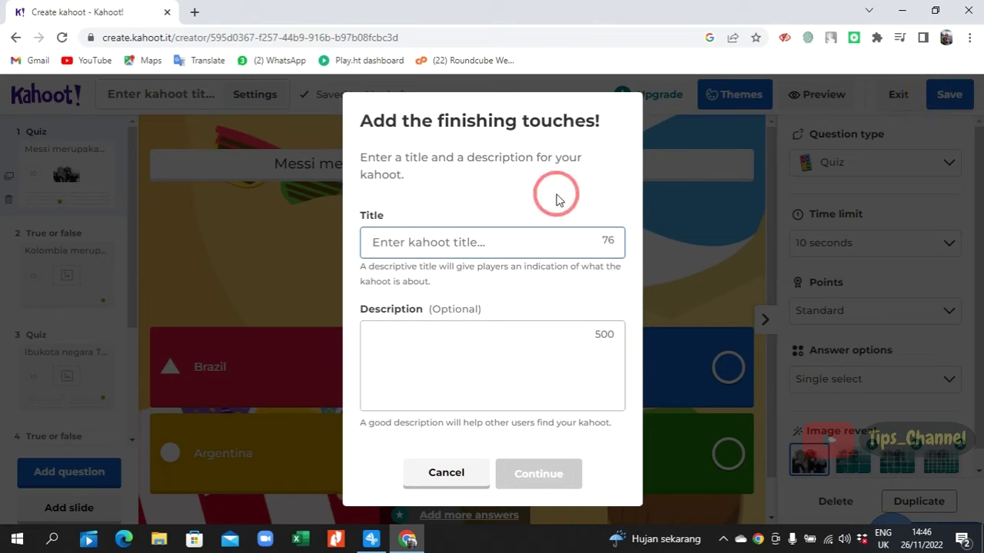
pyautogui.write('Sepakbola')
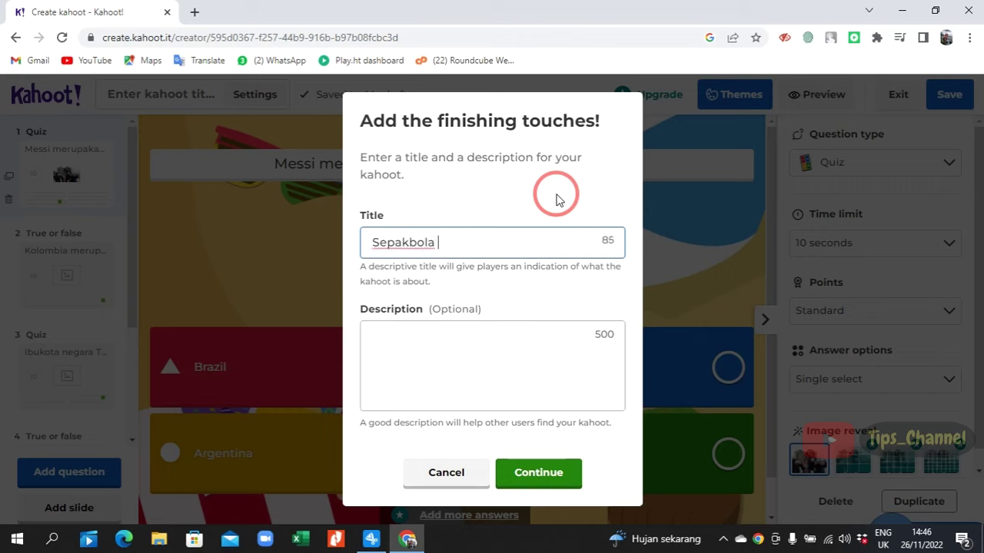
pyautogui.write(' dan Nega')
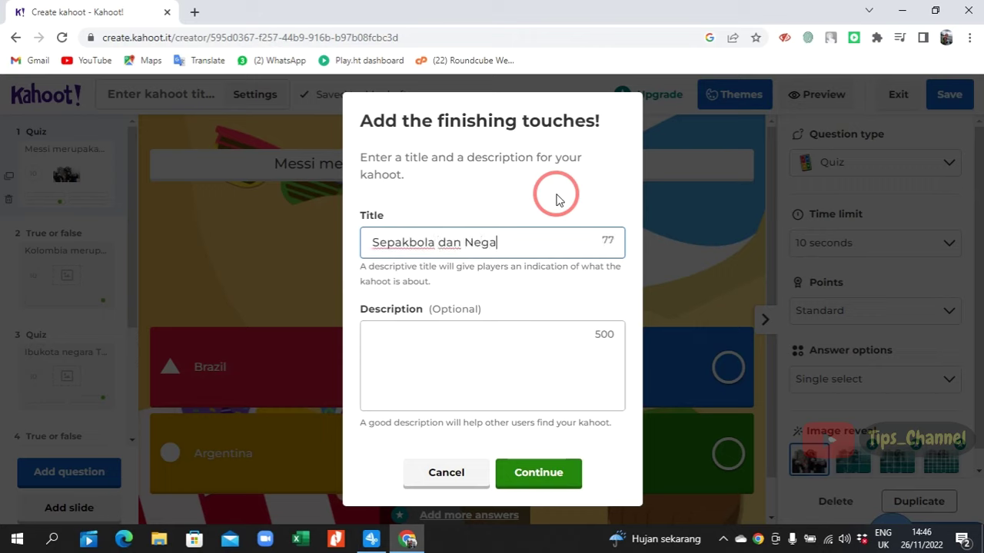
pyautogui.write('ra')
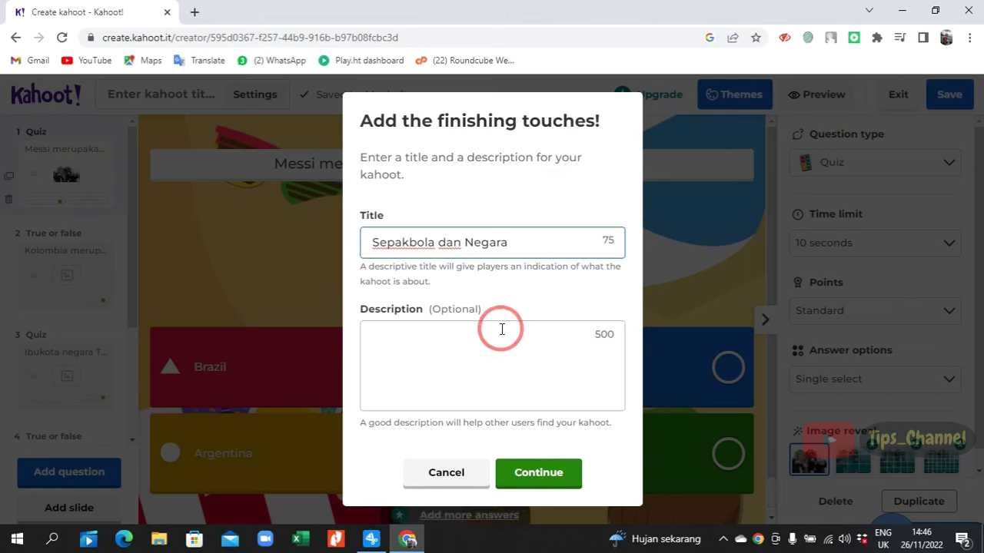
pyautogui.click(534, 475)
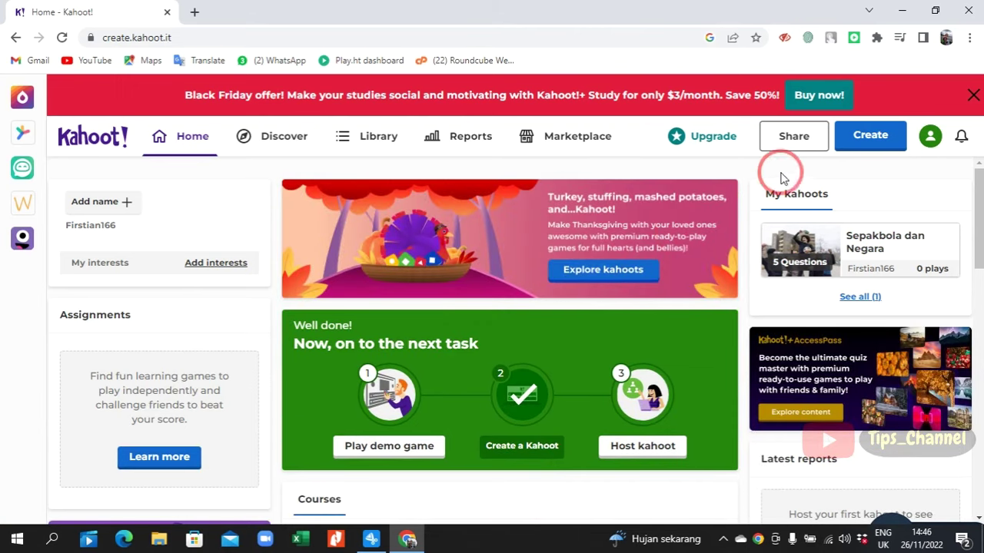
# Start hosting the saved "Sepakbola dan Negara" kahoot live and copy the join link from its lobby
pyautogui.click(876, 250)
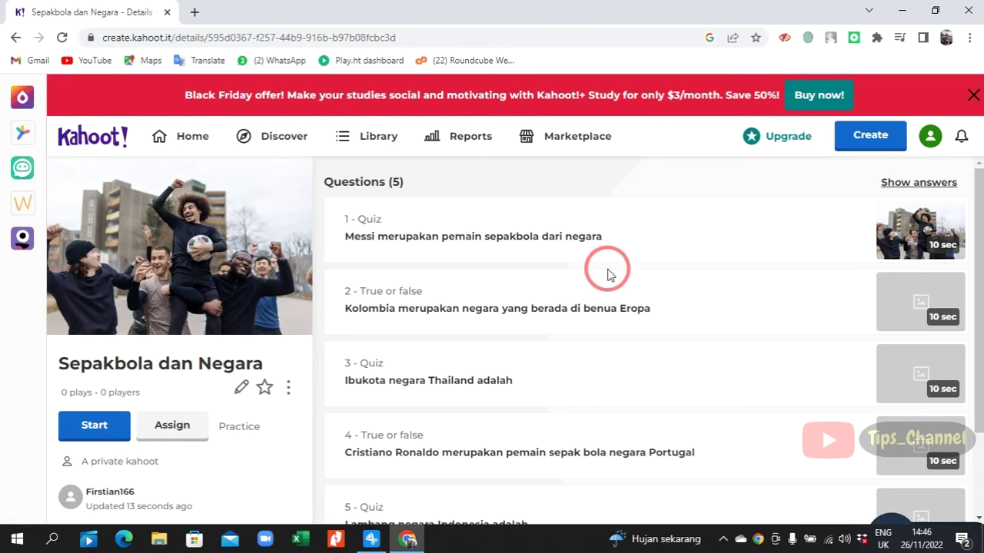
pyautogui.click(107, 428)
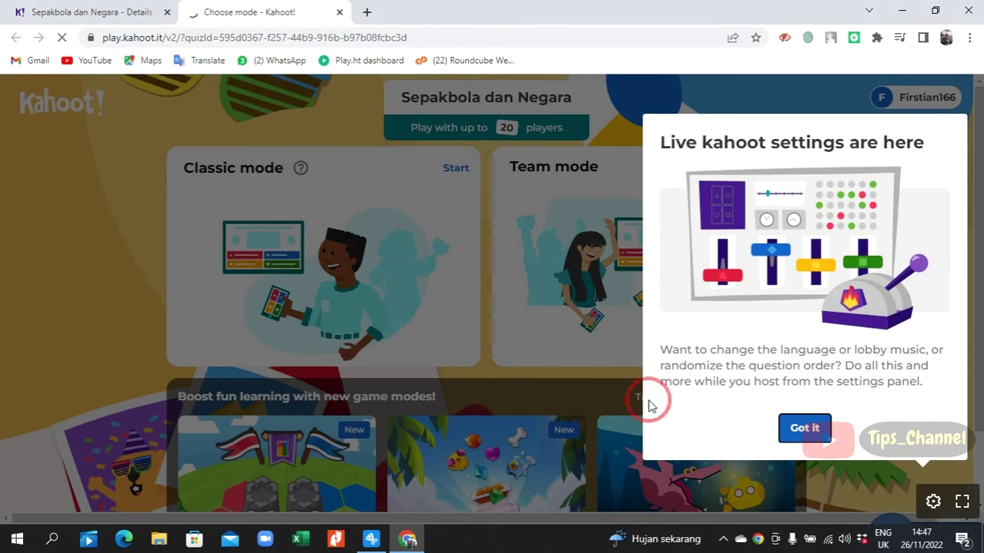
pyautogui.click(817, 432)
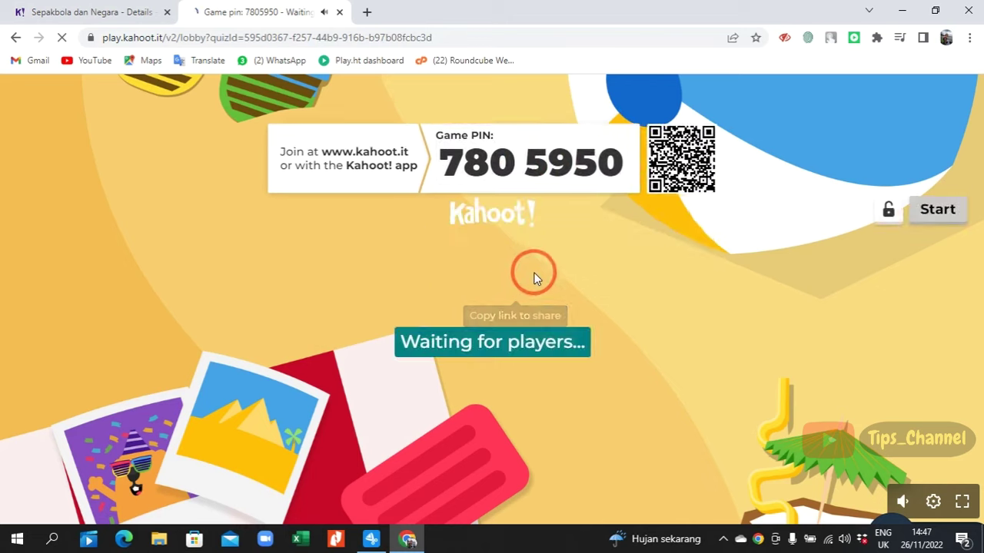
pyautogui.click(536, 153)
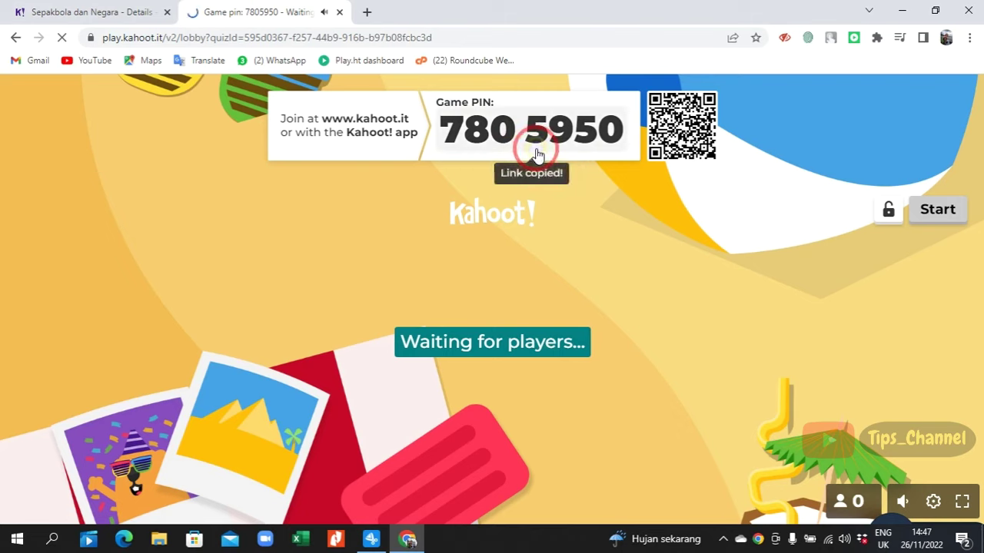